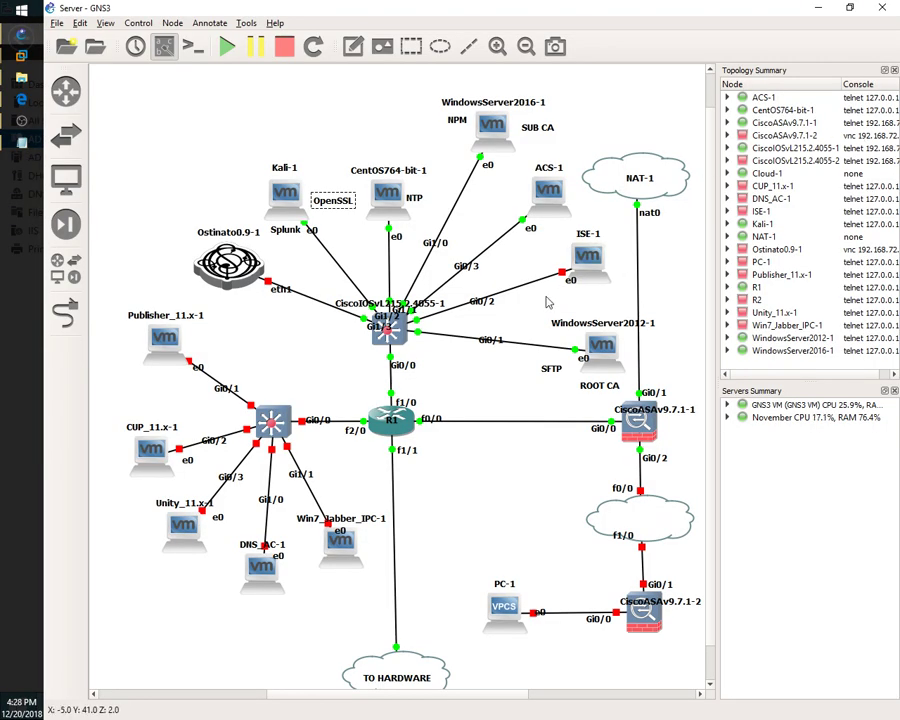
- Tidy the topology diagram by nudging the SFTP and SUB CA notes into place
left_click(538, 306)
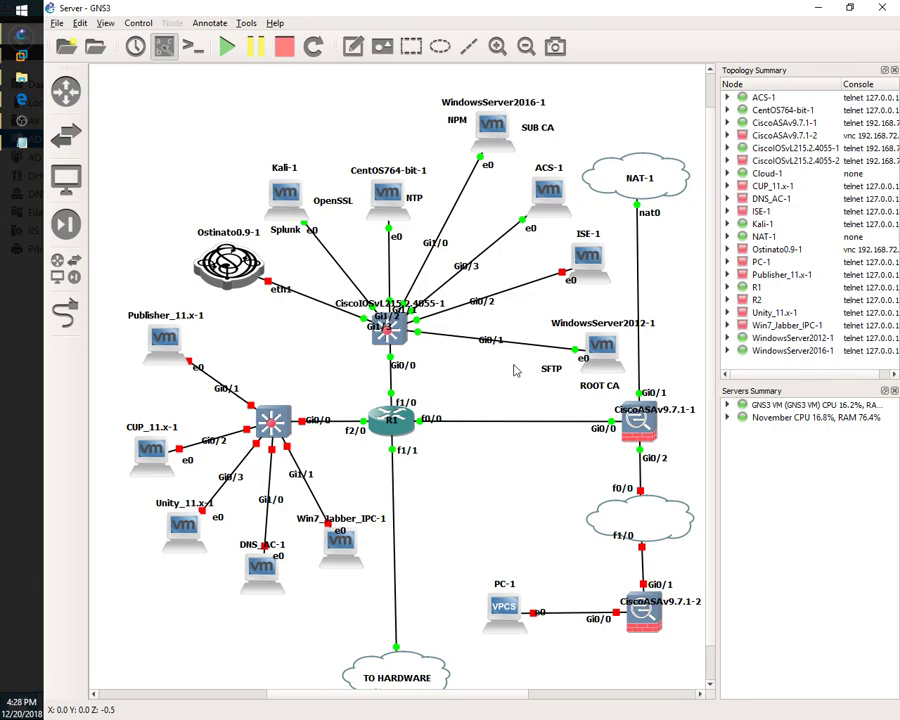
left_click(548, 370)
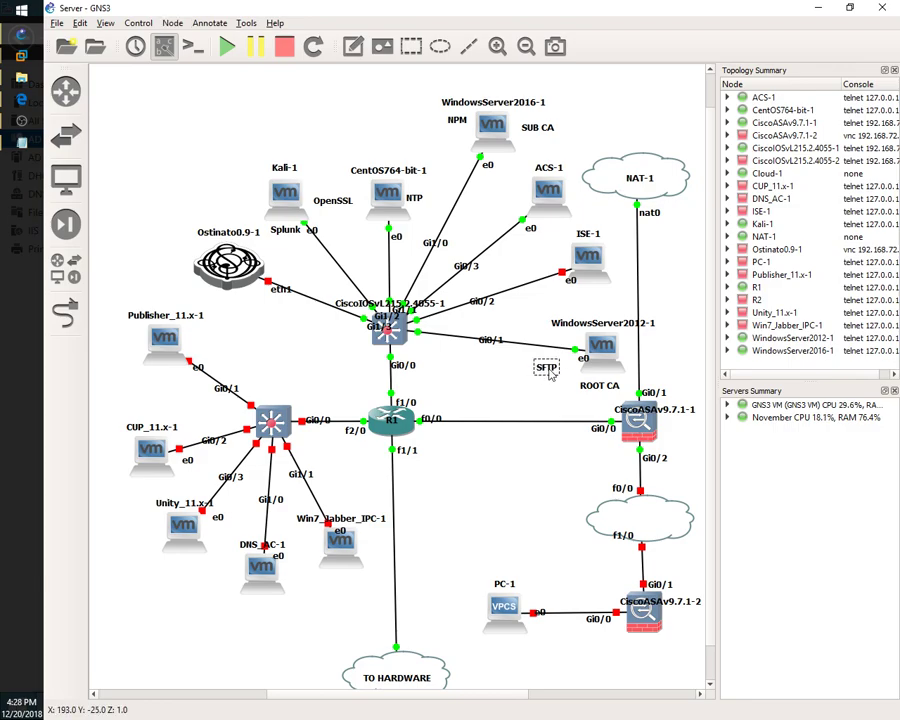
left_click_drag(548, 373, 558, 372)
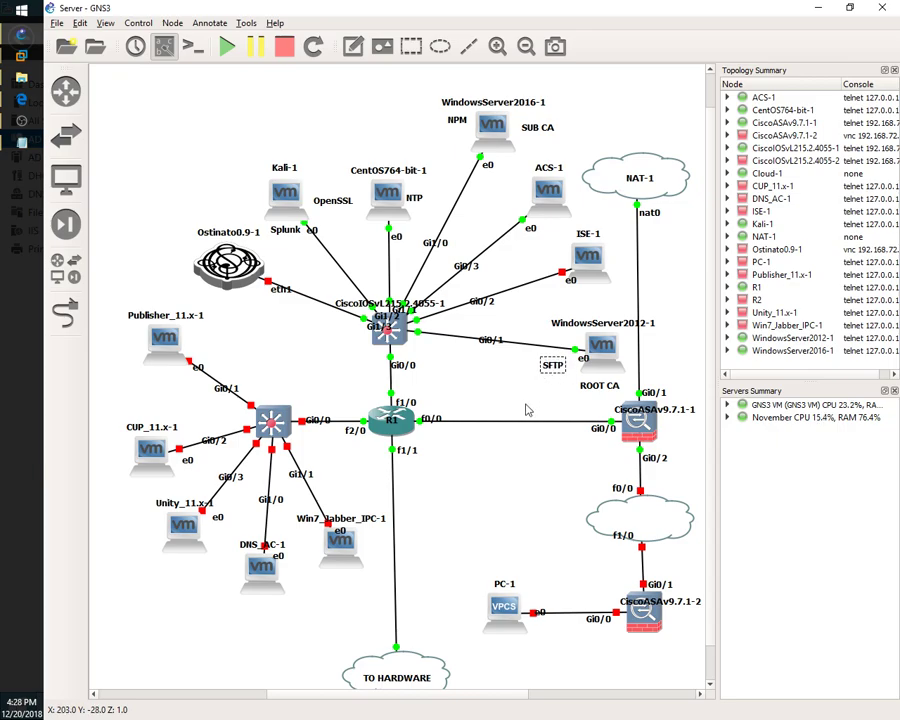
left_click(539, 132)
left_click_drag(540, 137, 539, 136)
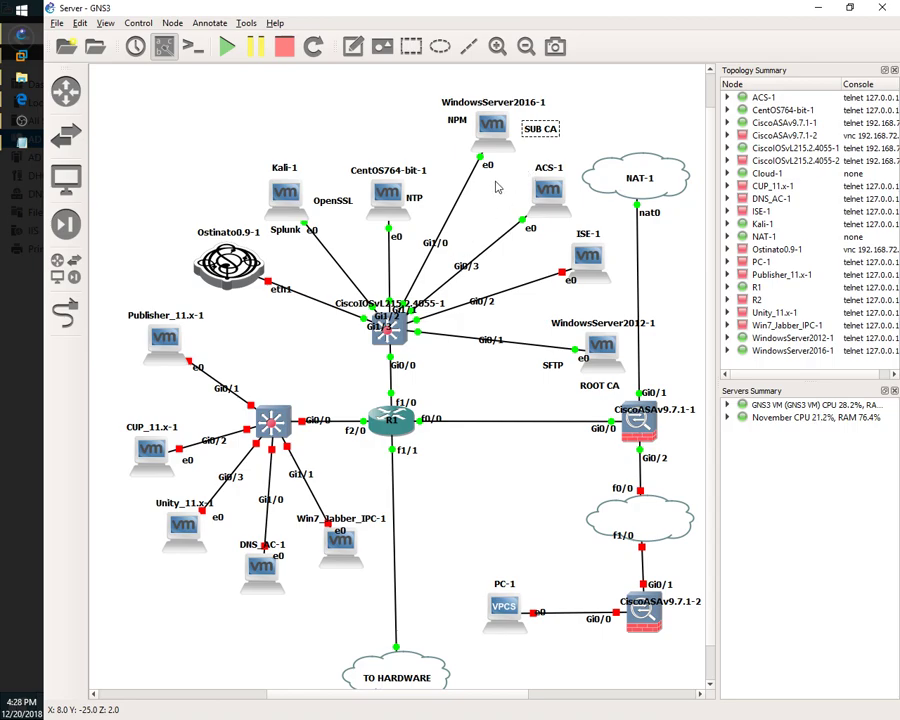
left_click(388, 141)
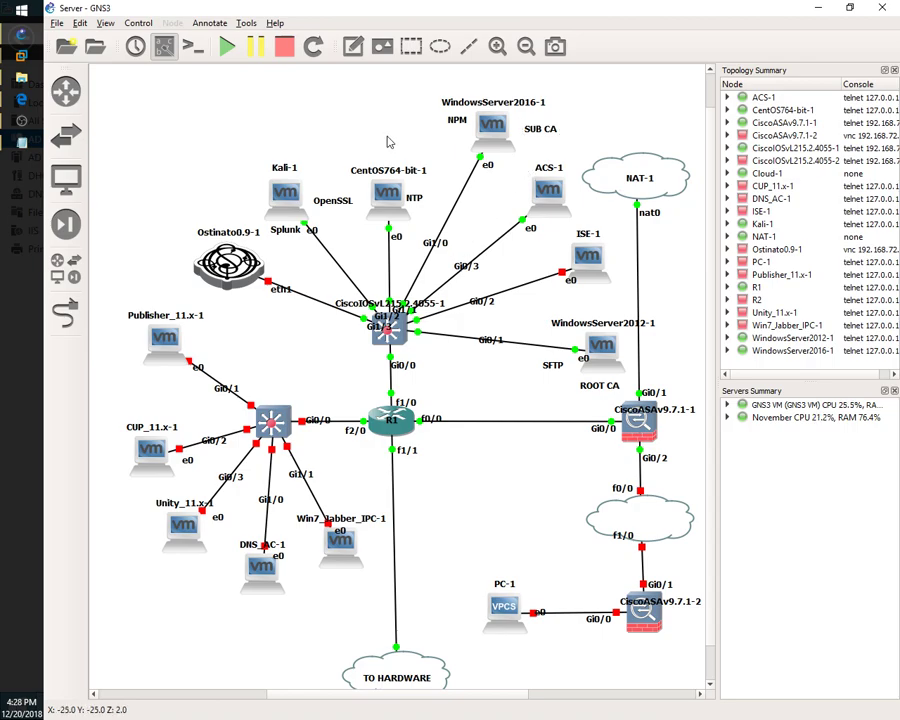
left_click(333, 204)
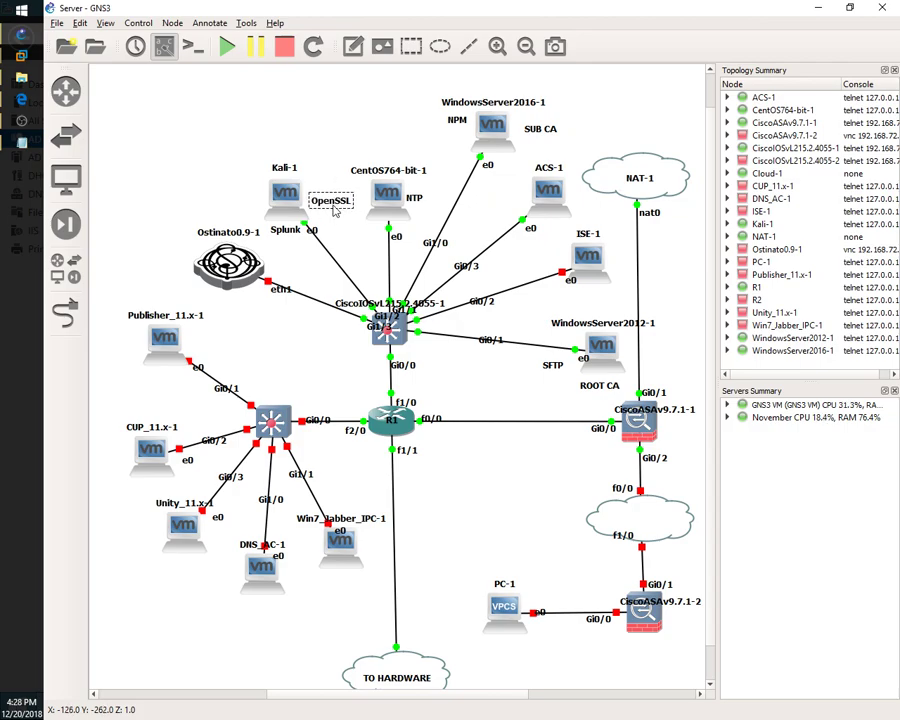
left_click(322, 148)
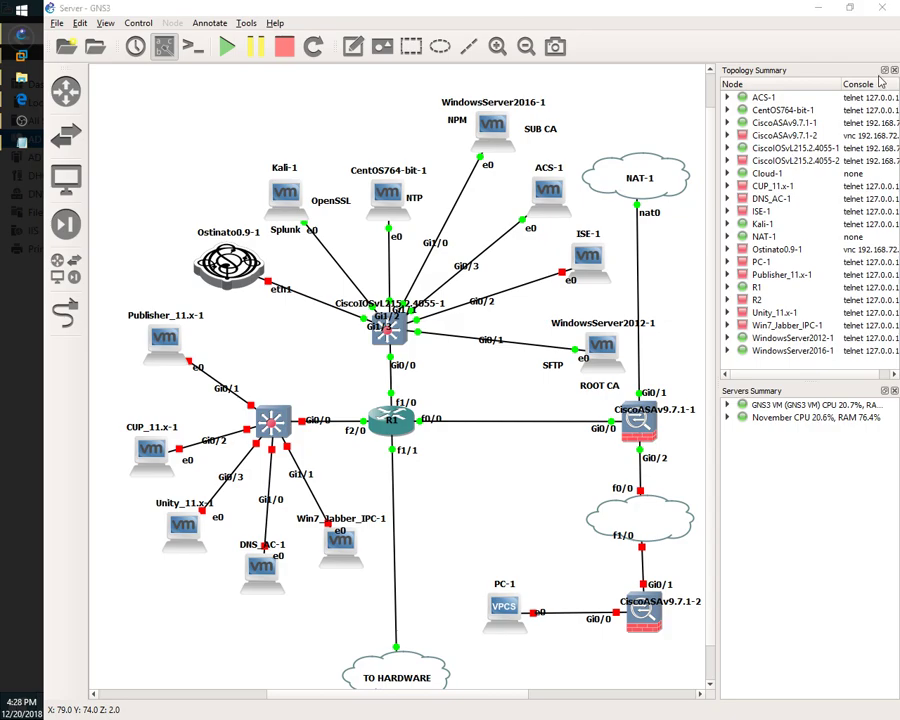
- Launch PuTTY, load the saved wlc session, connect over SSH, and maximize the terminal
key("alt+Tab")
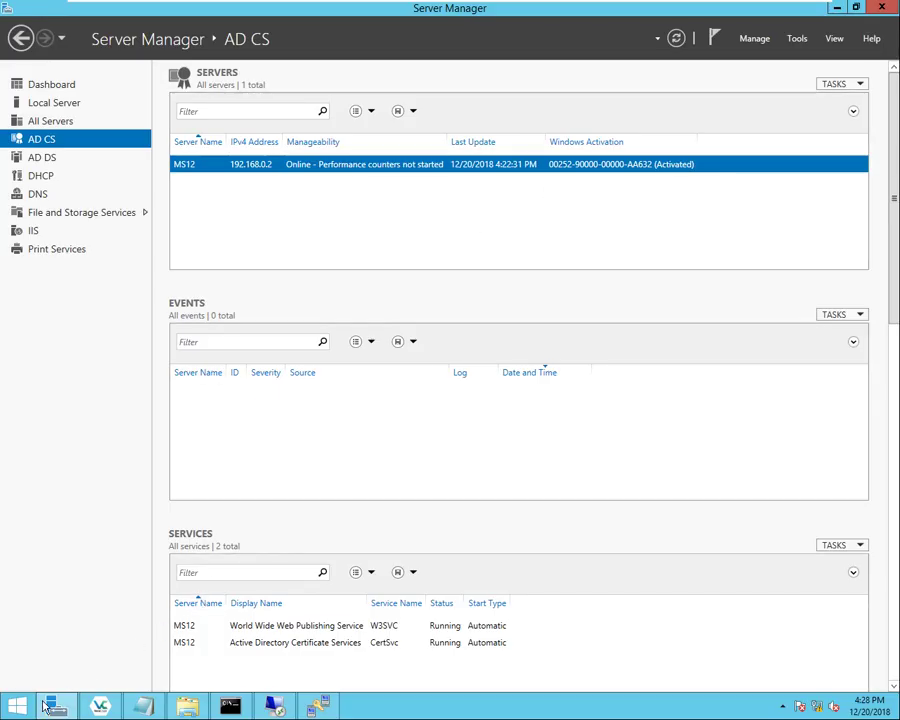
left_click(17, 706)
left_click(422, 296)
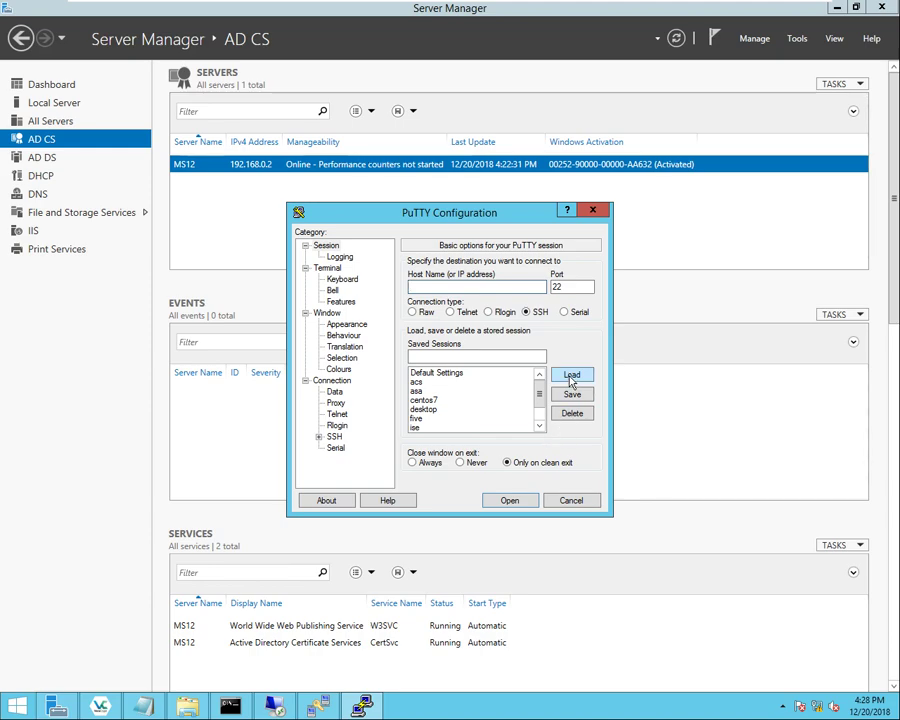
scroll(543, 413, "down", 1)
left_click(450, 428)
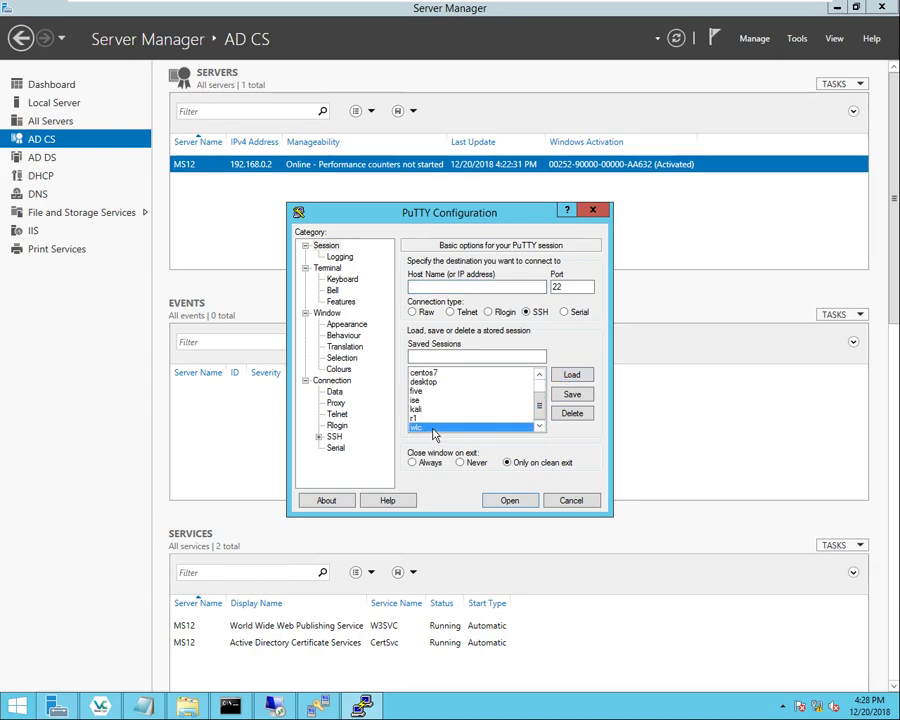
left_click(571, 376)
left_click(518, 500)
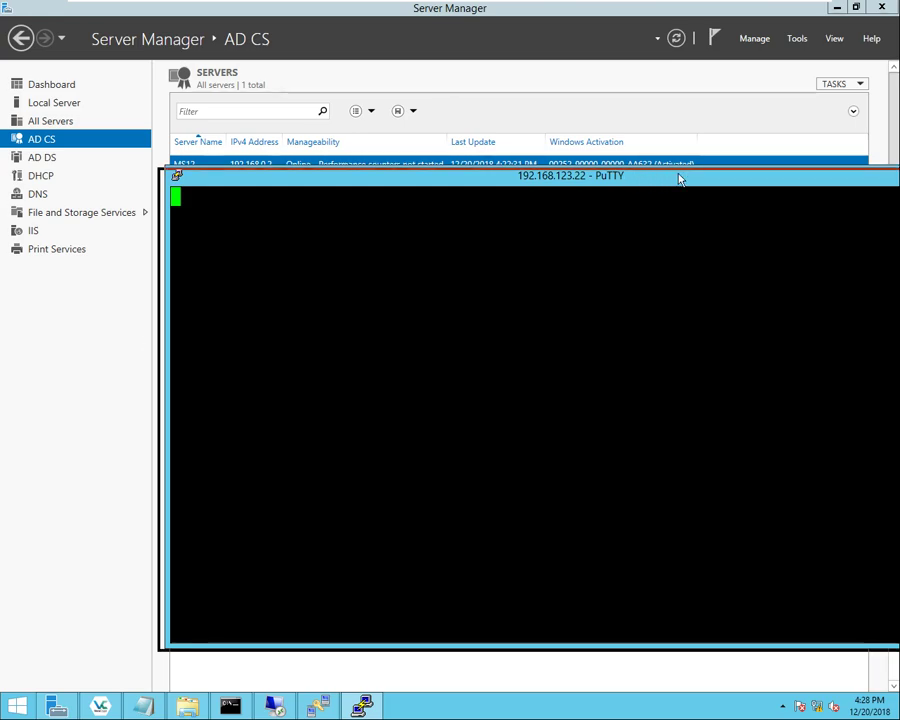
left_click(822, 162)
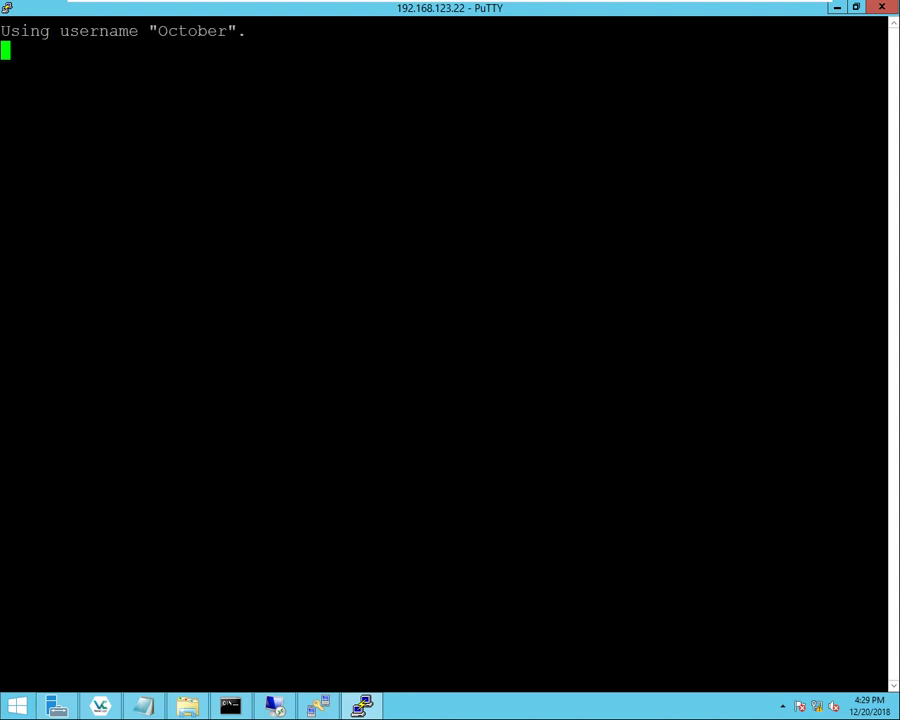
left_click(3, 708)
key("Escape")
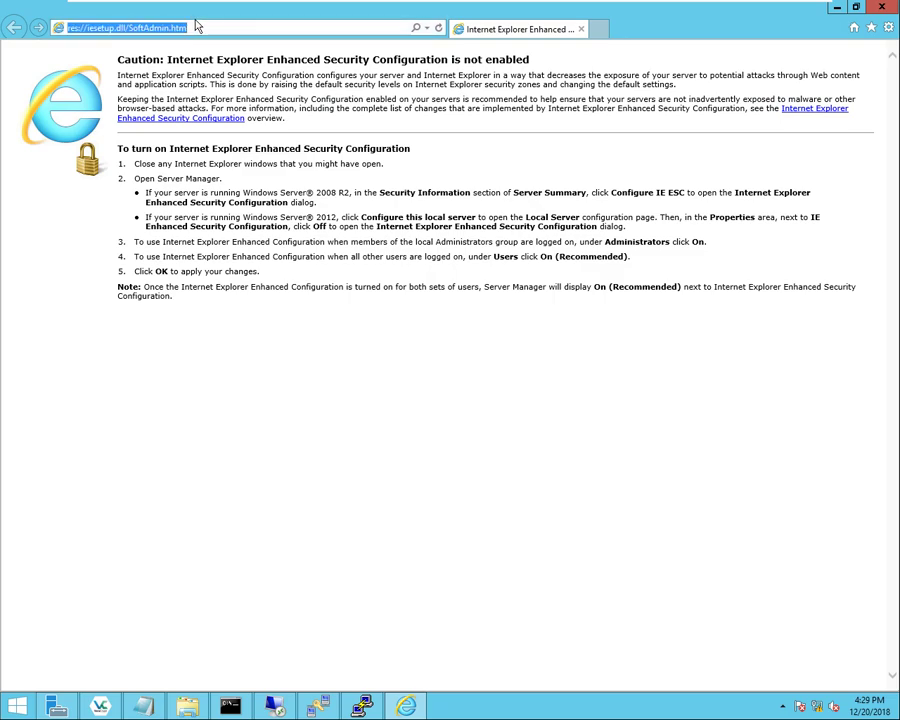
type("https://")
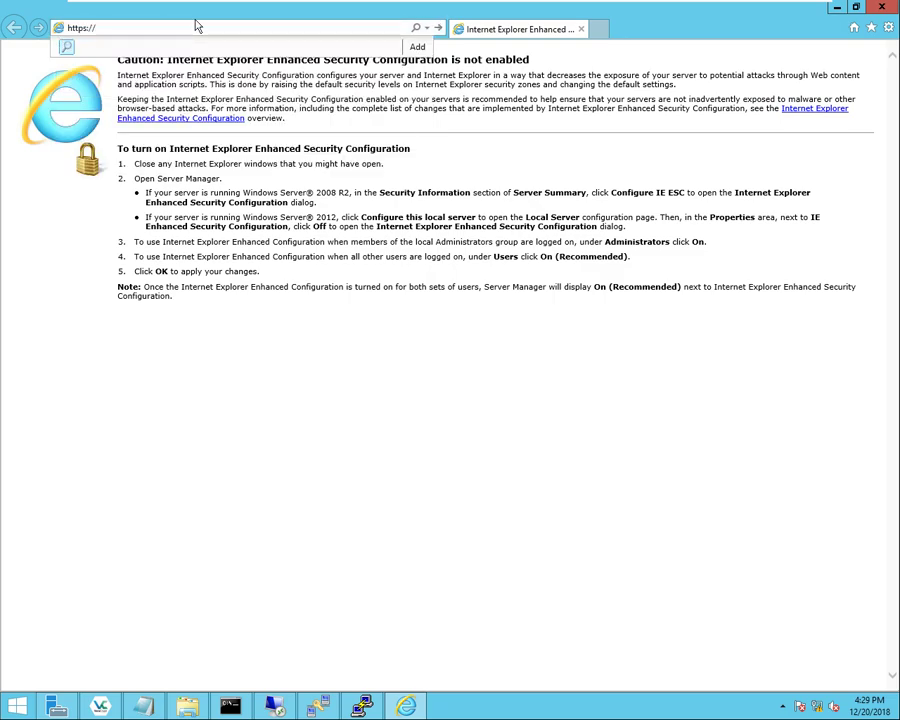
type("192.168.123.22")
key("Return")
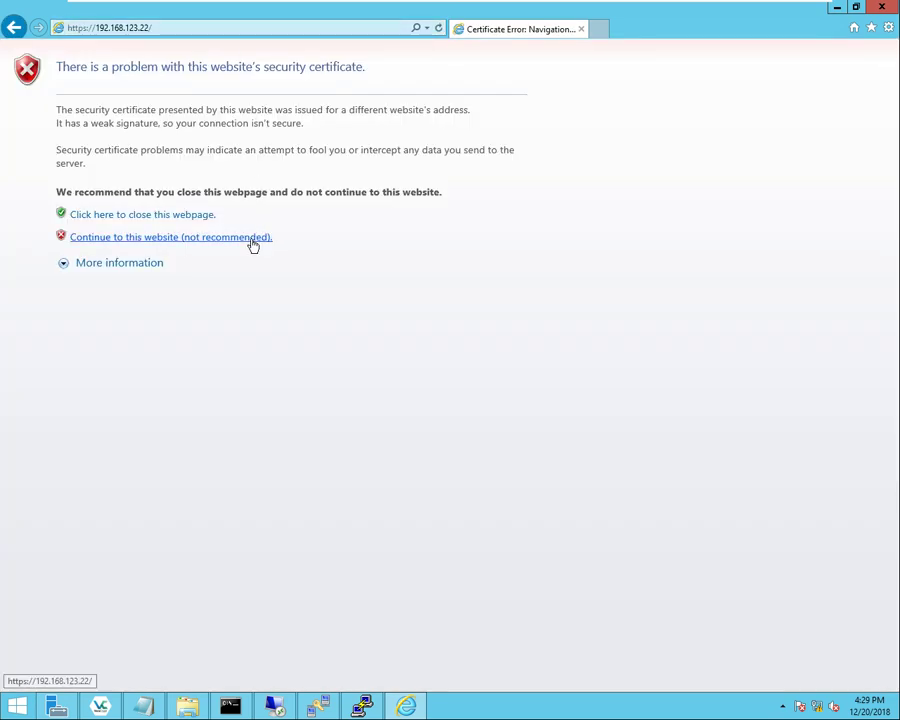
left_click(252, 239)
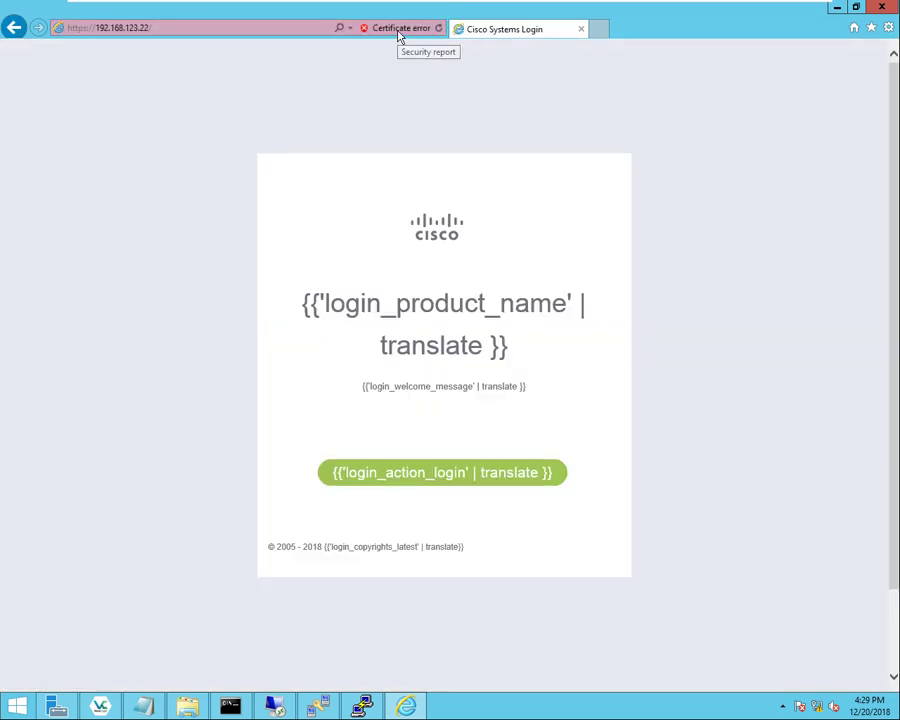
- Inspect the certificate's Subject: organisation Cisco Systems, common name AIR-CT2504-K9-dceb9495b420
left_click(398, 30)
left_click(340, 200)
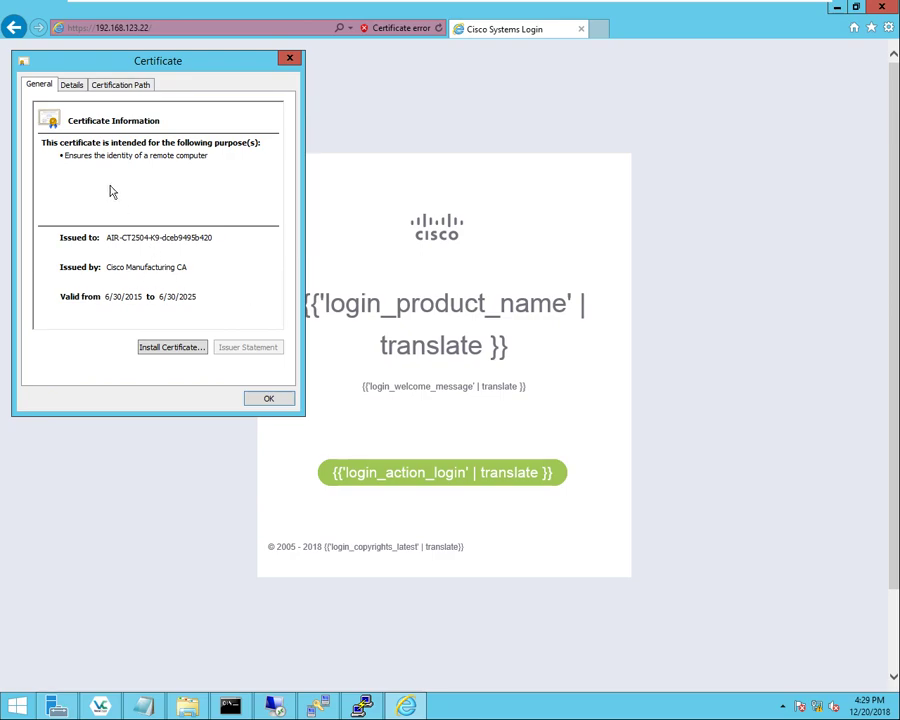
left_click(72, 85)
left_click(58, 229)
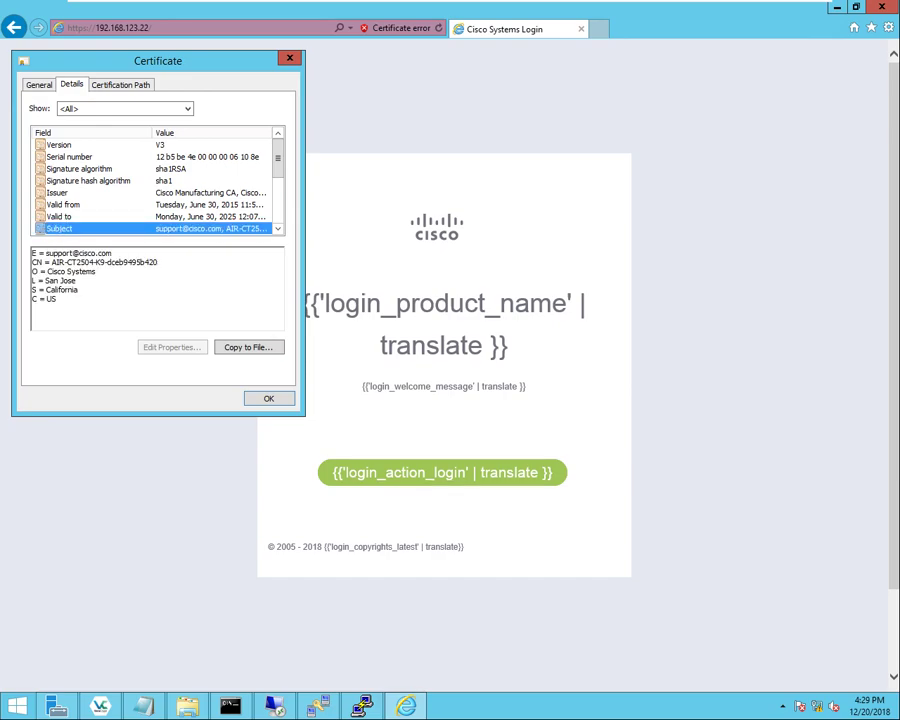
left_click_drag(41, 271, 44, 298)
left_click_drag(46, 253, 112, 253)
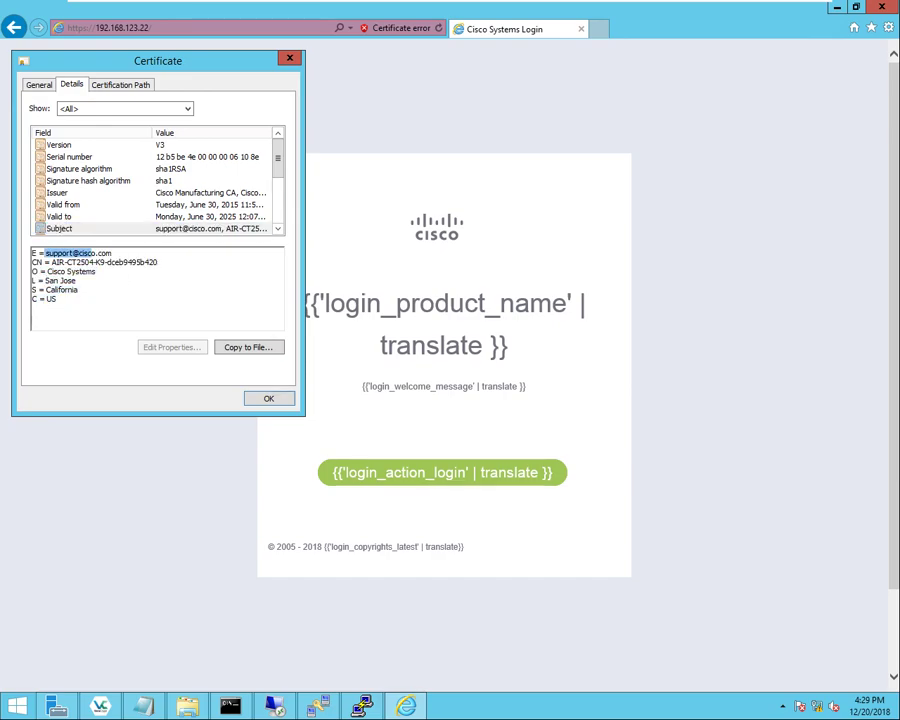
left_click_drag(52, 262, 157, 262)
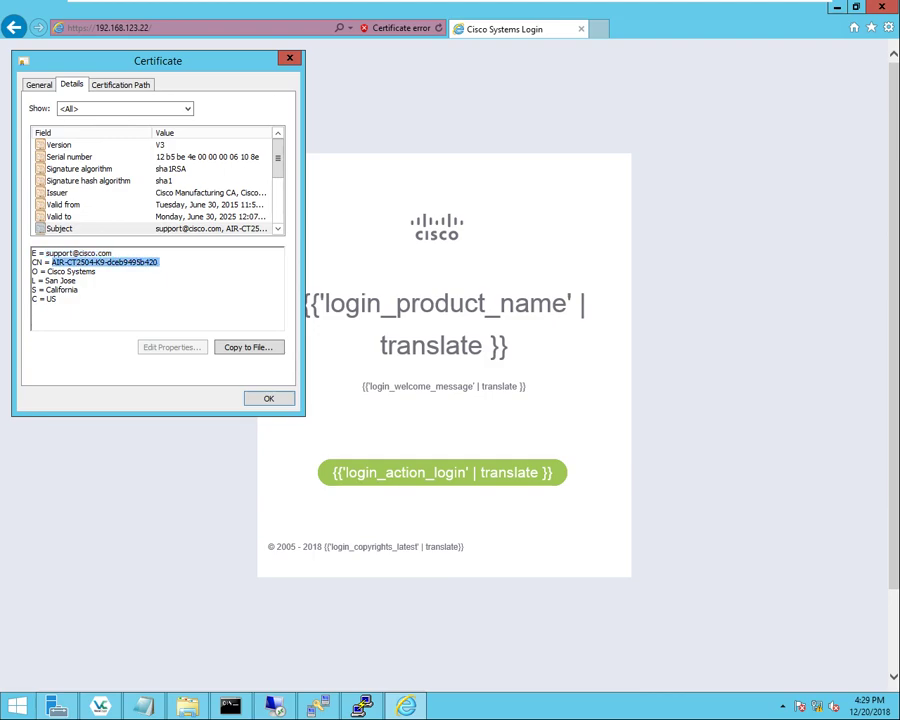
left_click(263, 399)
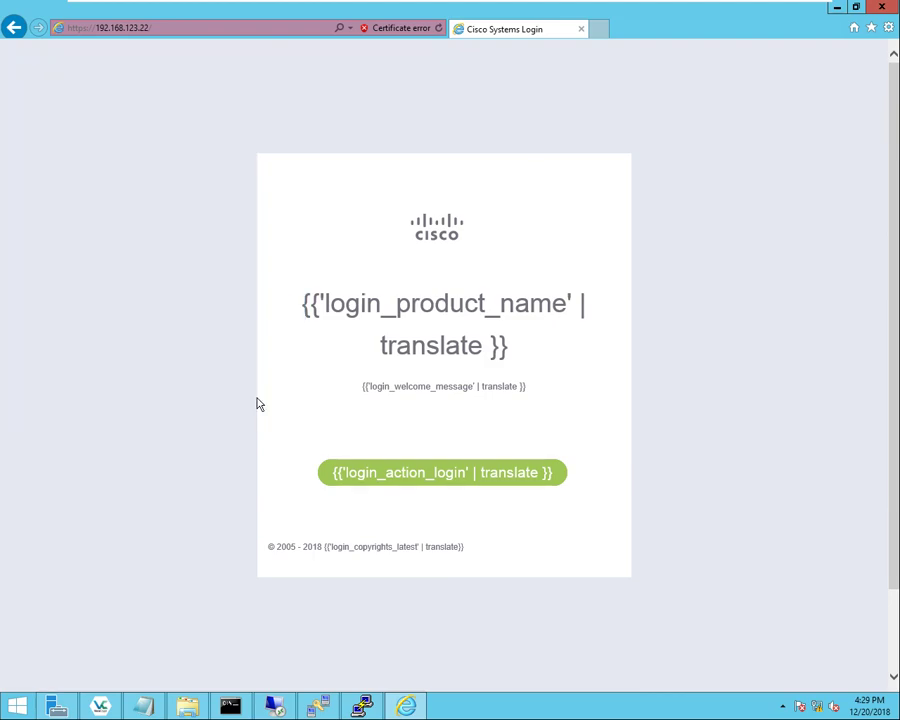
- Reopen the certificate from the Certificate error details, then show the error details again
left_click(391, 30)
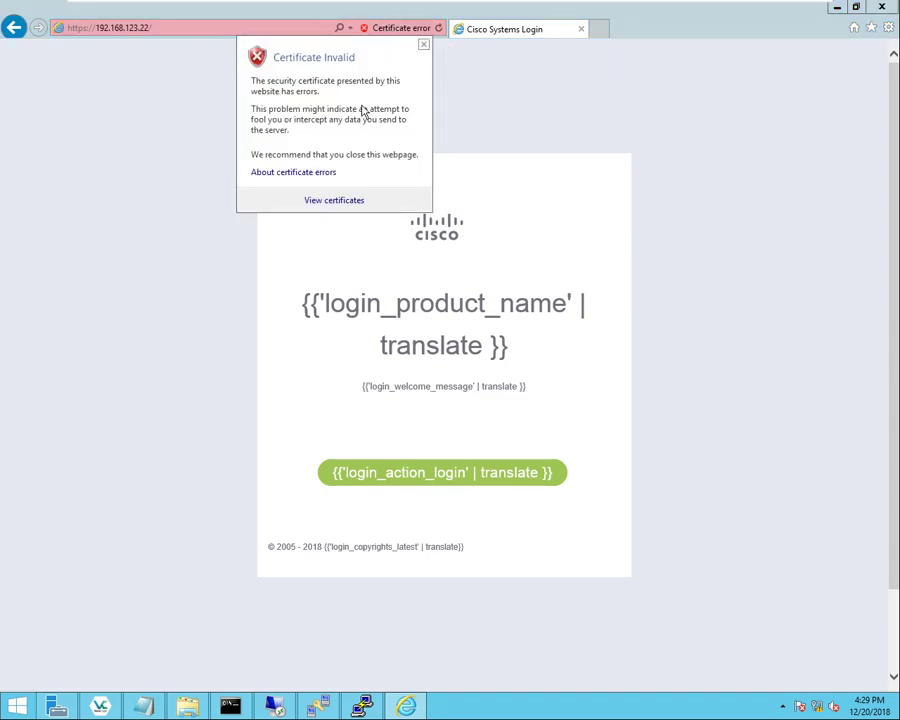
left_click(335, 201)
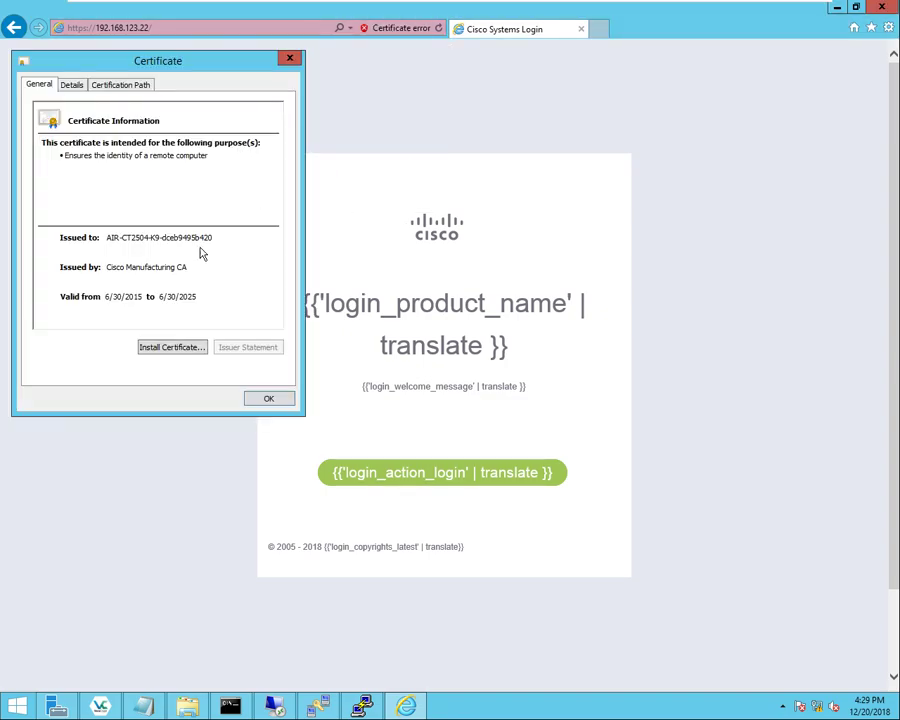
left_click(290, 59)
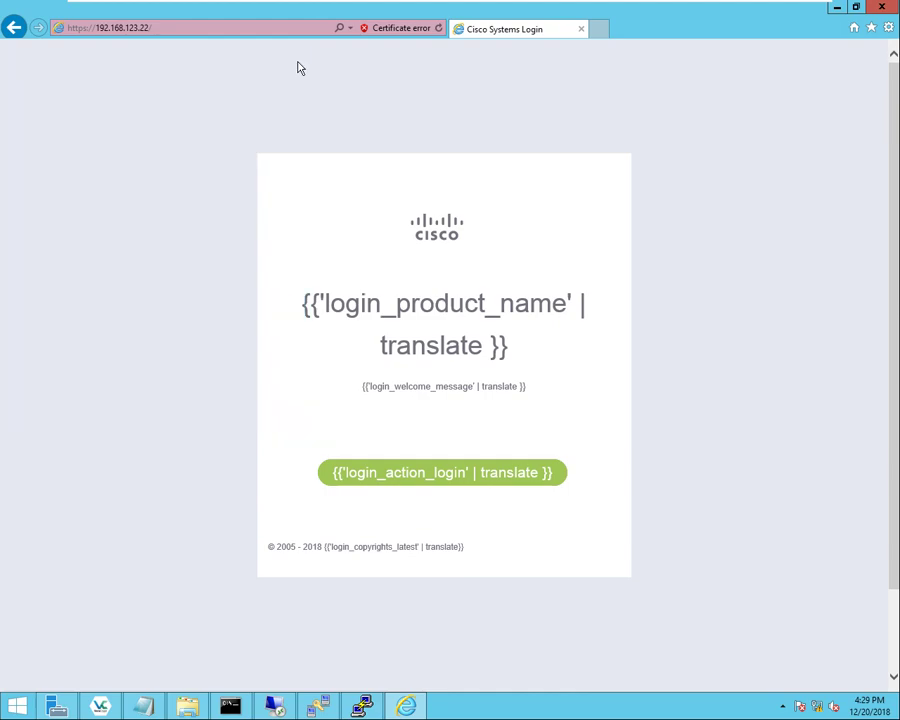
left_click(386, 30)
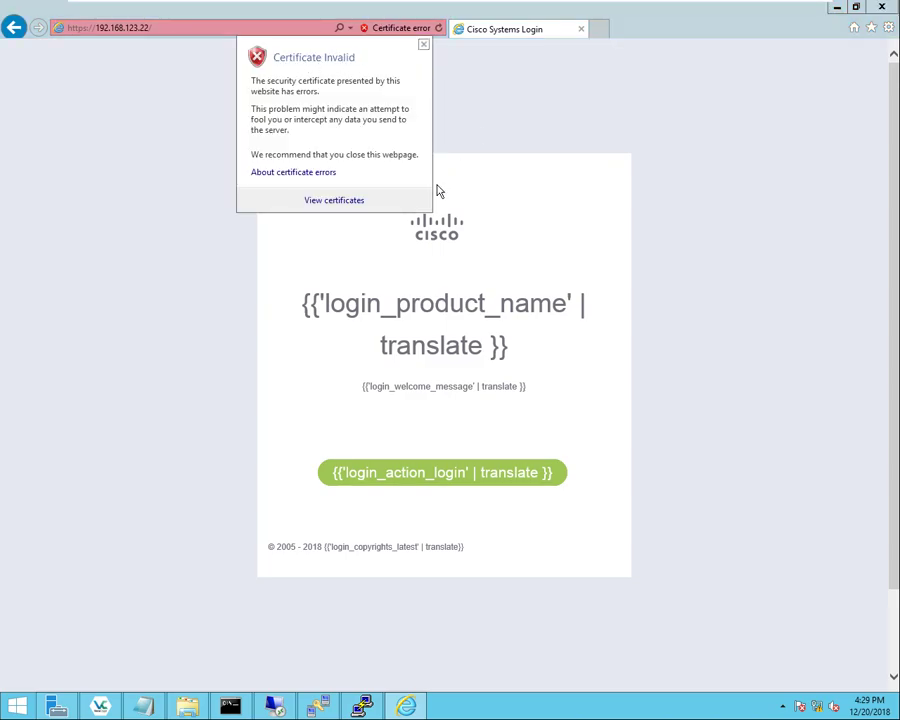
- Return to PuTTY and log in to the controller with its username and password
left_click(882, 7)
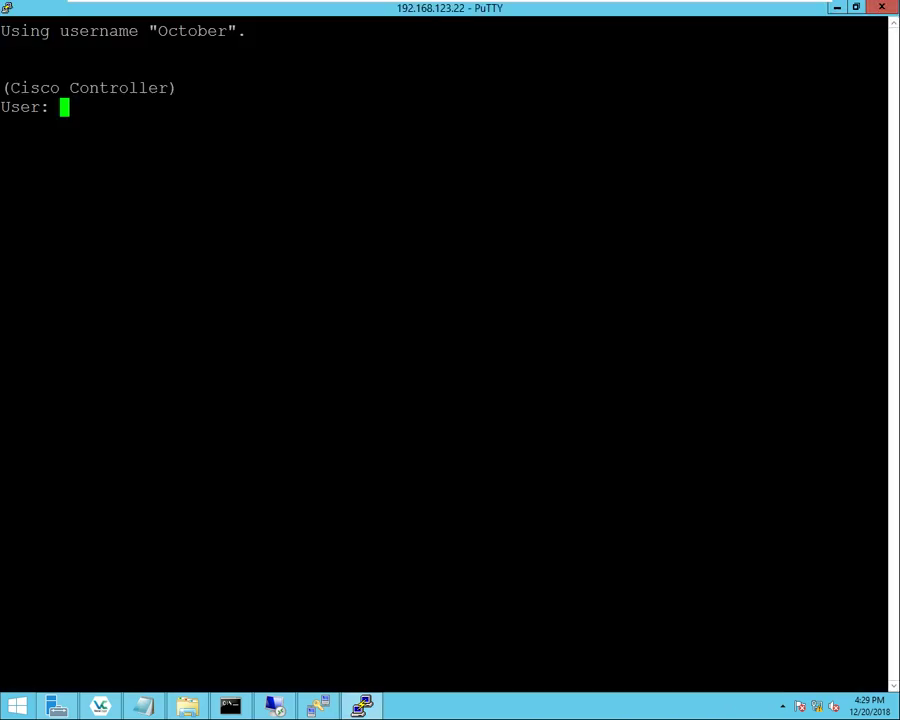
type("October")
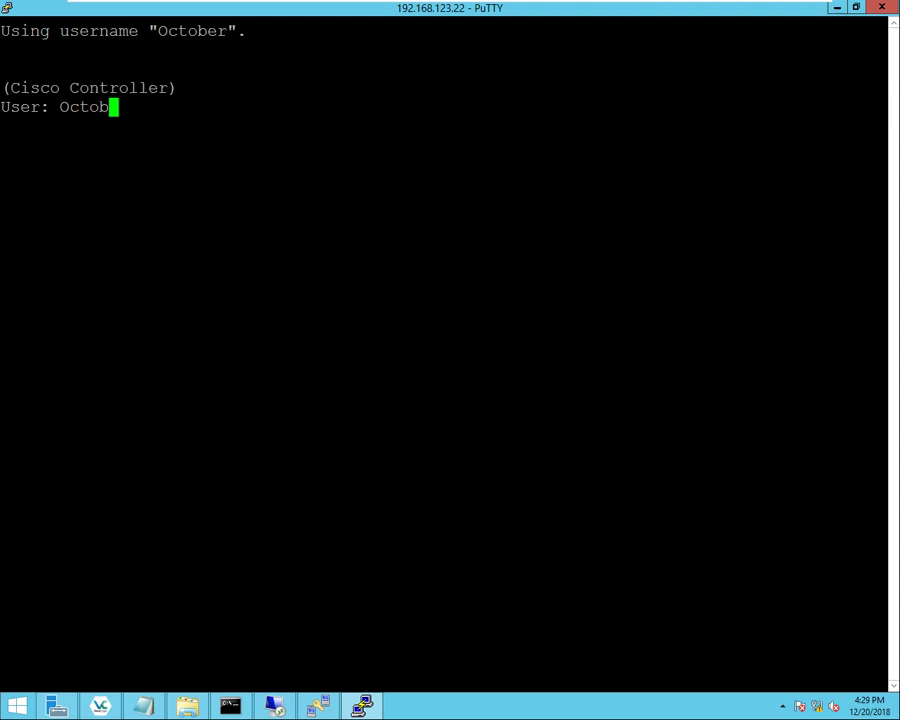
key("Return")
type("*********")
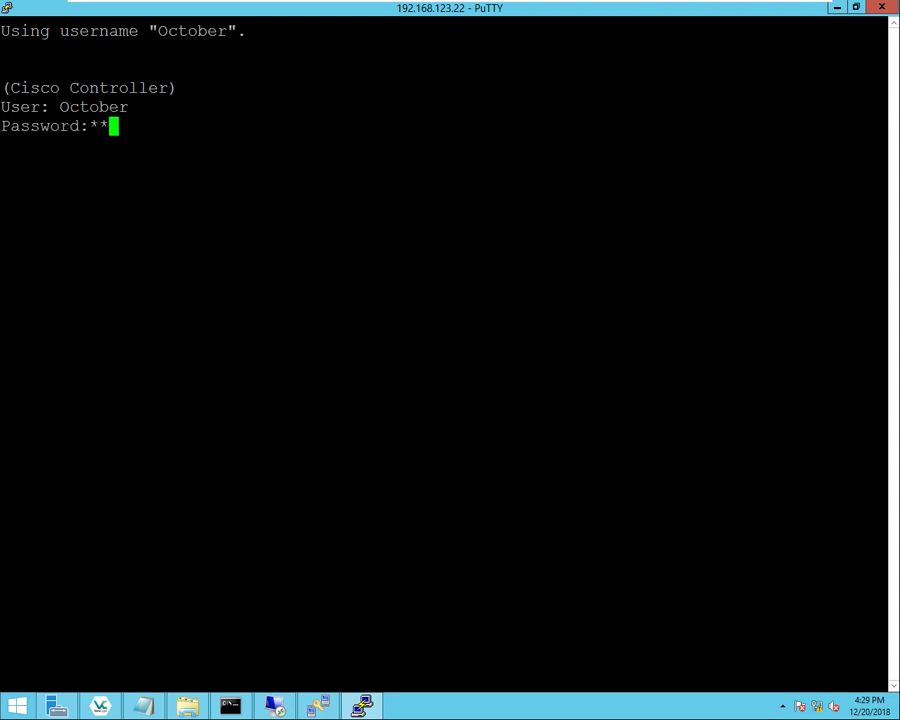
type("**")
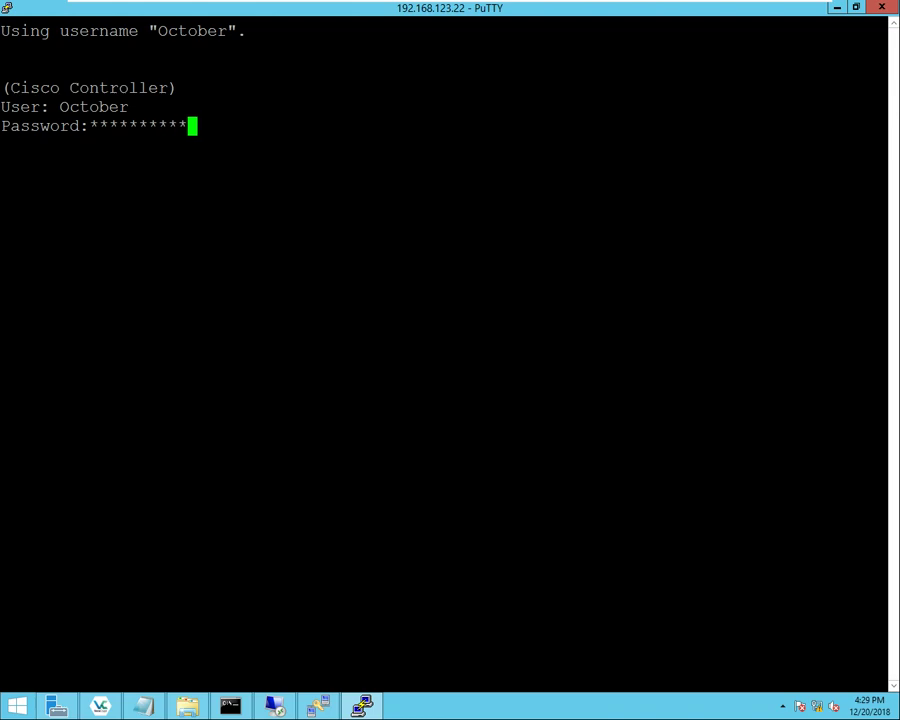
key("Return")
key("Return")
key("Return")
key("Return")
- Build 'config certificate generate csr-webadmin' using the CLI help listings
type("co")
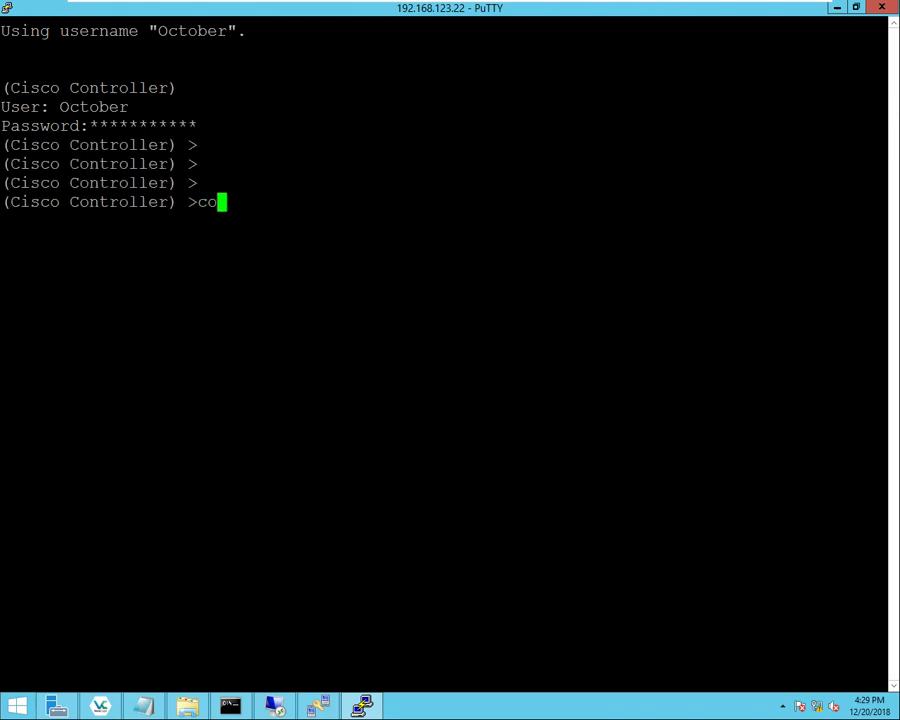
type("nfig certificate ?")
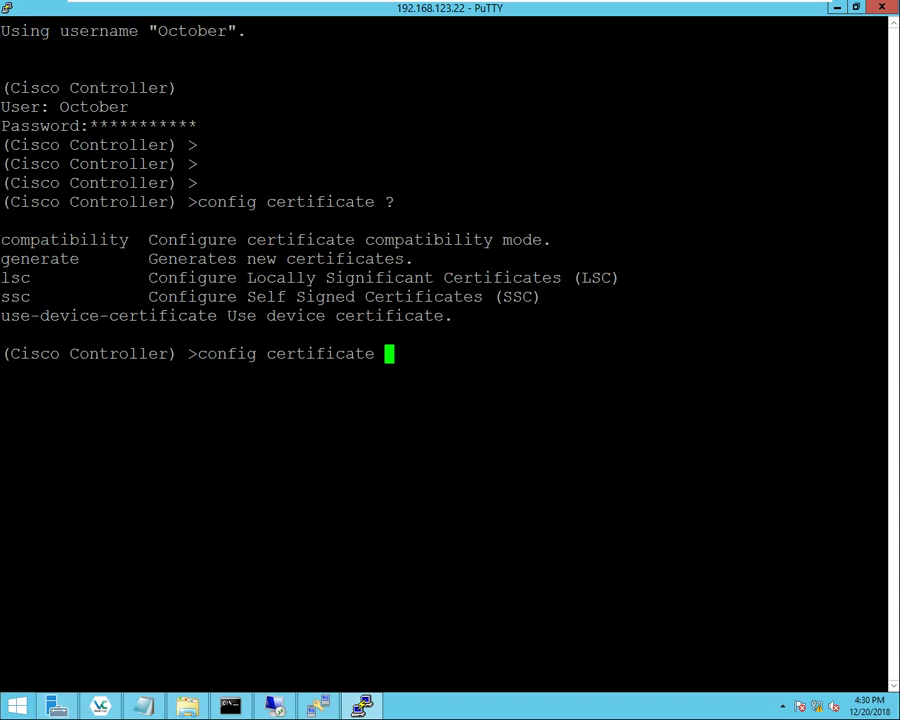
double_click(40, 258)
right_click(40, 258)
type("?")
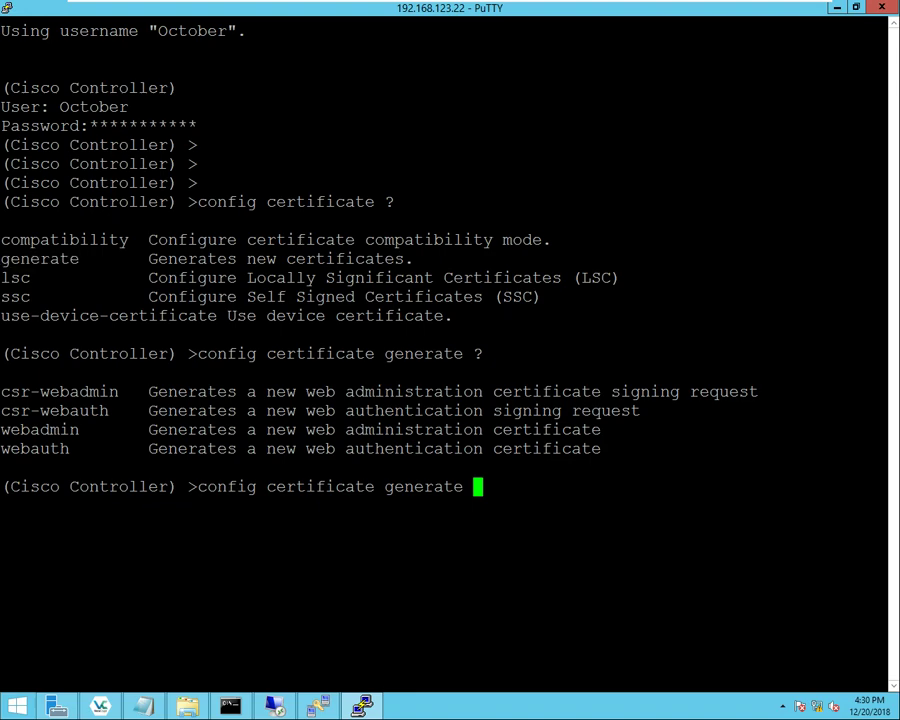
double_click(59, 391)
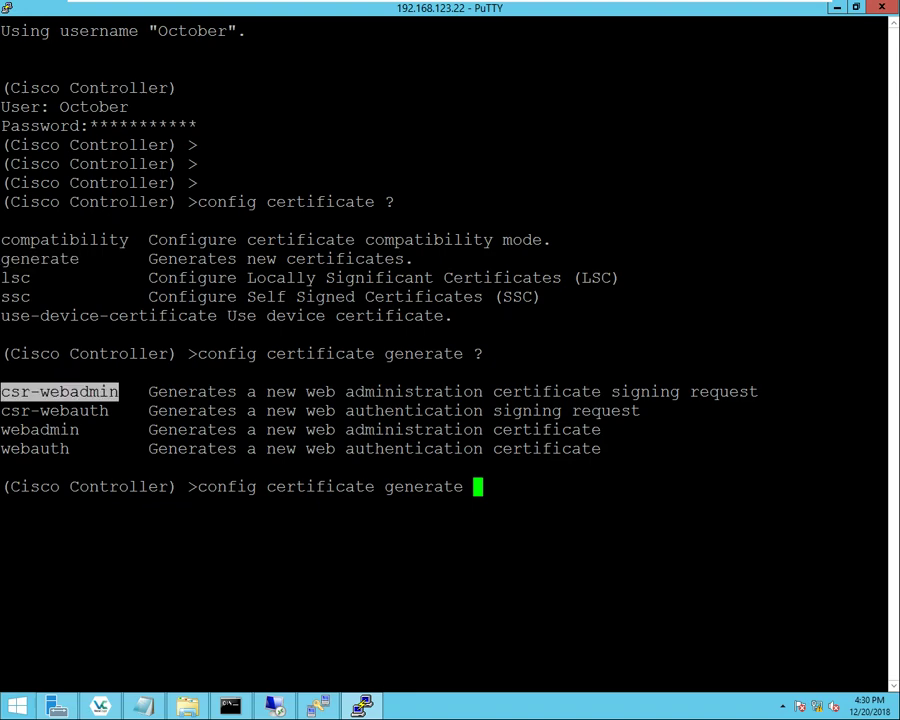
right_click(59, 391)
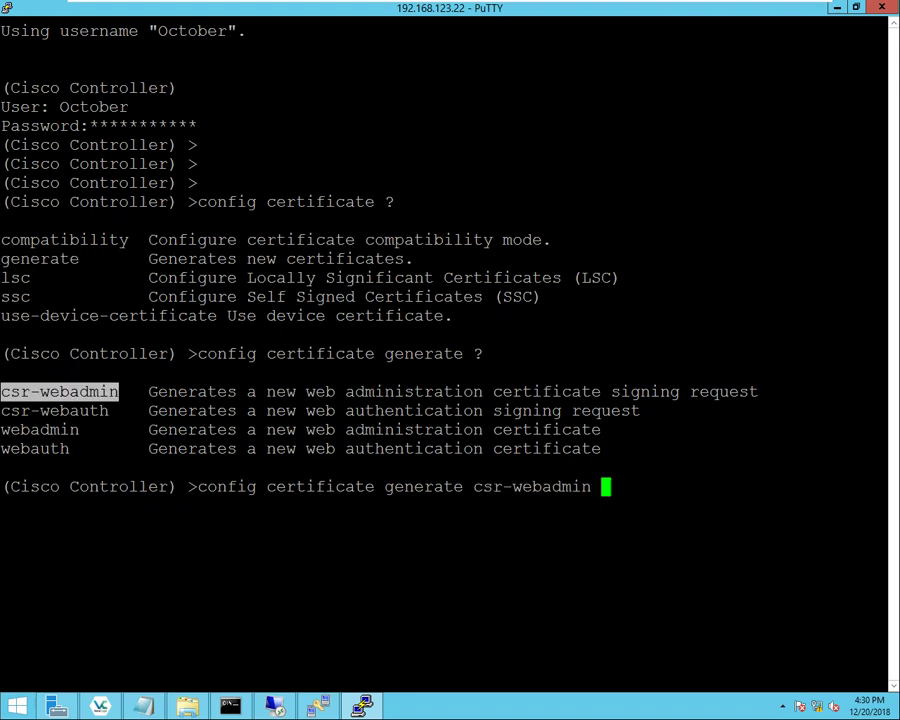
type("?")
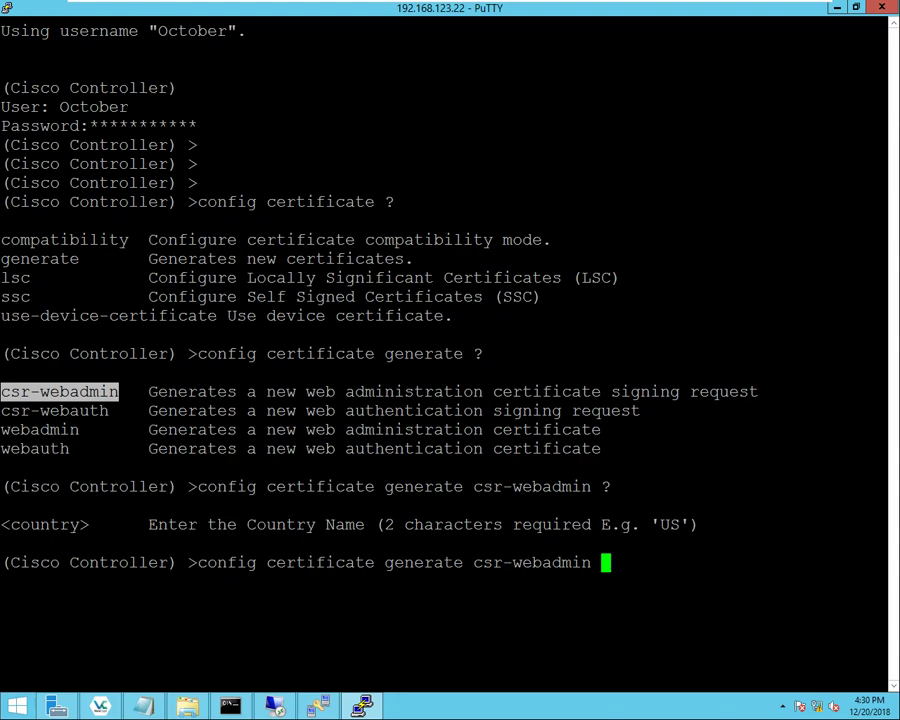
- Enter US FL PCB XYZ NE wlc.section.local and the contact e-mail, then run the CSR generation
type("U")
key("BackSpace")
type("US ?")
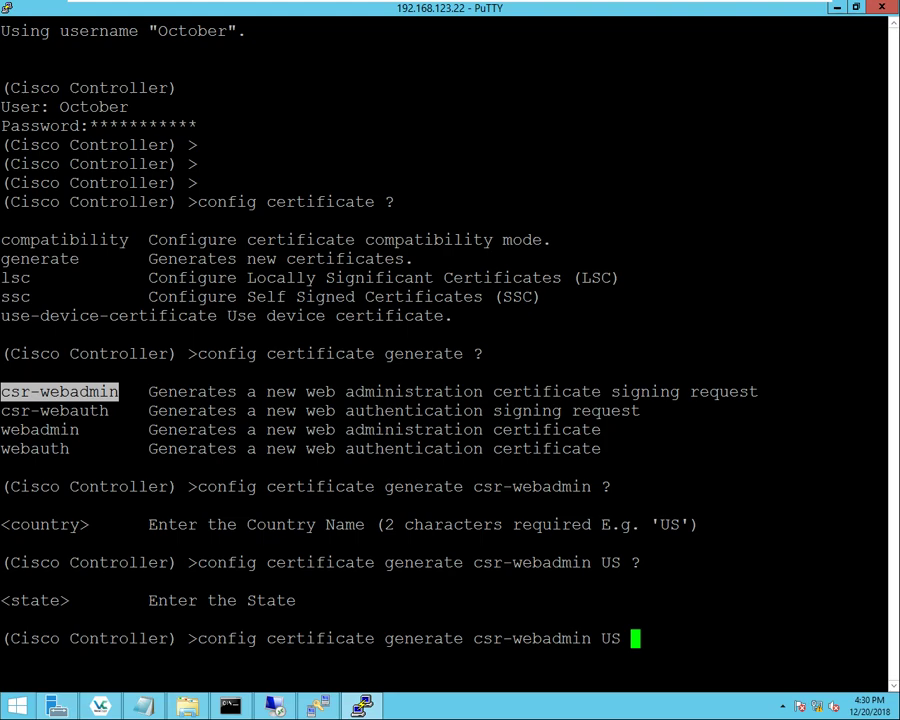
type("FL ?")
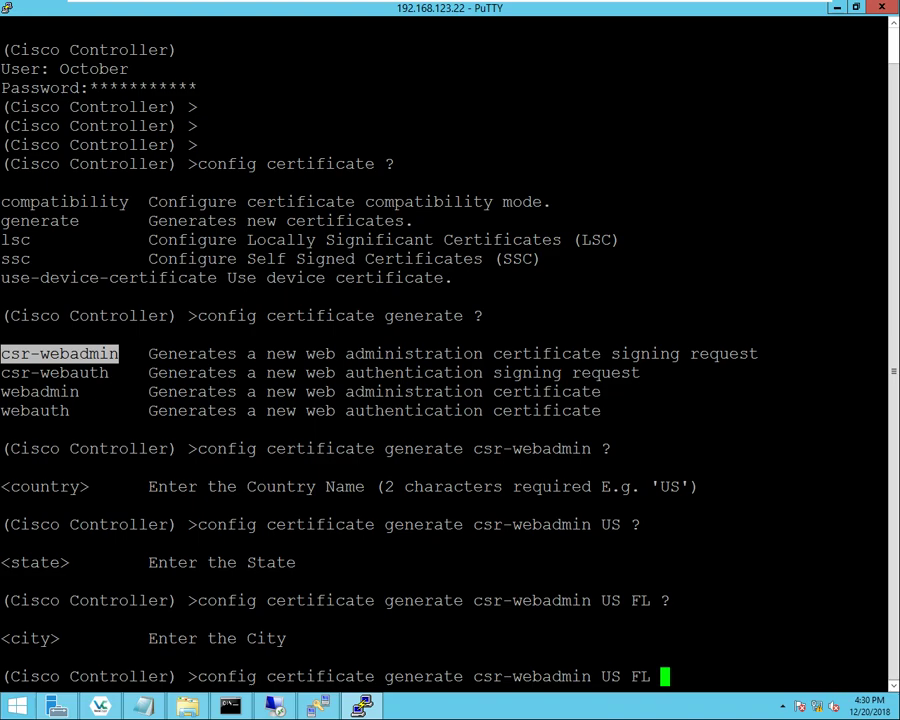
type("PCB ?")
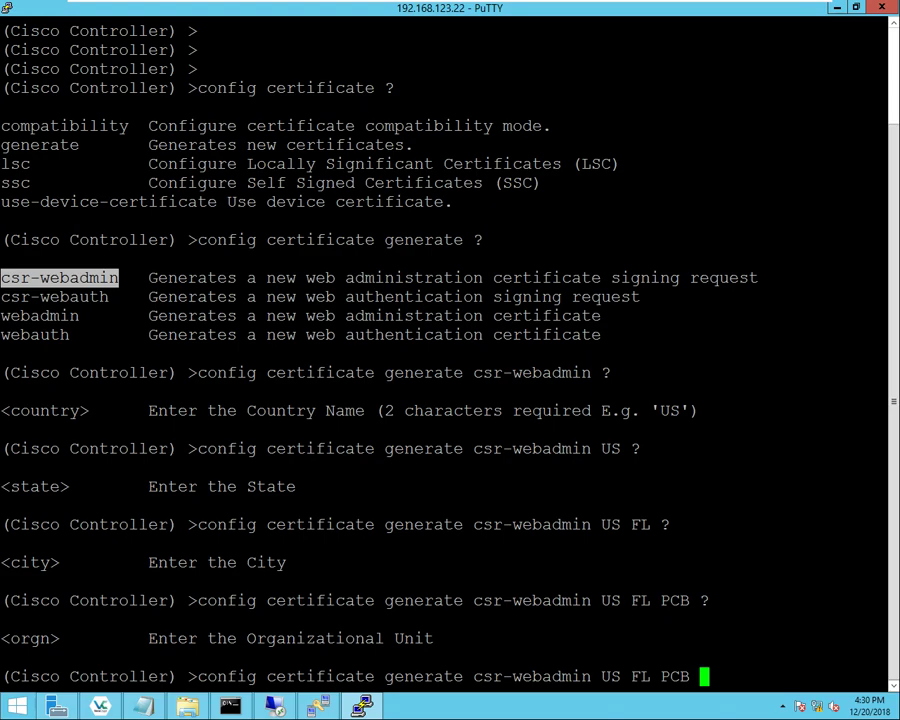
type("XYZ ")
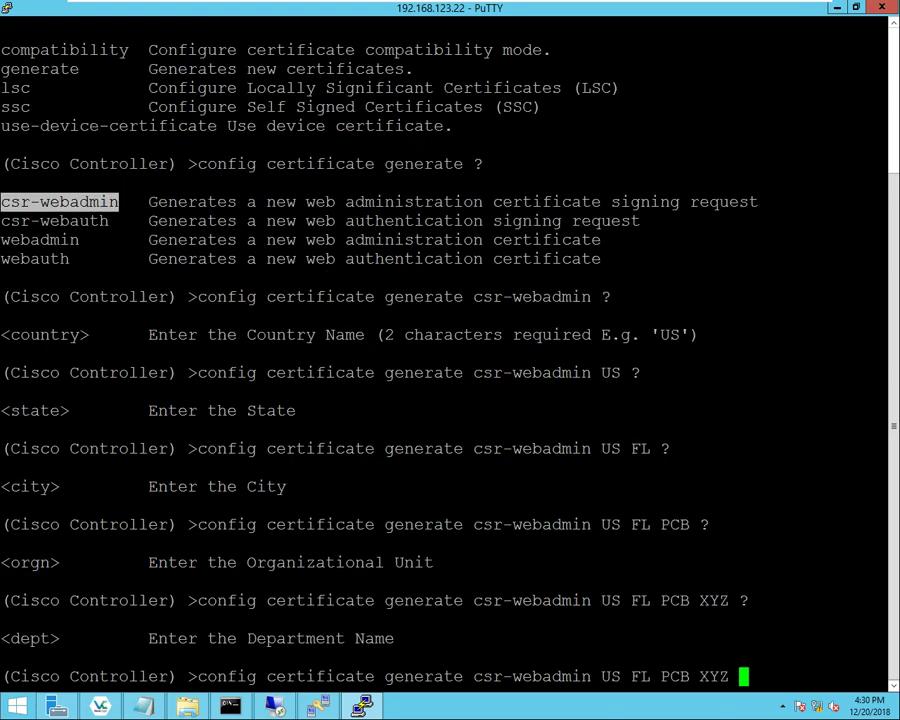
type("?NE ")
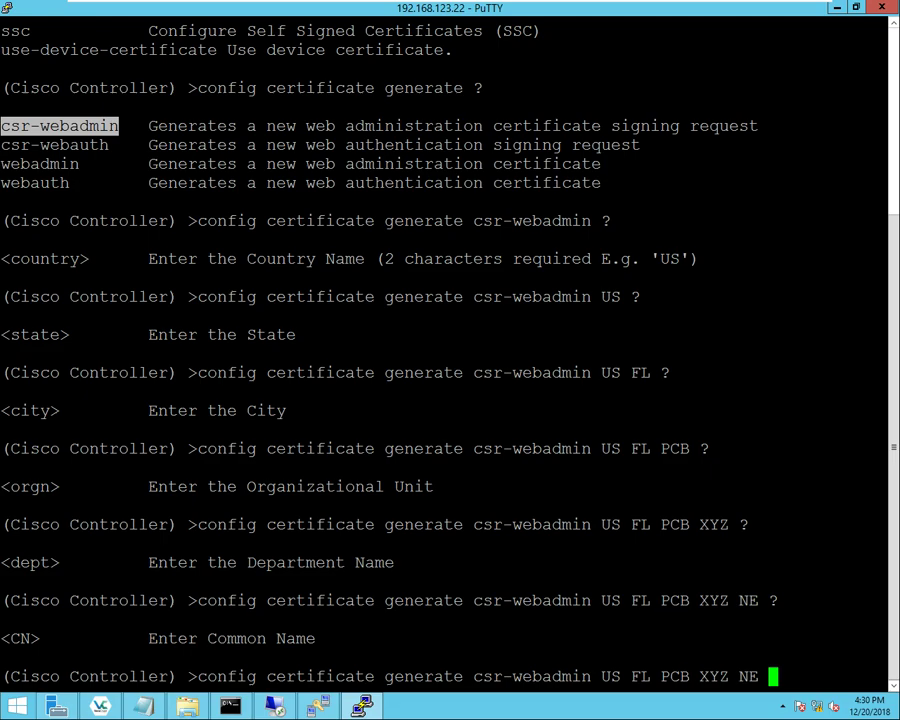
type("?wls")
key("BackSpace")
type("c.s")
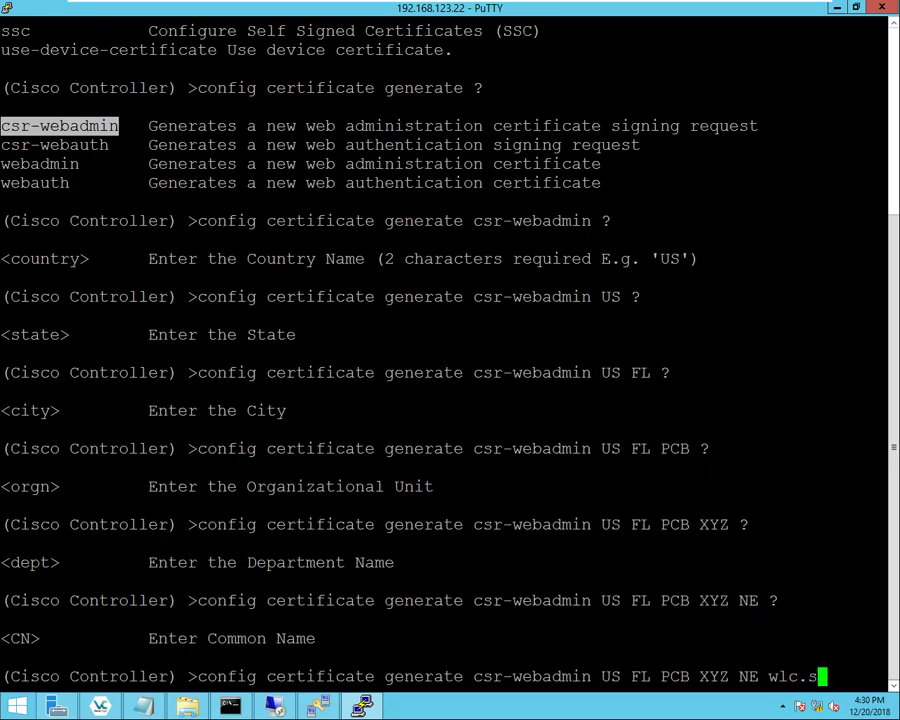
type("ection.local")
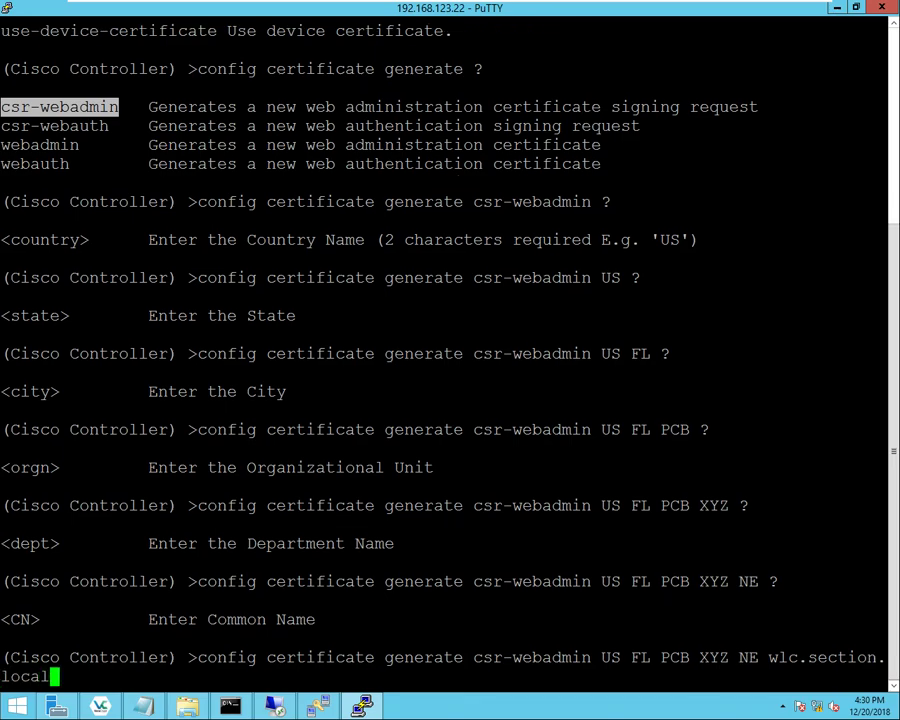
type(" ?")
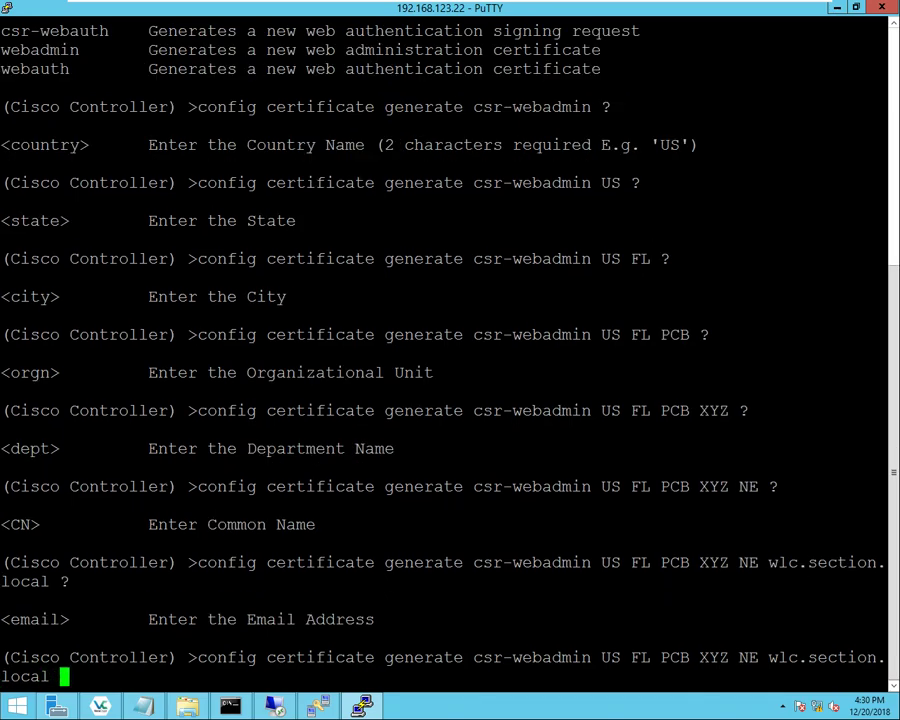
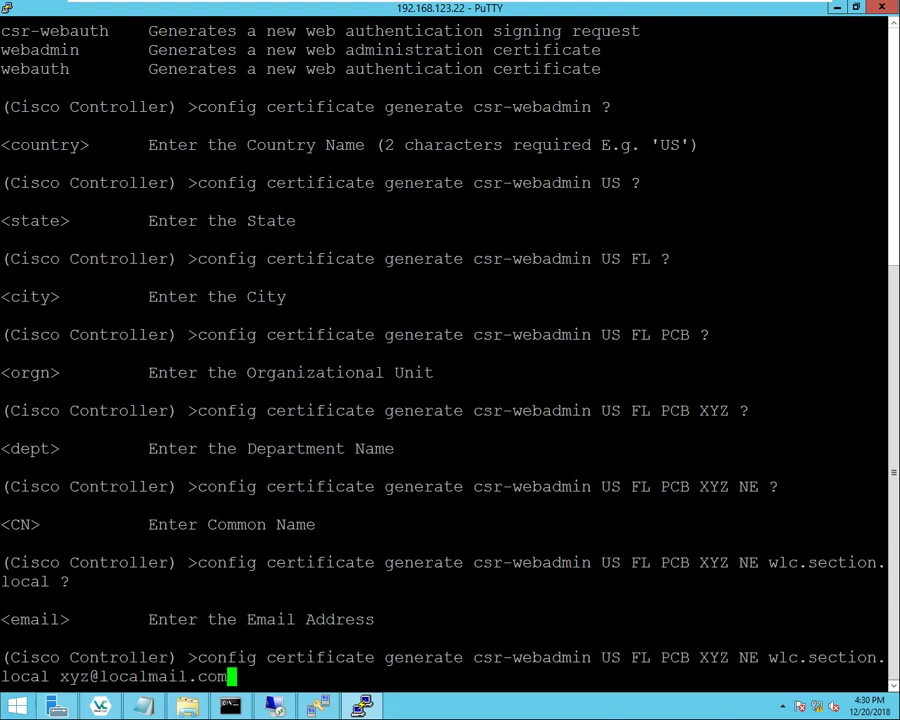
key("Return")
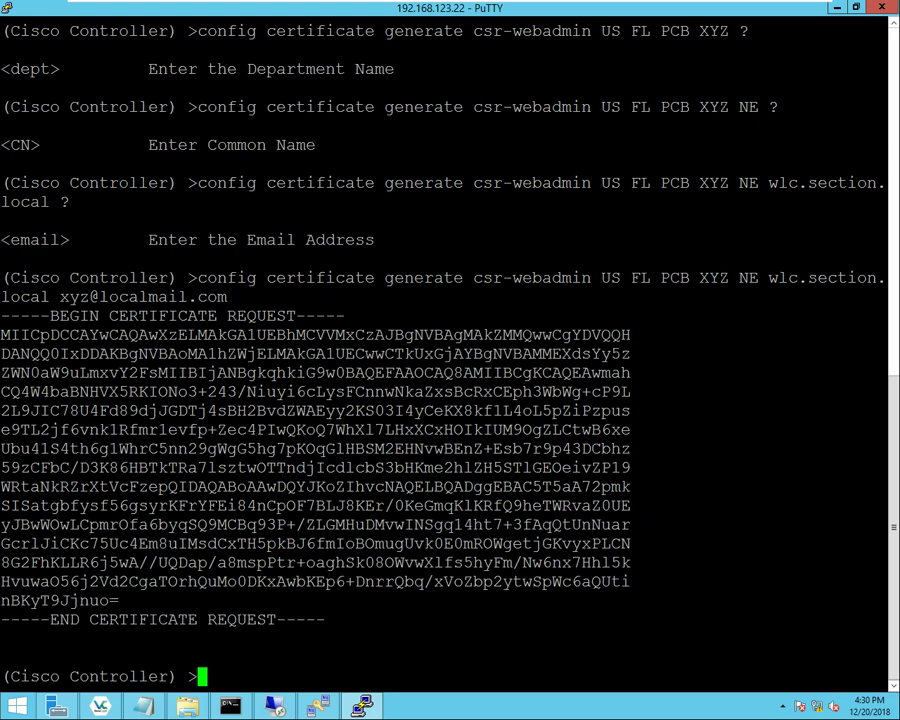
- Select the printed BEGIN–END CERTIFICATE REQUEST block to copy it
left_click_drag(325, 620, 5, 335)
left_click_drag(88, 335, 2, 316)
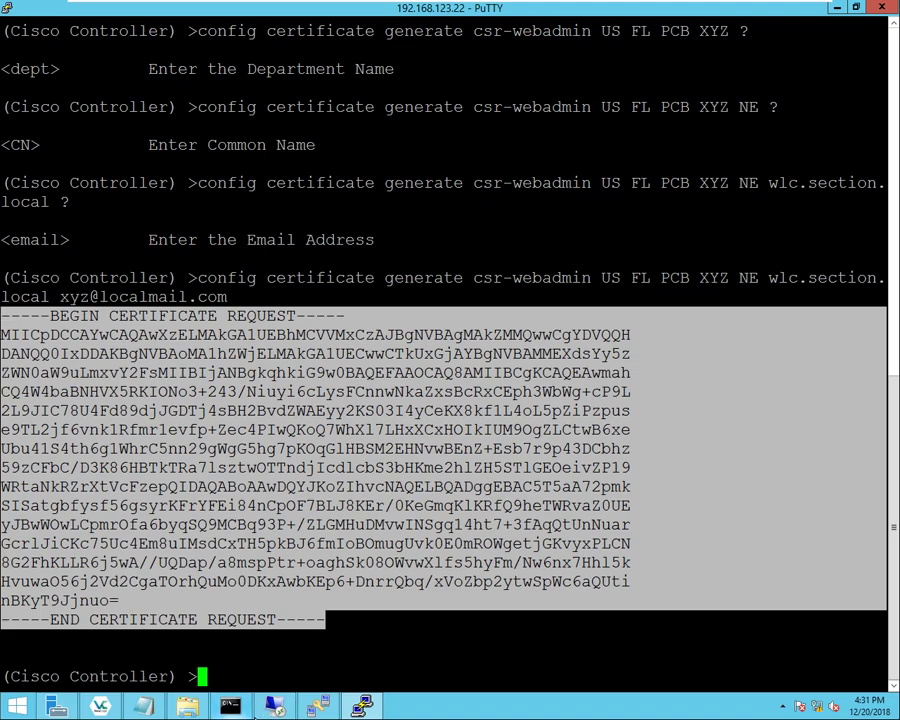
left_click(275, 706)
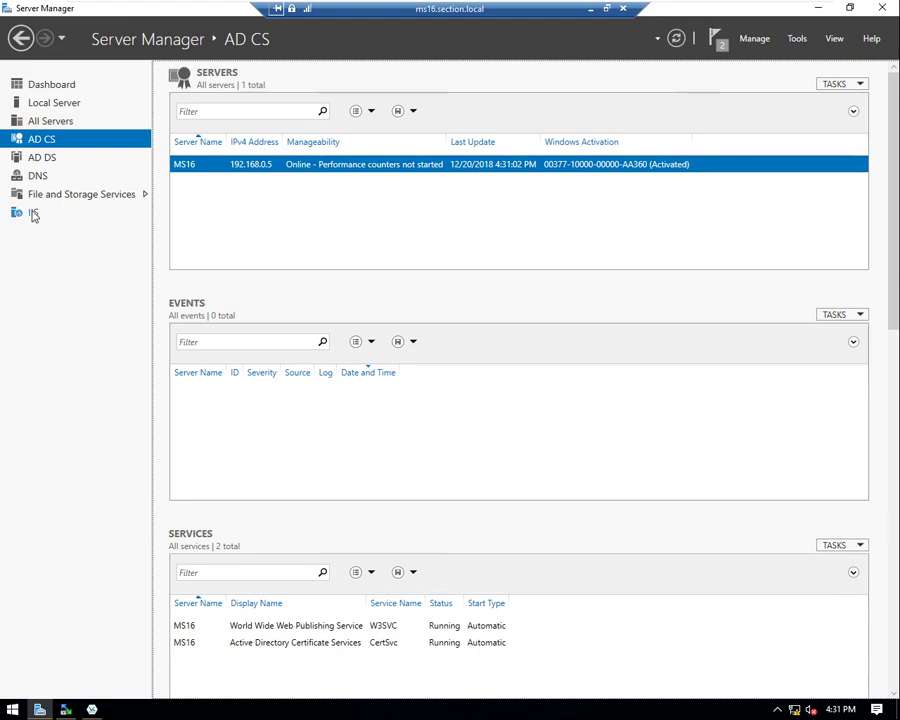
- Open IIS Manager for MS16 and browse the Default Web Site's CertSrv application over http port 80
left_click(32, 213)
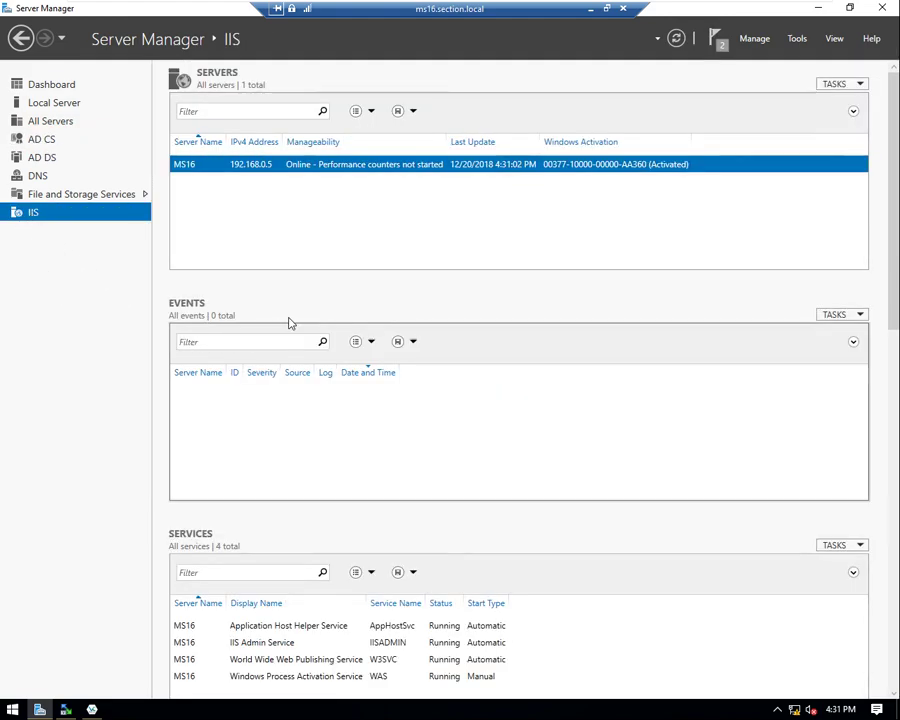
right_click(325, 165)
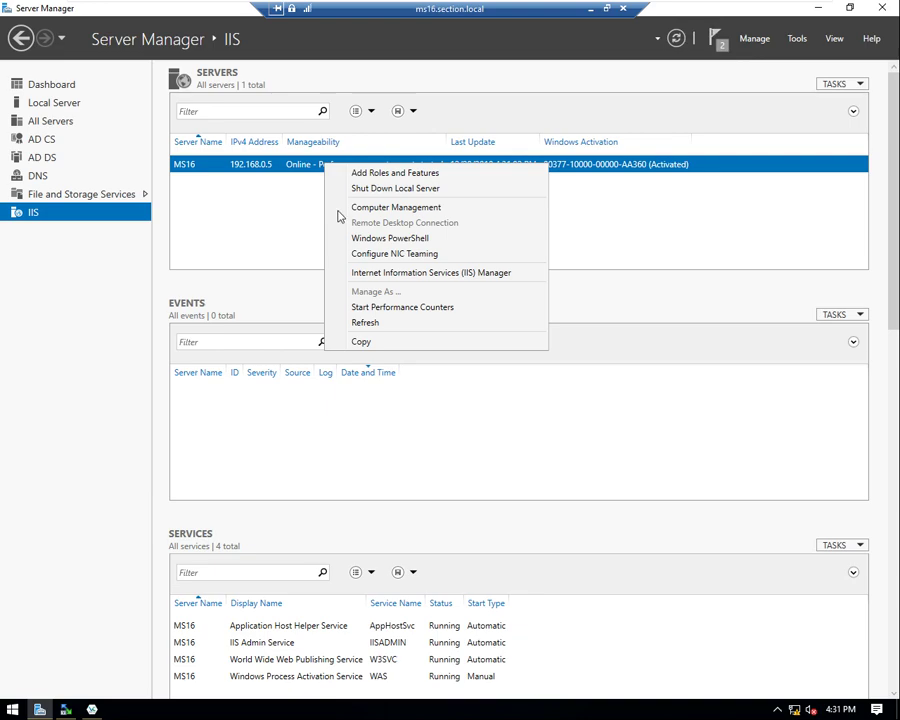
left_click(384, 273)
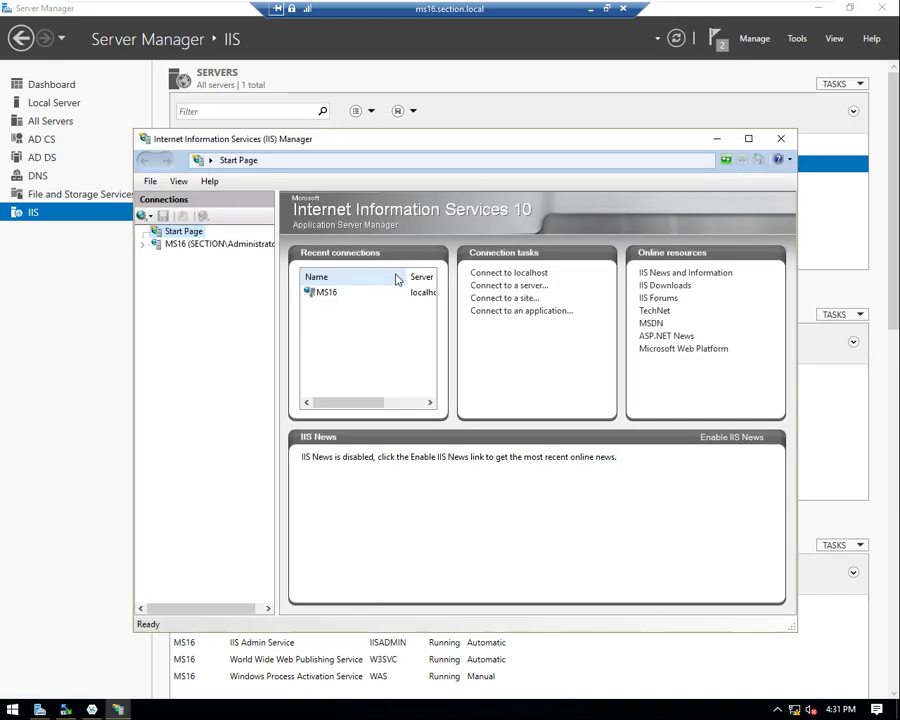
left_click(748, 138)
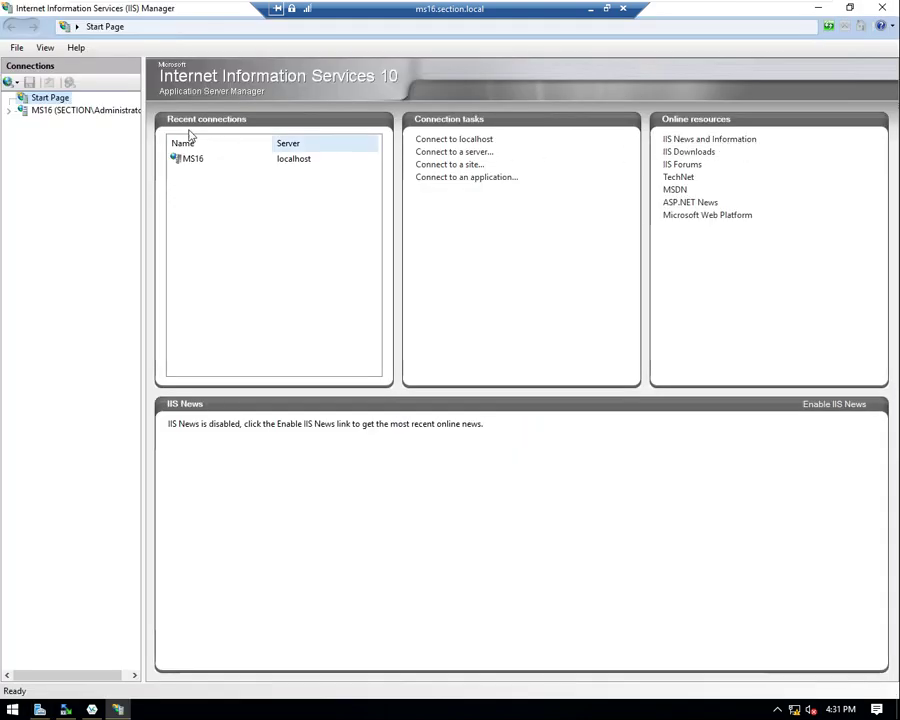
left_click(10, 112)
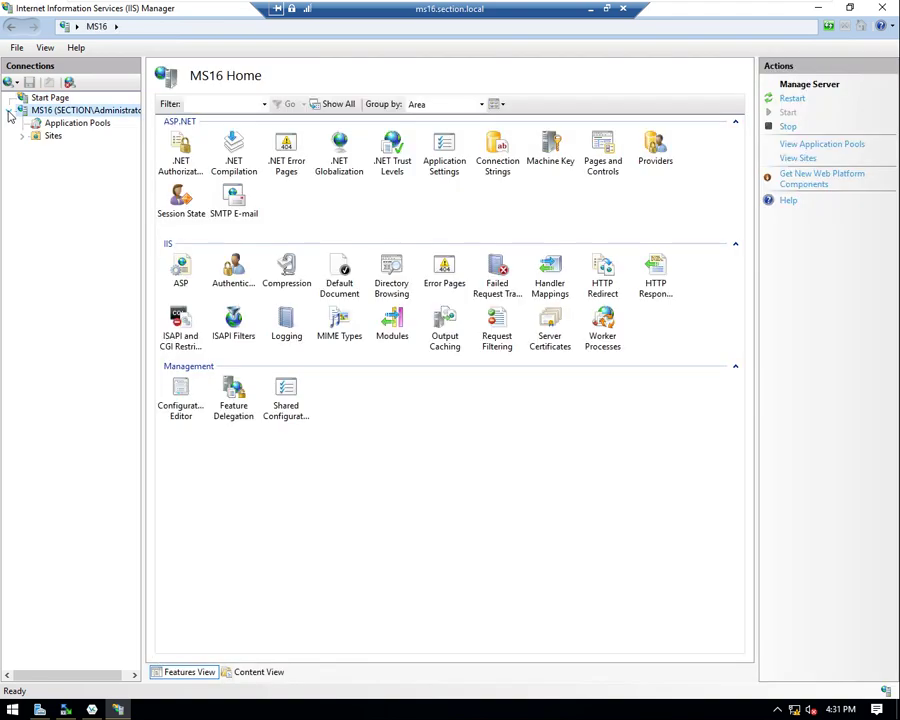
left_click(22, 135)
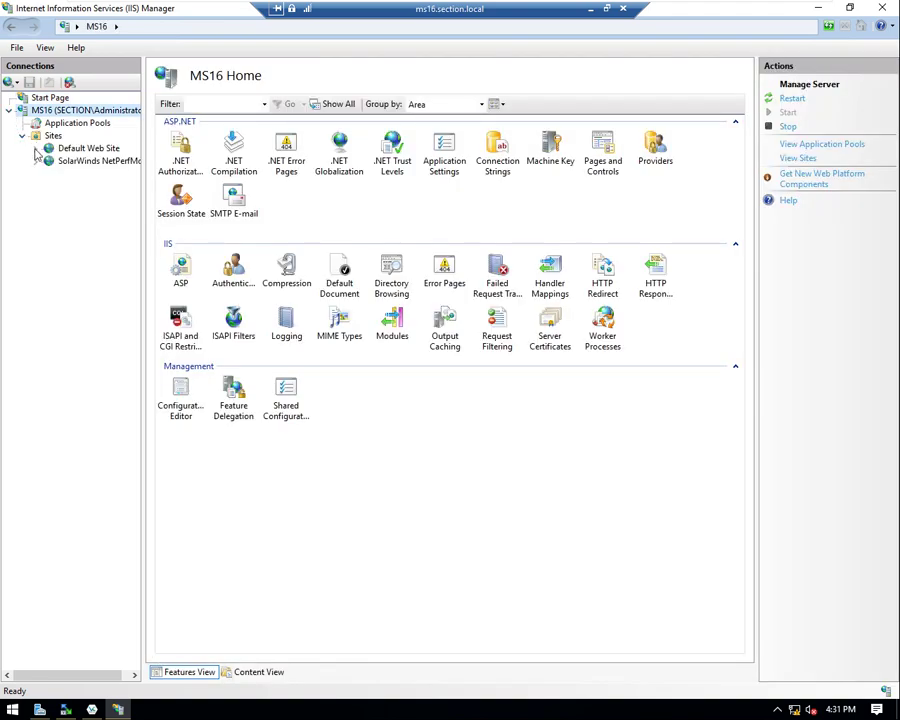
left_click(35, 148)
left_click(82, 186)
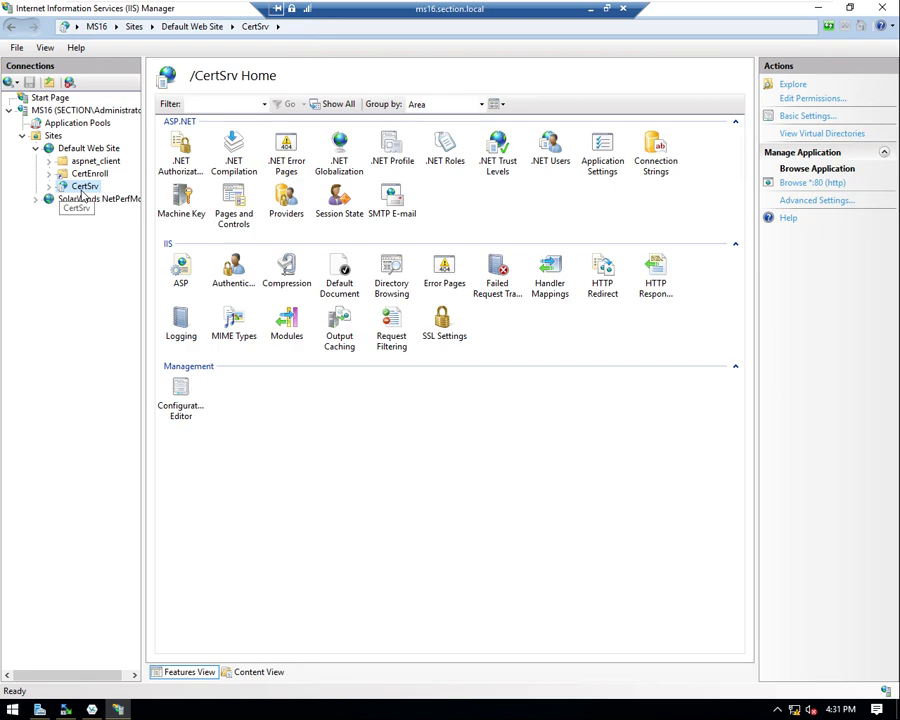
left_click(813, 186)
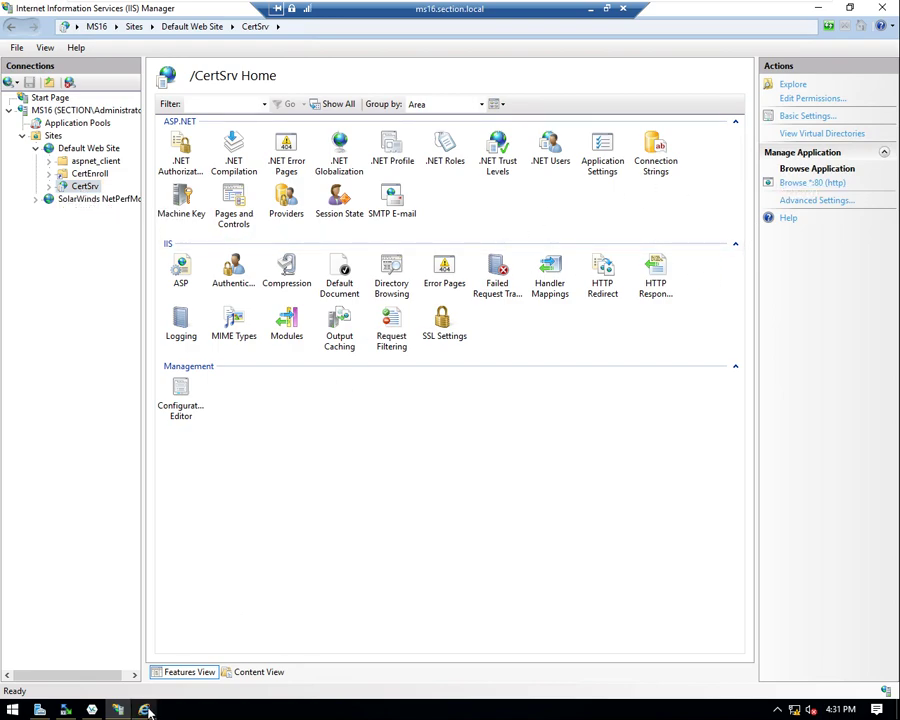
left_click(380, 362)
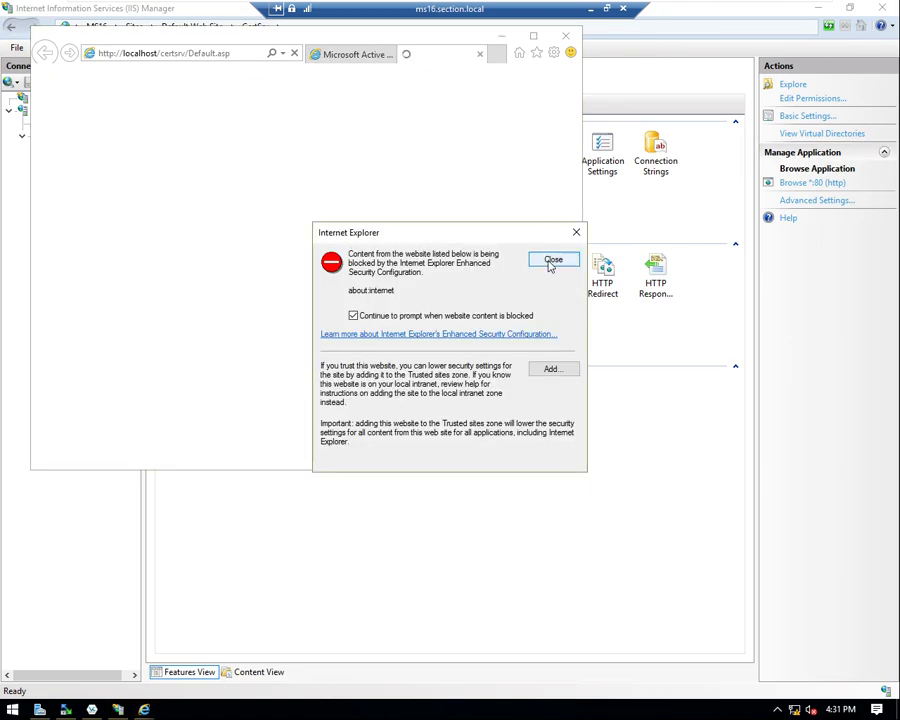
- Dismiss the security warning and error page, then open the advanced certificate request page
left_click(546, 258)
left_click(479, 54)
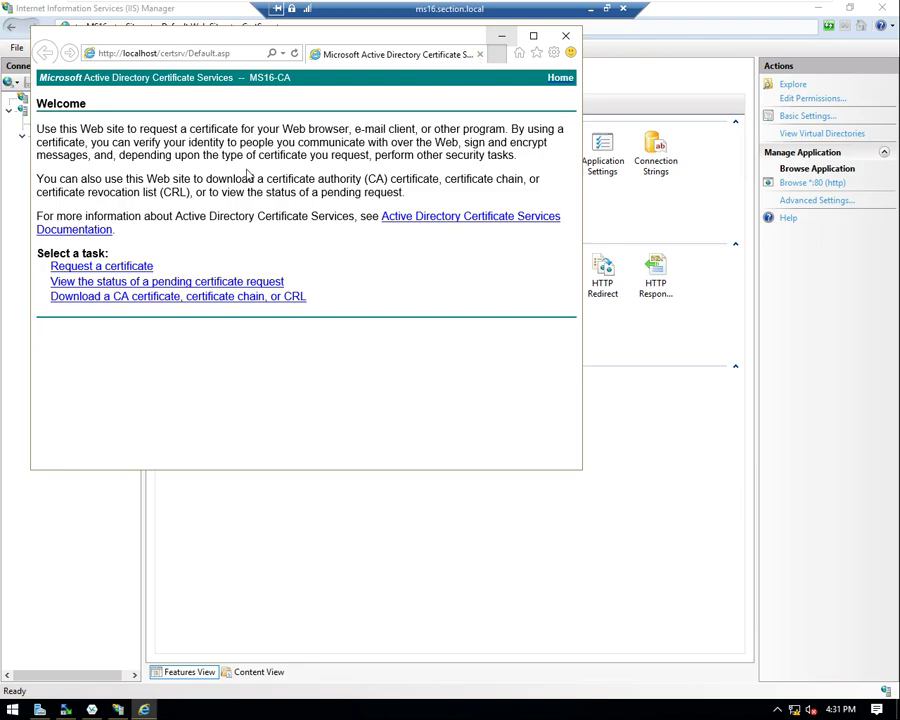
left_click(103, 267)
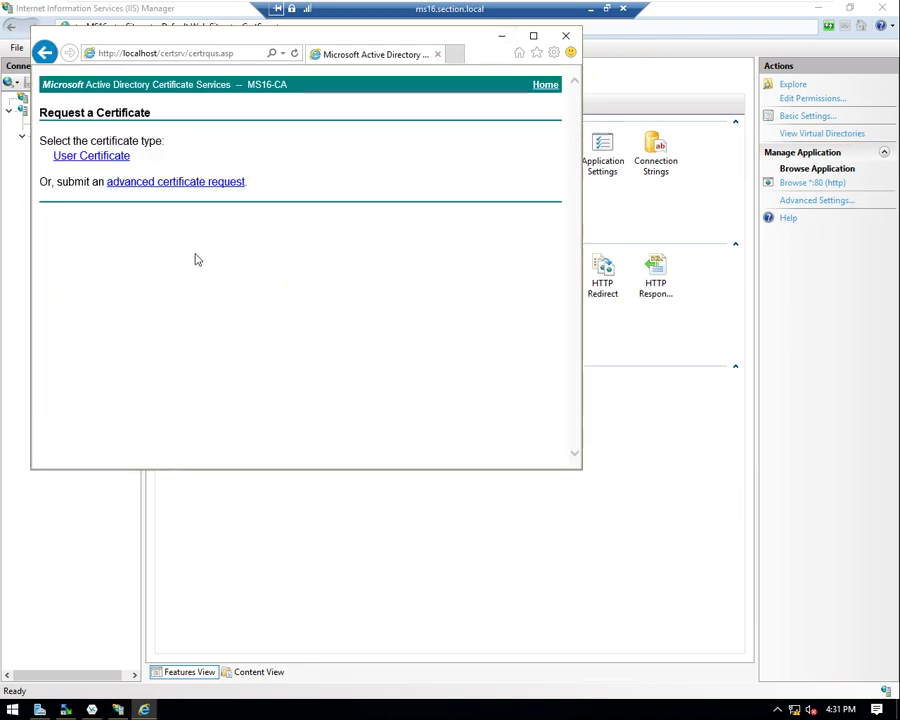
left_click(533, 36)
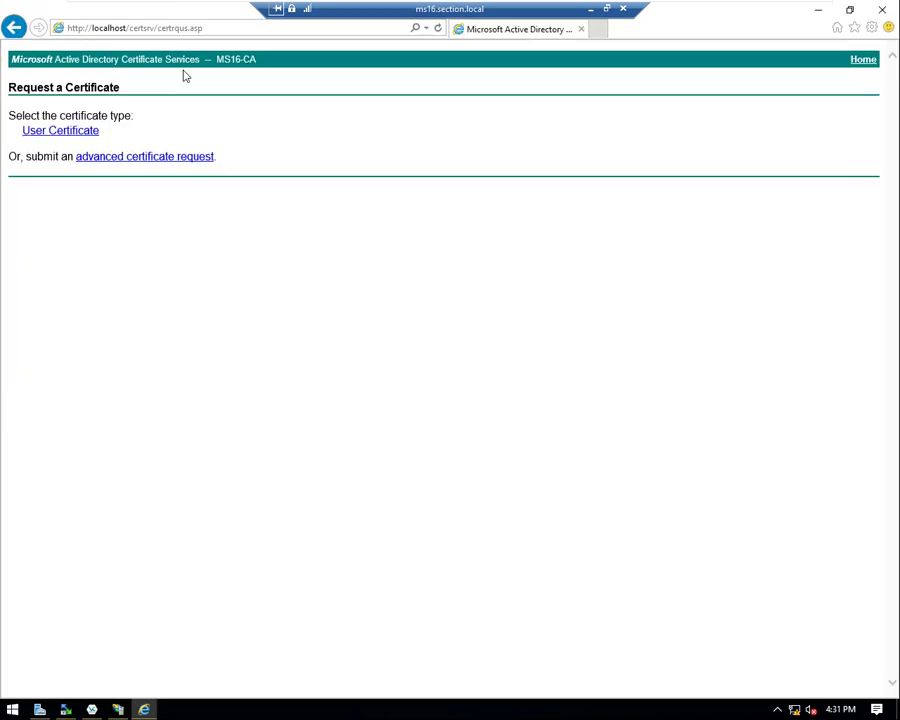
left_click(143, 157)
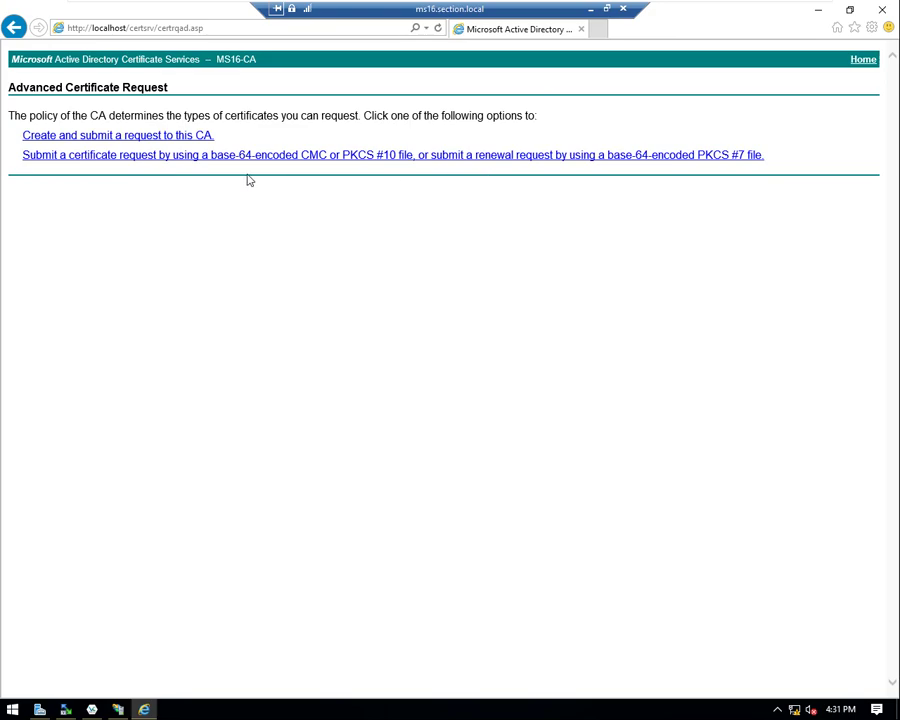
- Paste the CSR into Saved Request, pick the Web Server template, and submit it
left_click(78, 163)
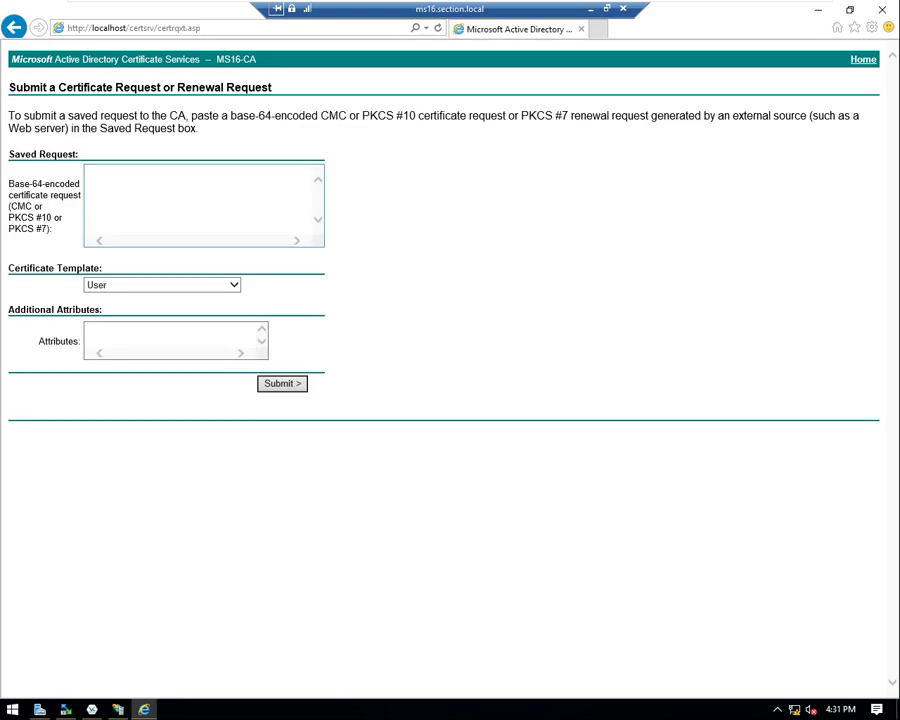
left_click(90, 172)
right_click(97, 175)
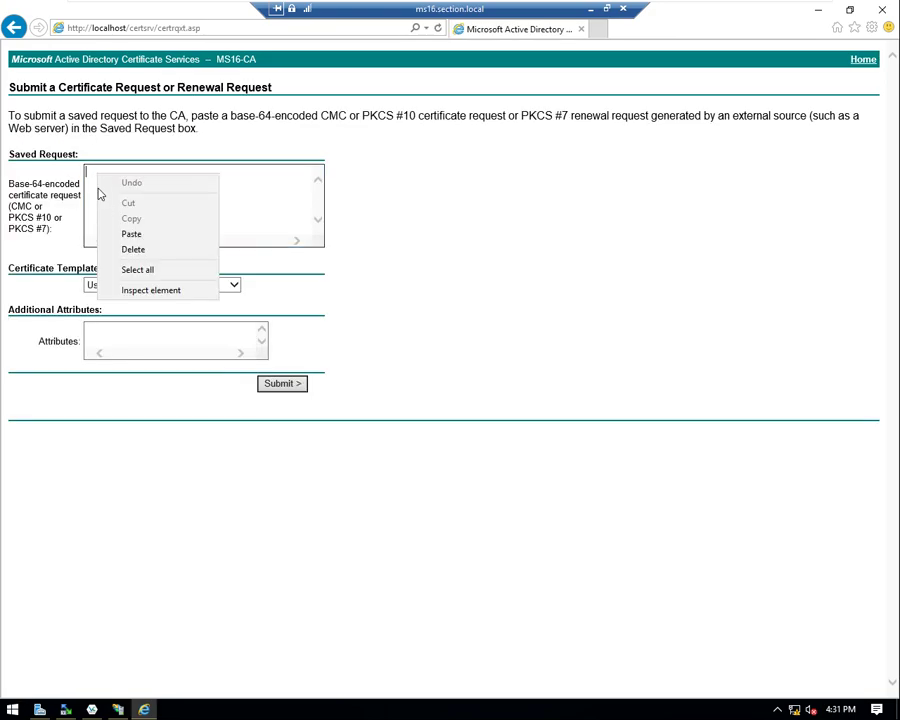
left_click(131, 234)
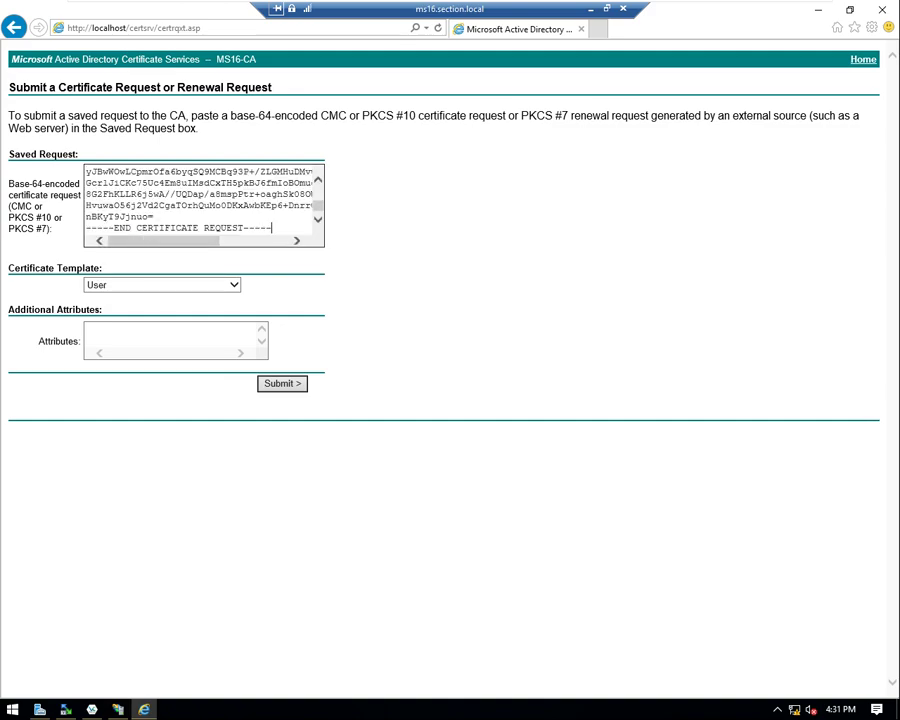
left_click(224, 285)
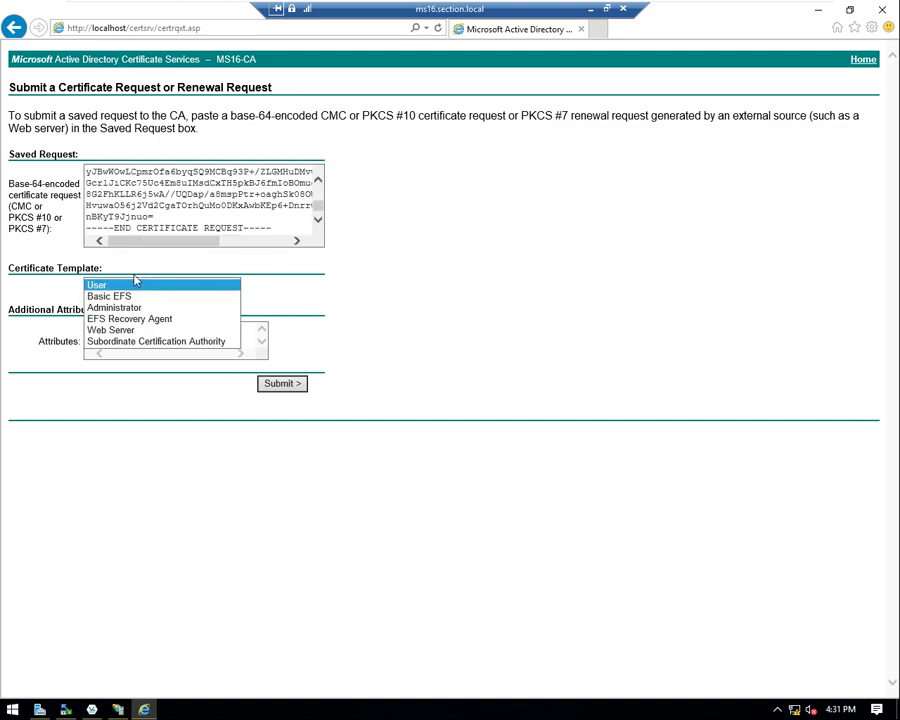
left_click(111, 330)
left_click(296, 389)
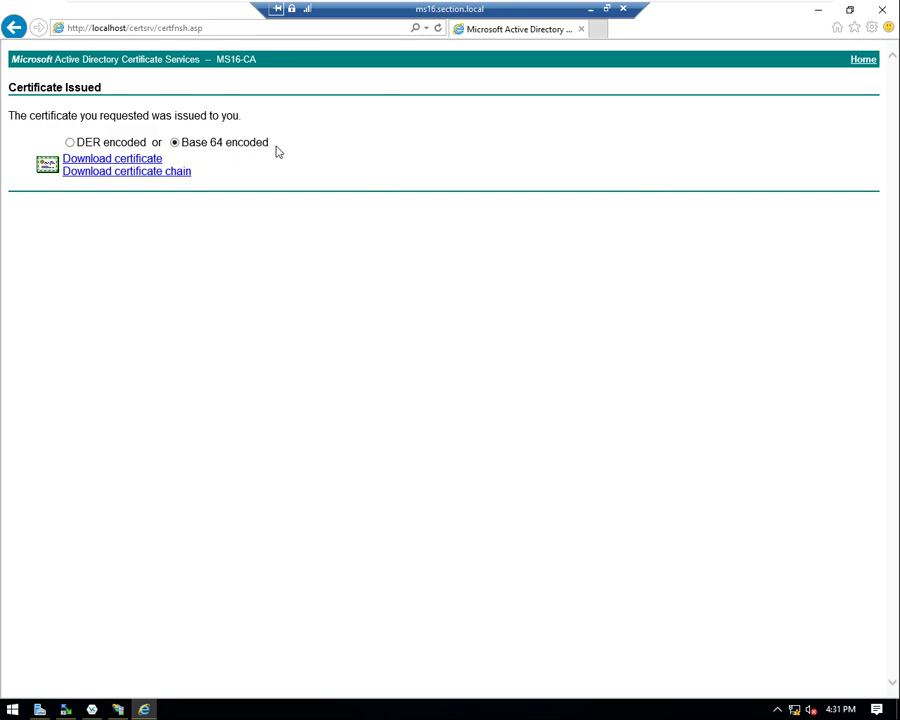
- Download the Base 64 certificate chain and save it as certnew.p7b
left_click(108, 174)
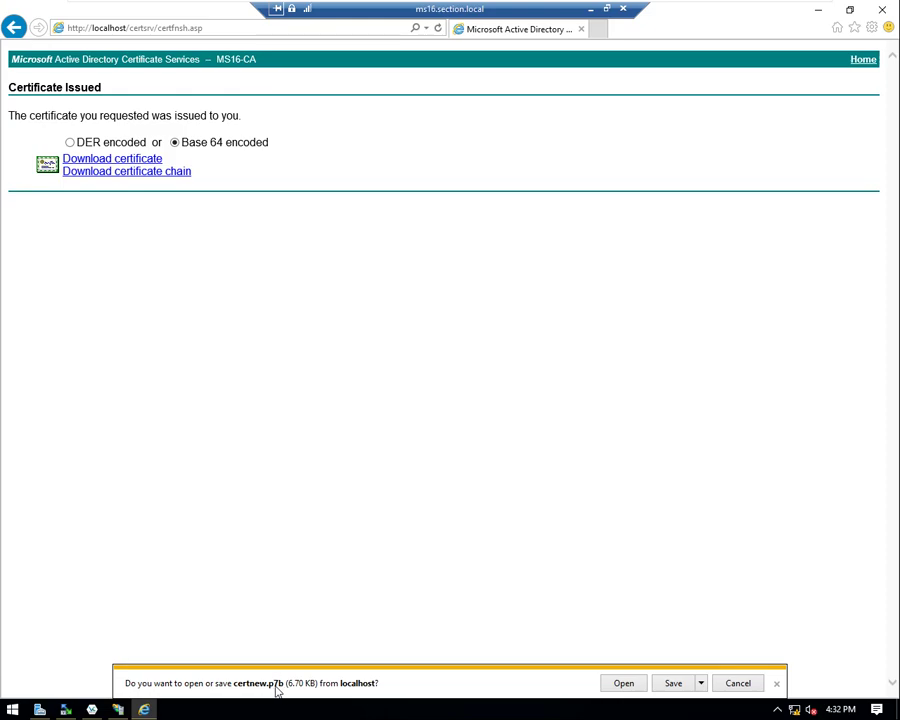
left_click(676, 684)
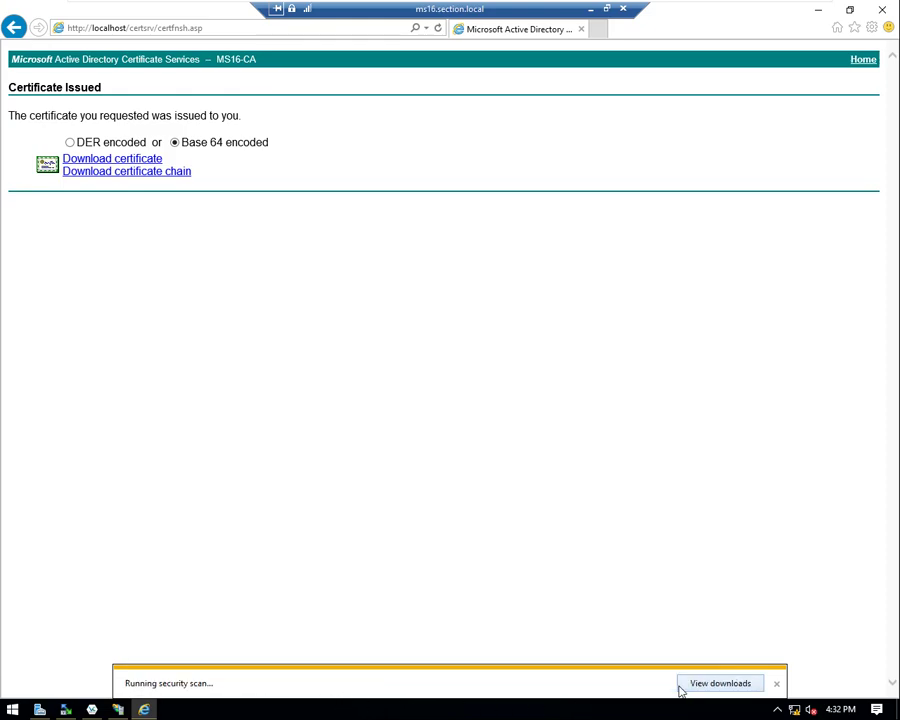
- In the Downloads folder, check certnew's properties to confirm it is a PKCS #7 .p7b file
left_click(651, 686)
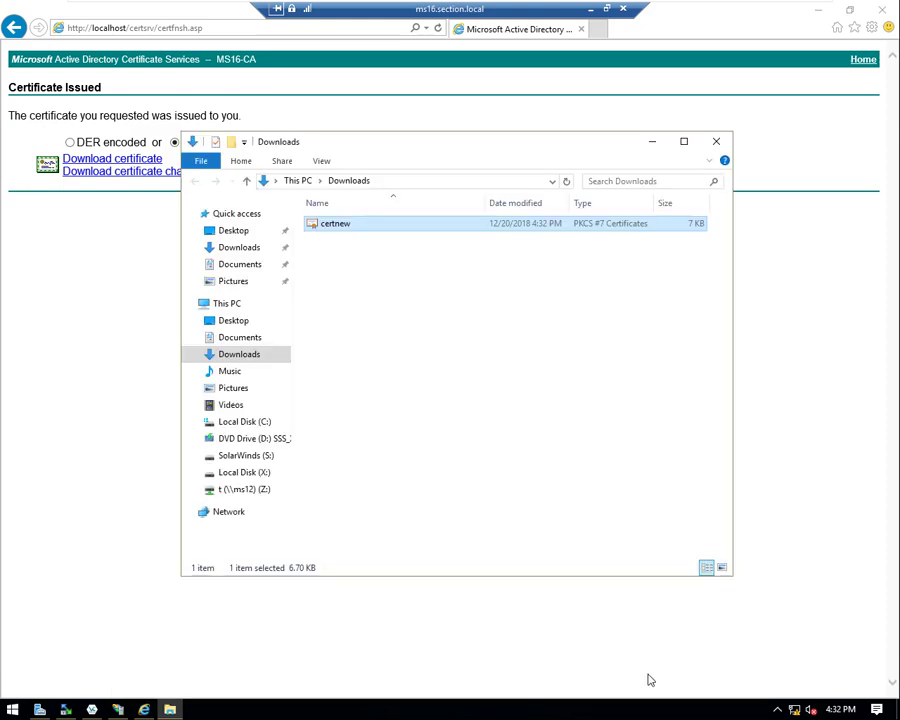
right_click(343, 232)
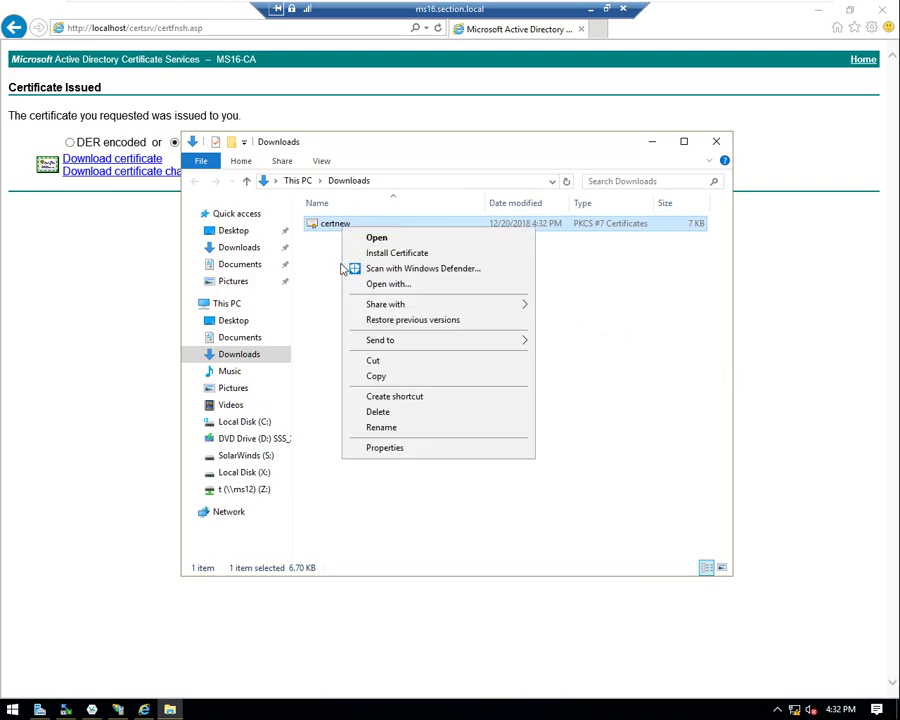
left_click(385, 450)
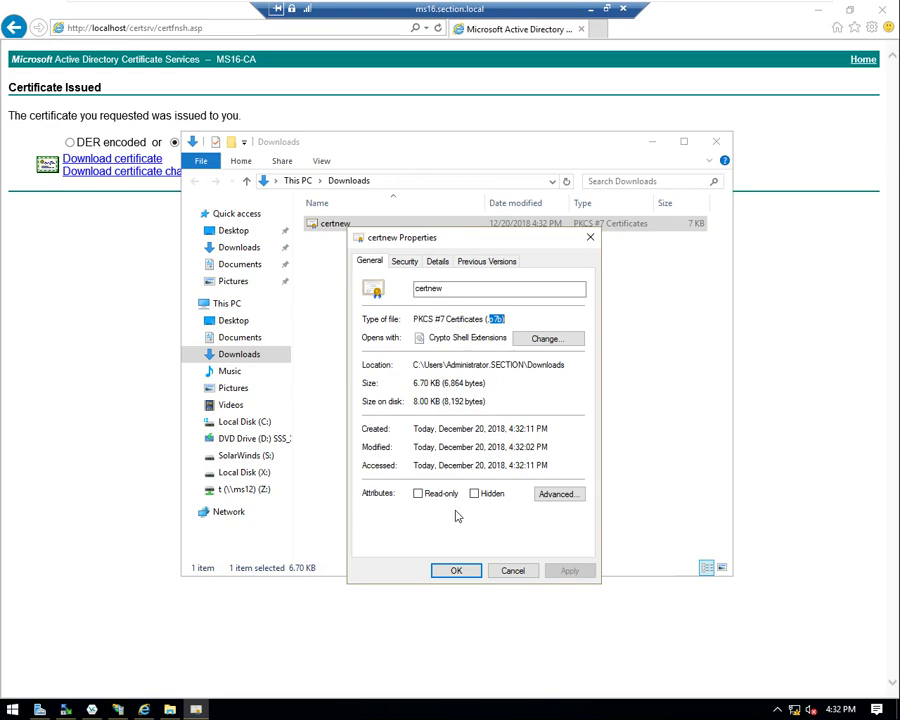
left_click(512, 571)
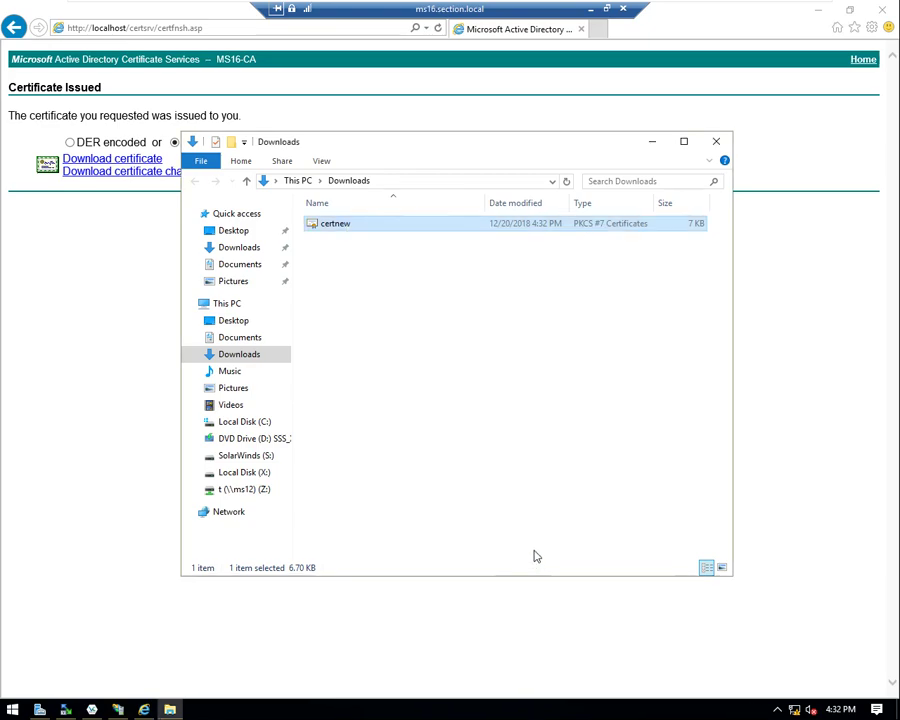
- Open certnew in certmgr, expand the CERTNEW.P7B store, and open the wlc.section.local certificate
double_click(330, 228)
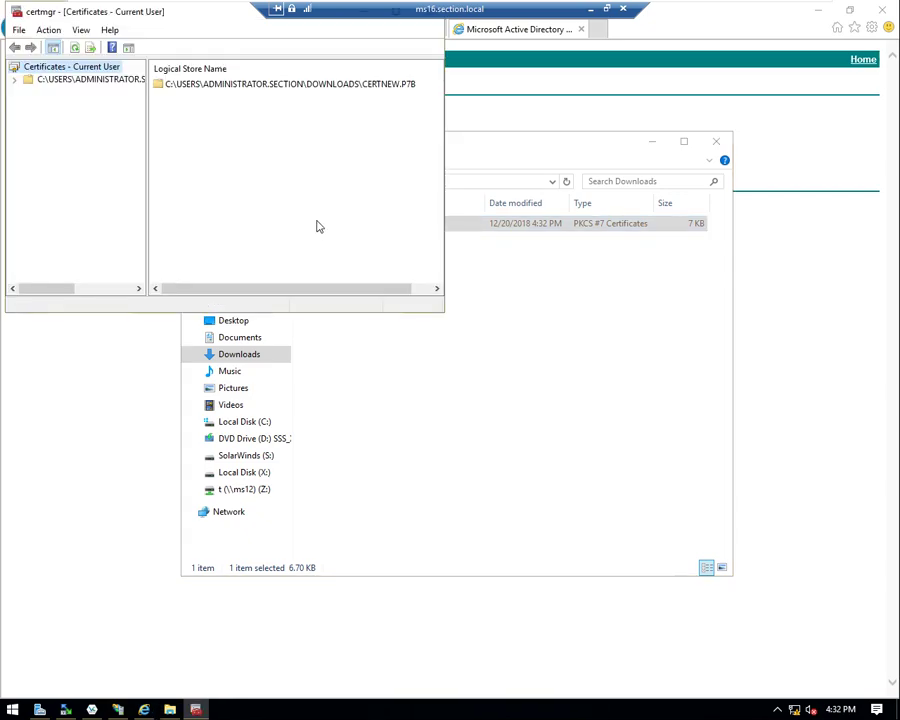
left_click(160, 86)
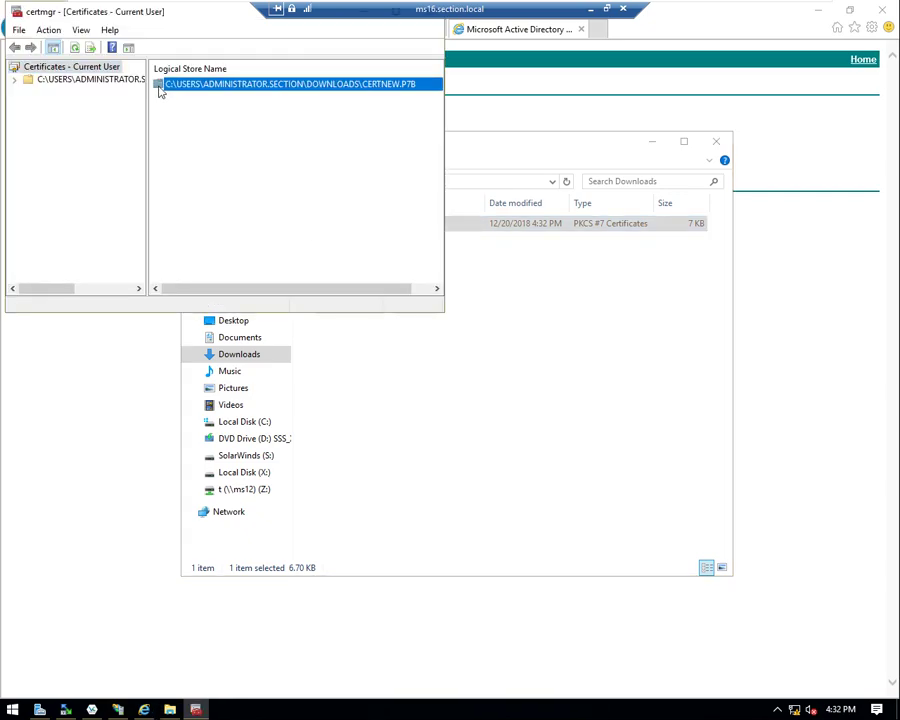
double_click(160, 88)
double_click(161, 88)
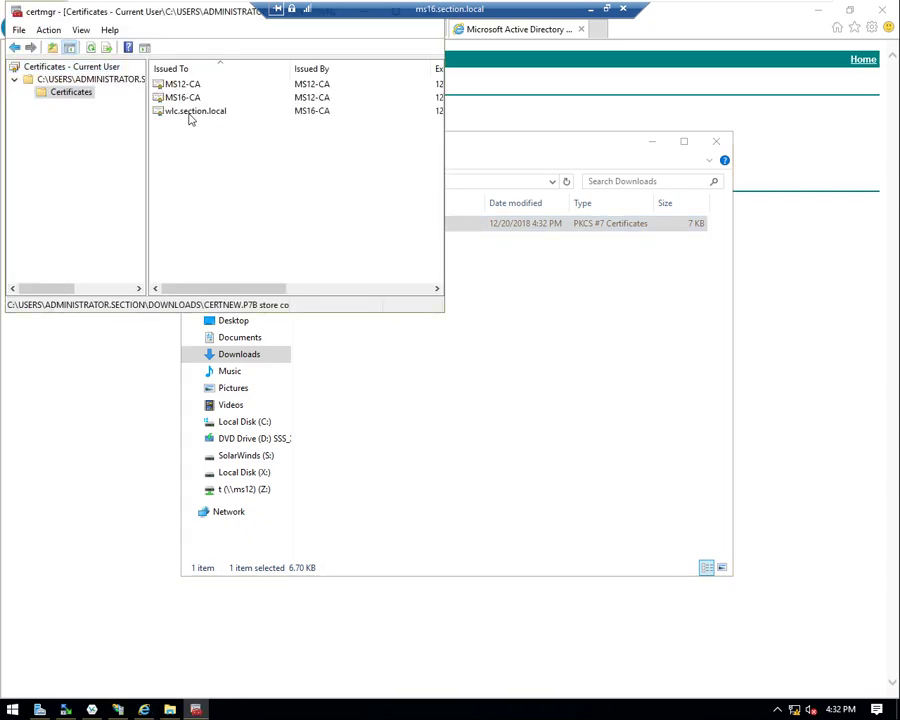
left_click(190, 113)
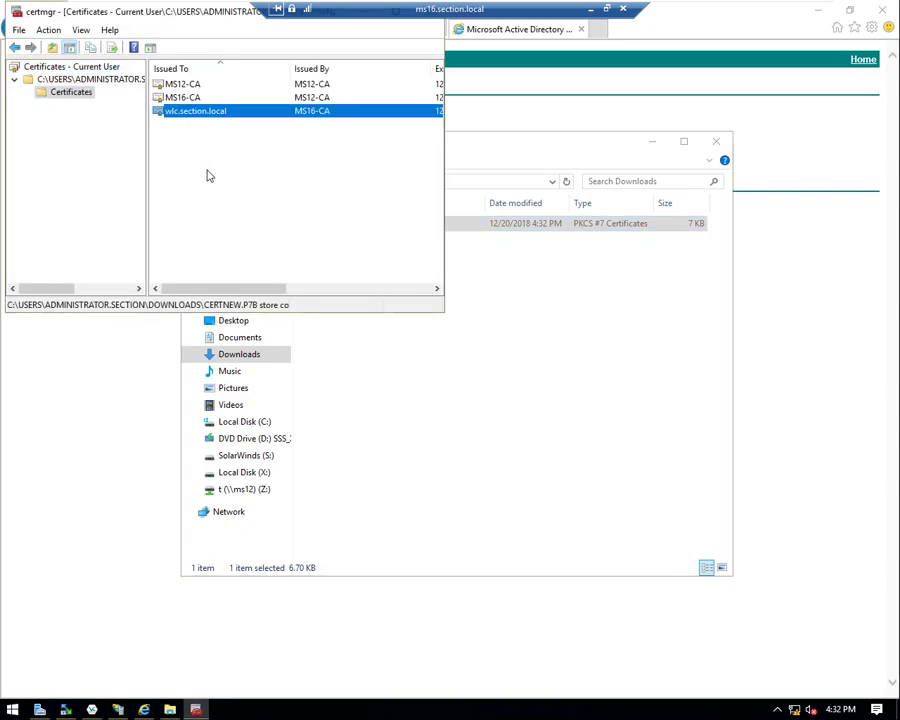
double_click(193, 114)
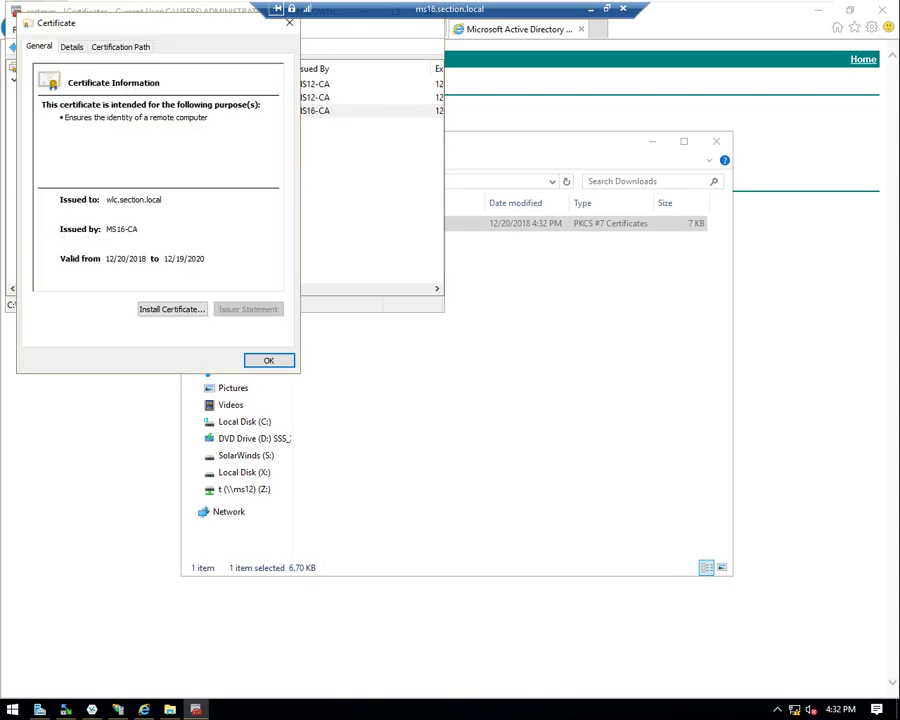
- Review the Subject fields: wlc.section.local, NE, XYZ, PCB and US
left_click(80, 50)
left_click(68, 196)
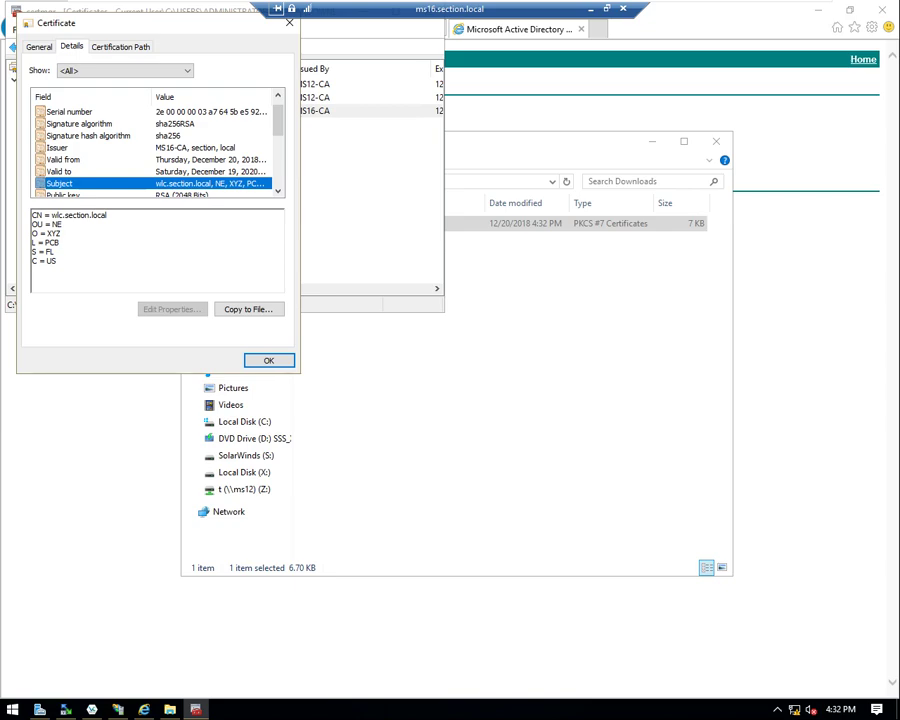
double_click(79, 215)
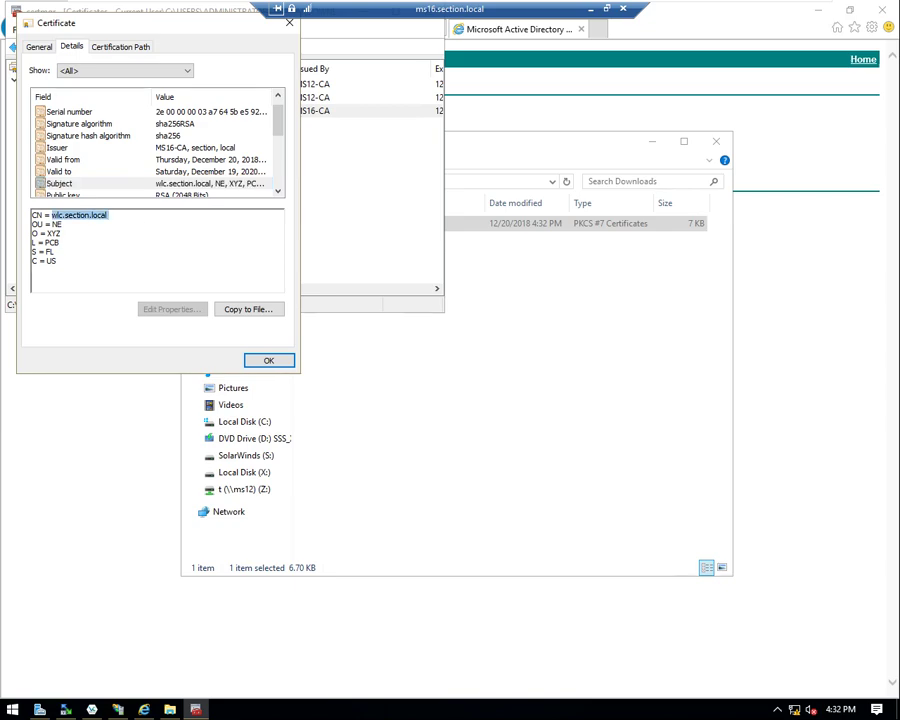
double_click(57, 224)
double_click(53, 233)
double_click(50, 242)
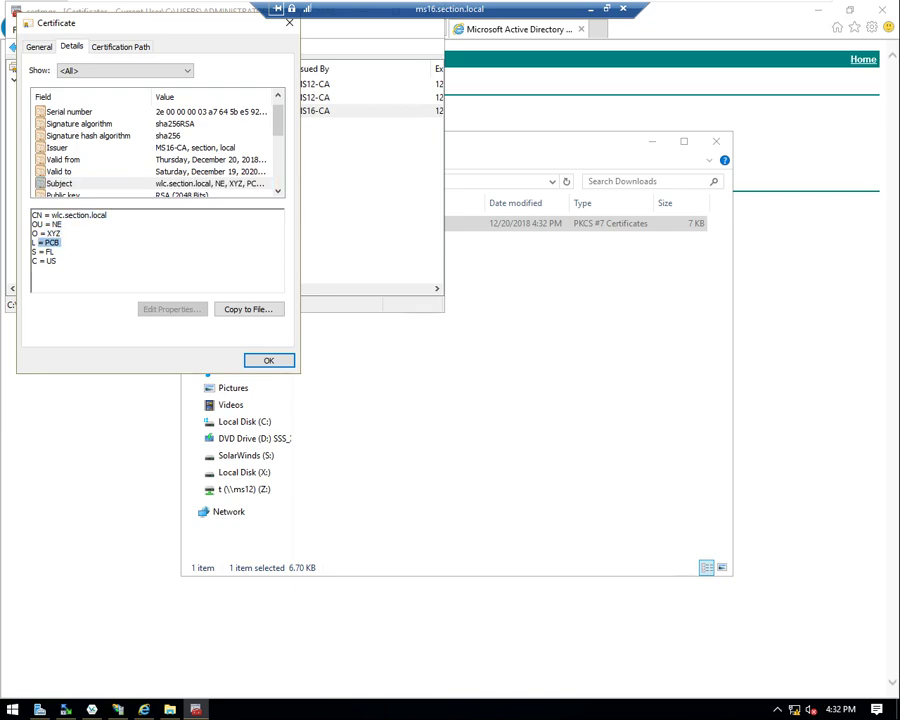
double_click(51, 260)
left_click(268, 360)
- Check the MS16-CA and MS12-CA certificates in the chain
left_click(182, 98)
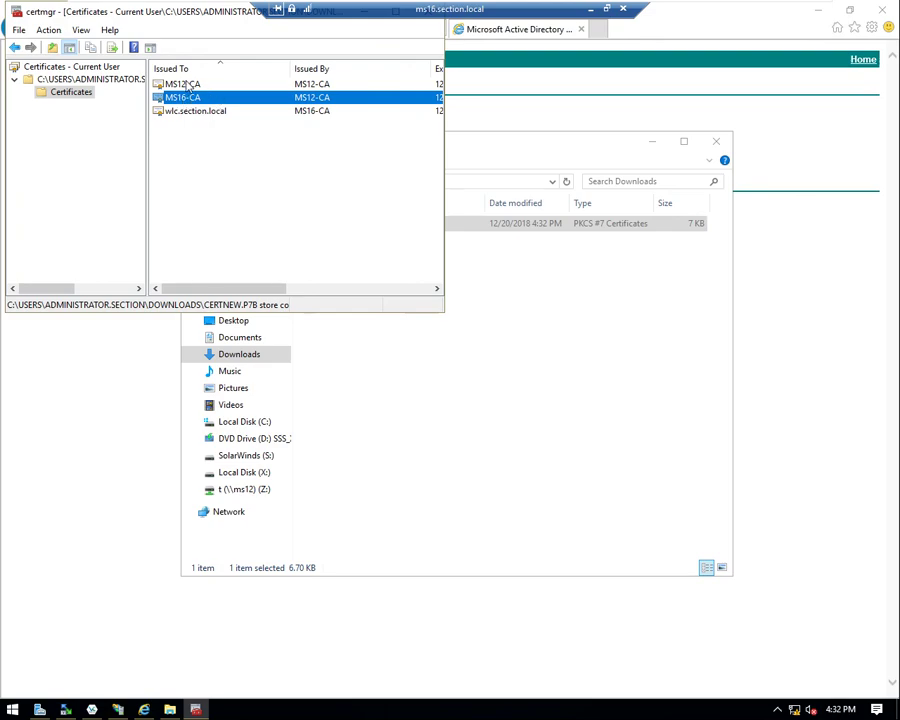
left_click(187, 86)
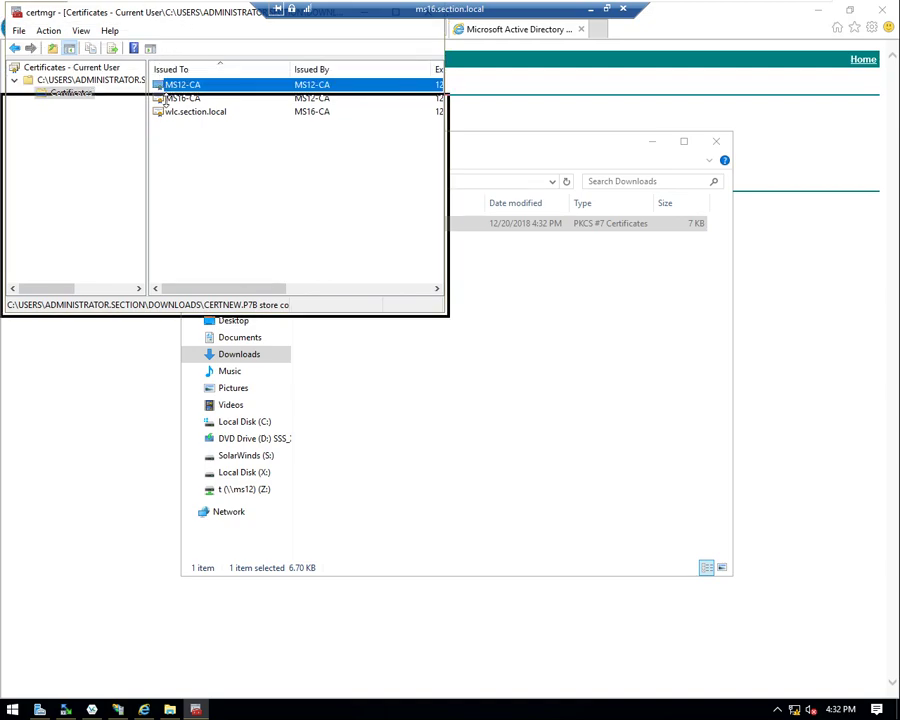
left_click_drag(150, 14, 150, 110)
left_click(427, 110)
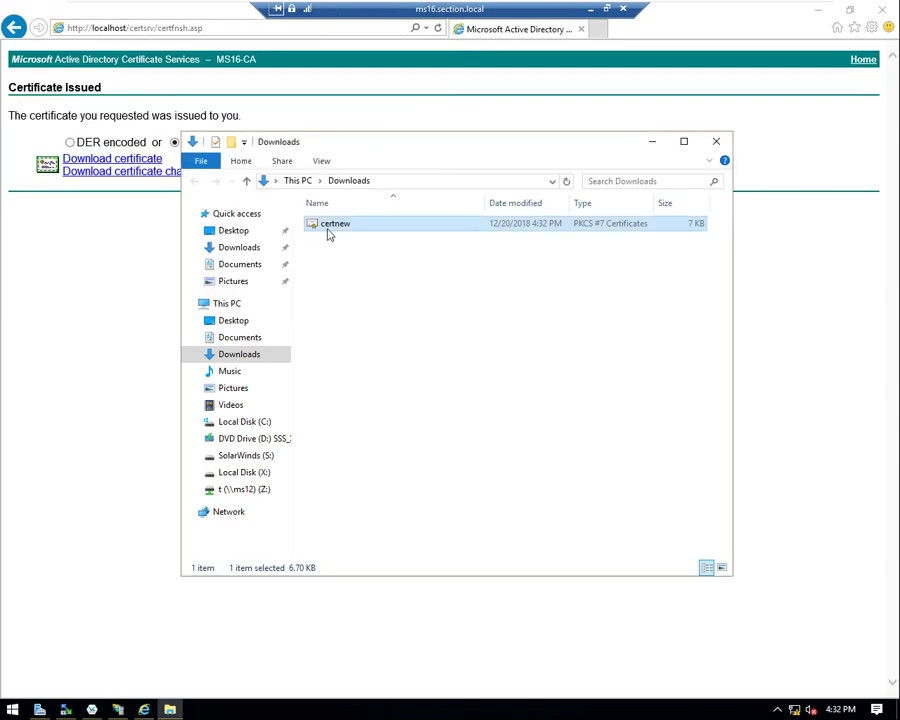
right_click(333, 229)
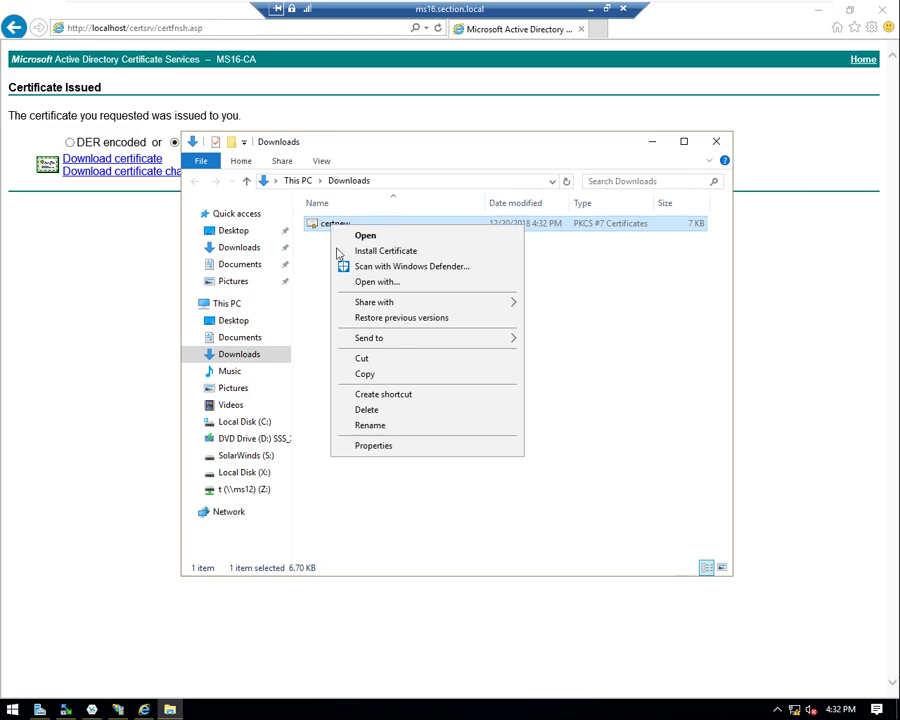
left_click(386, 283)
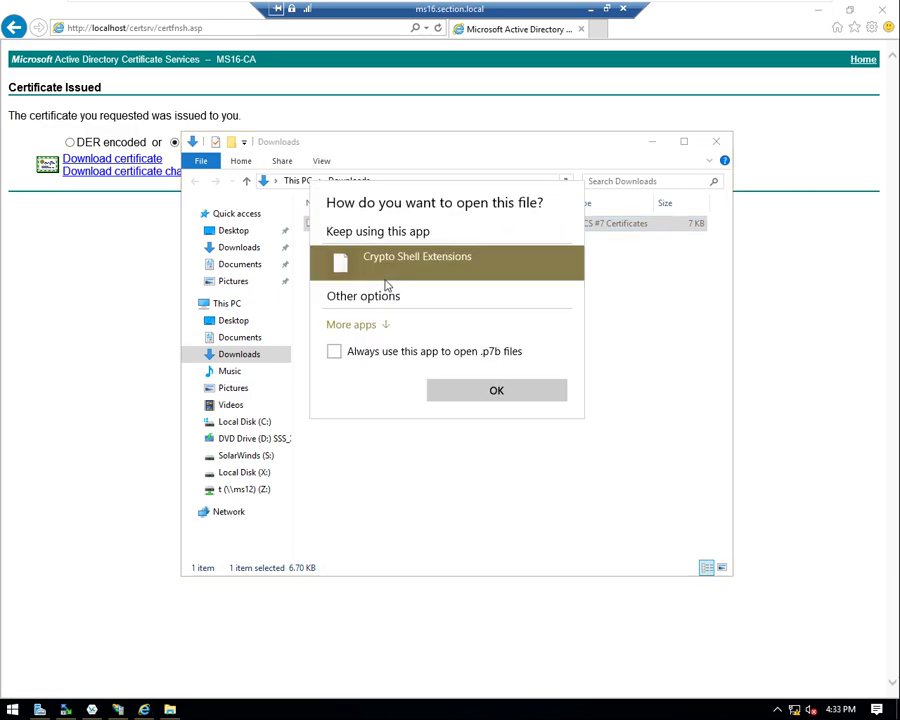
left_click(356, 379)
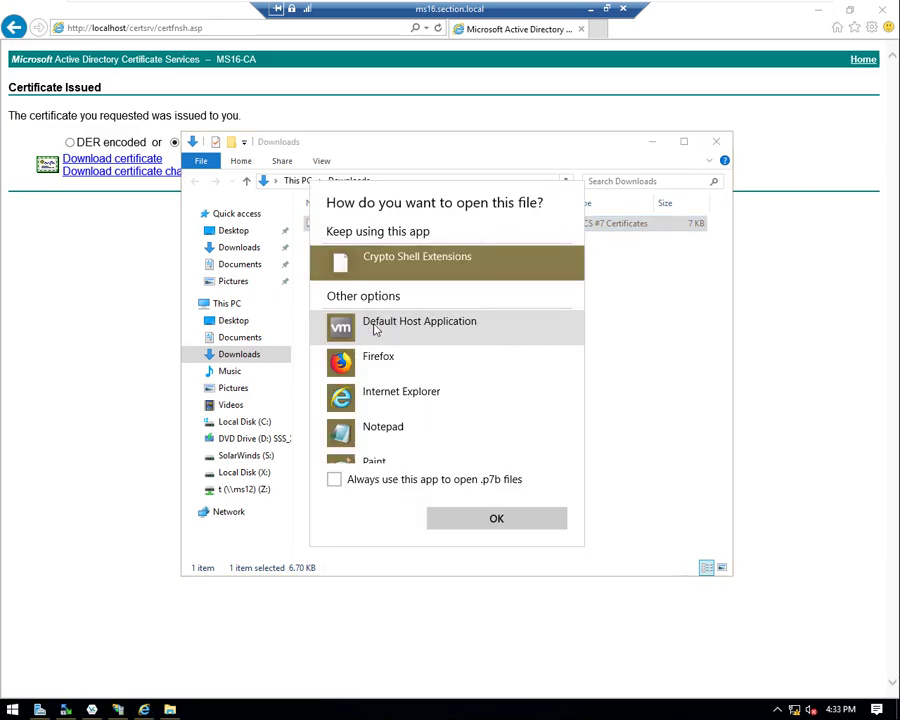
left_click(363, 440)
left_click(489, 521)
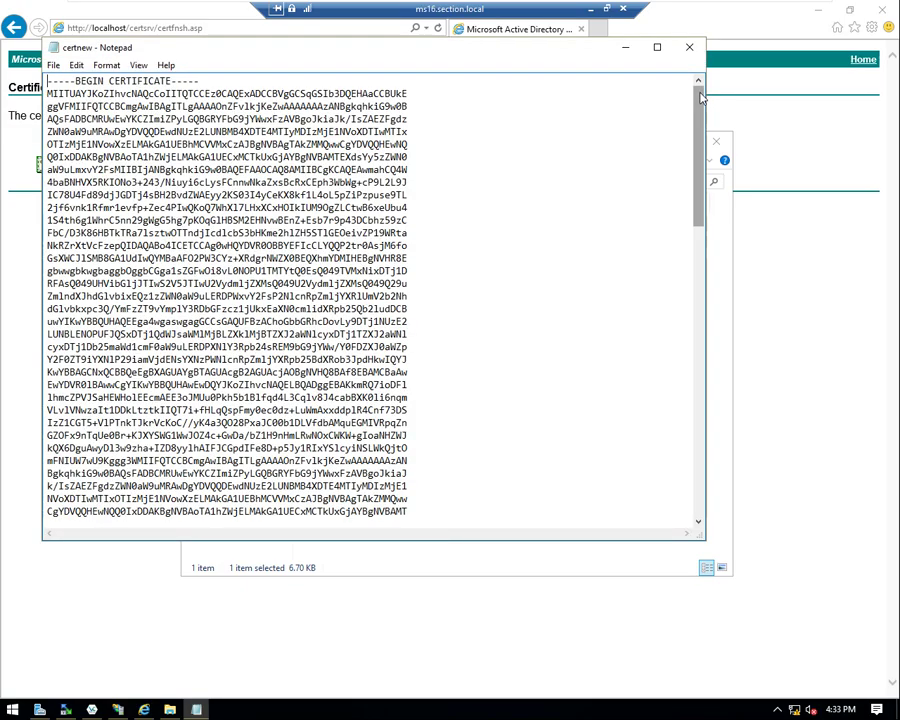
scroll(697, 220, "down", 3)
left_click_drag(697, 220, 692, 455)
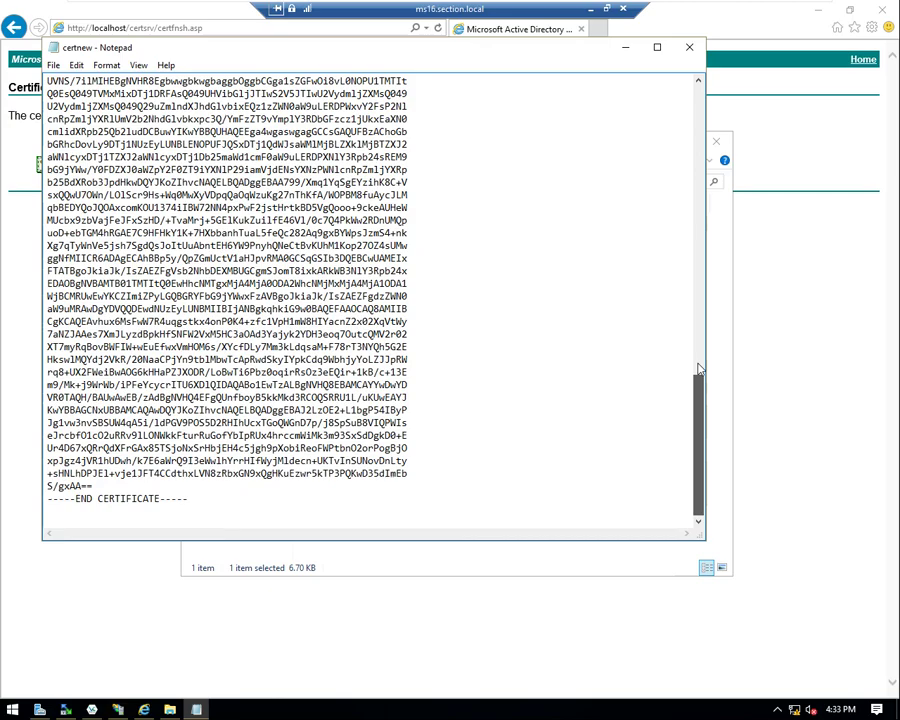
left_click_drag(700, 370, 697, 85)
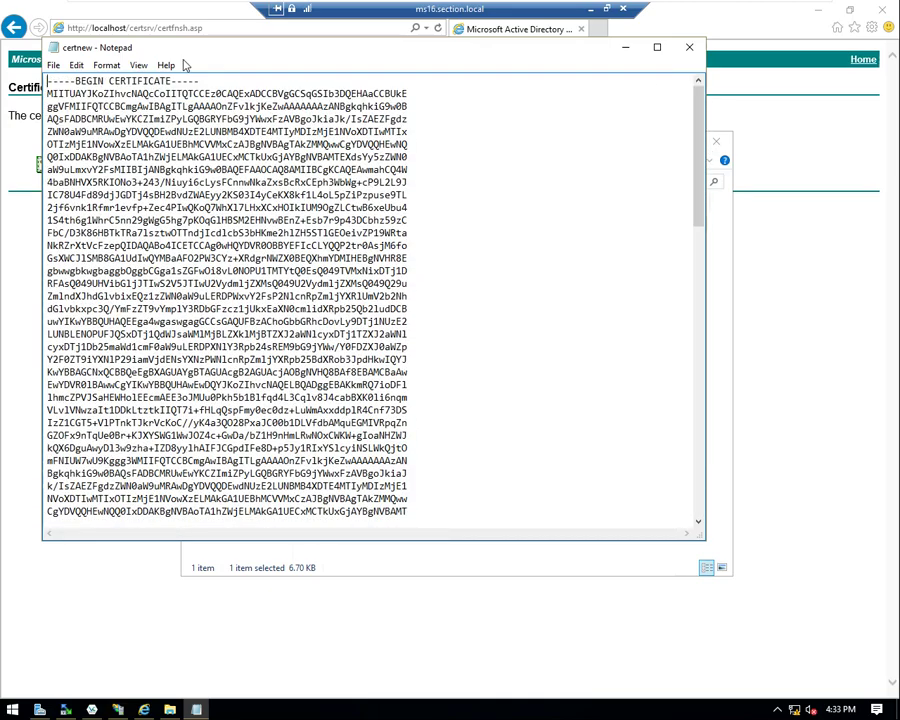
left_click_drag(53, 80, 87, 80)
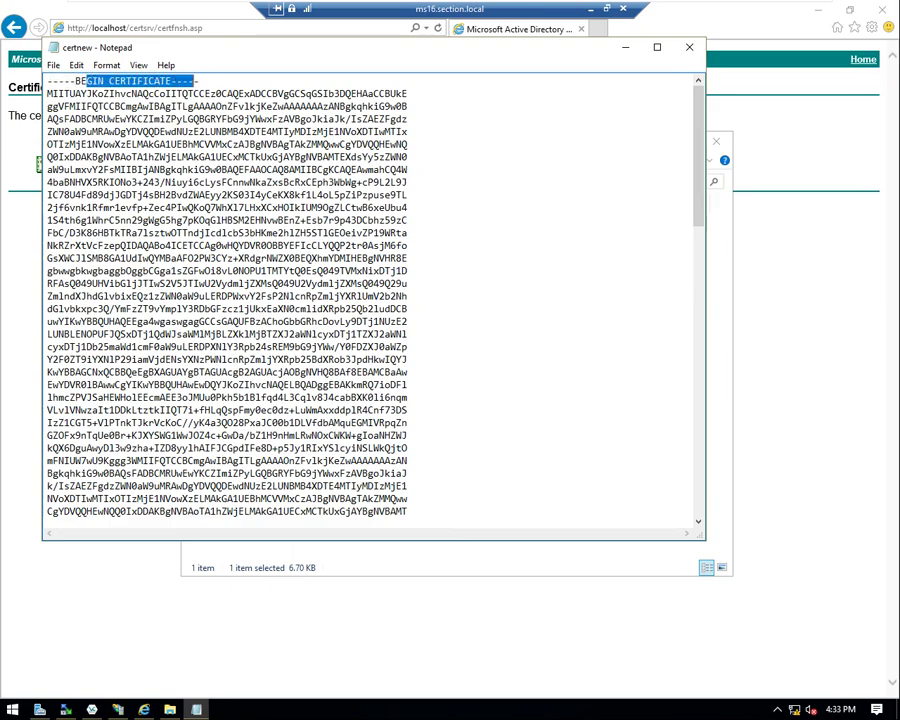
scroll(370, 300, "down", 20)
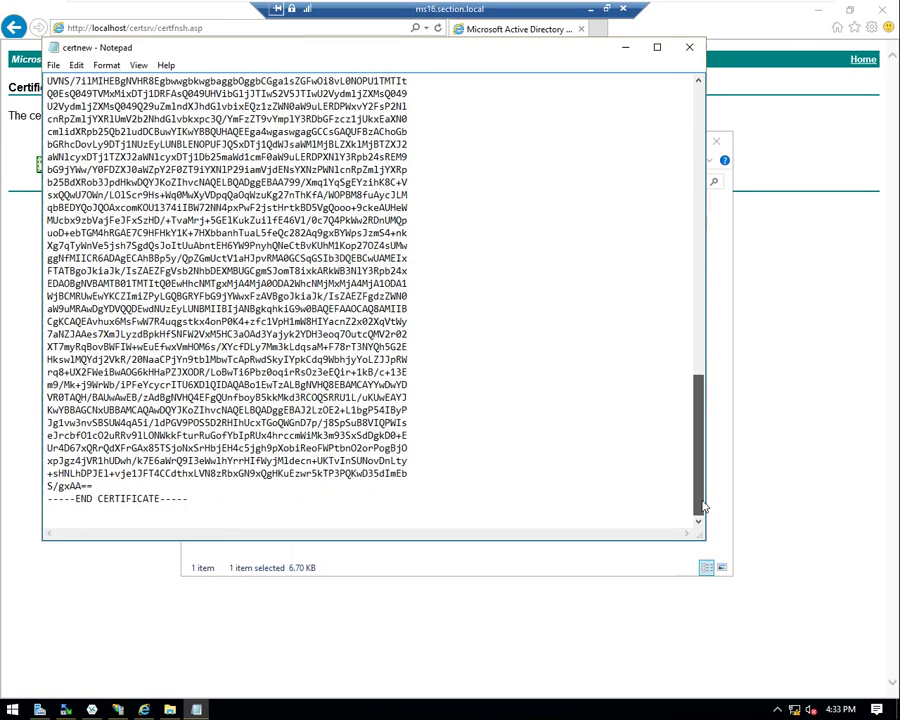
left_click_drag(63, 498, 188, 498)
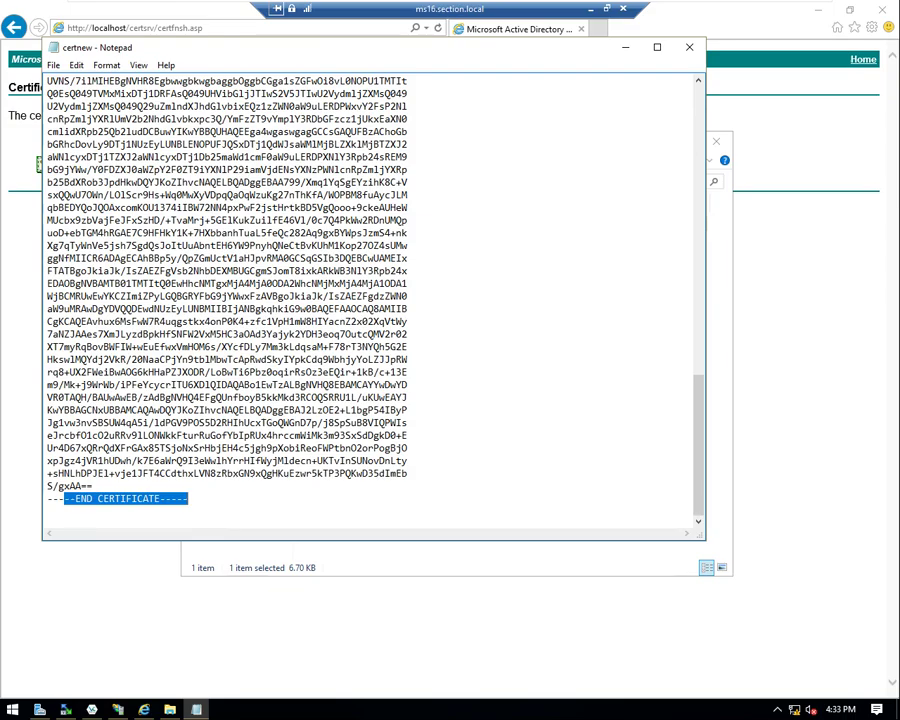
scroll(370, 300, "up", 15)
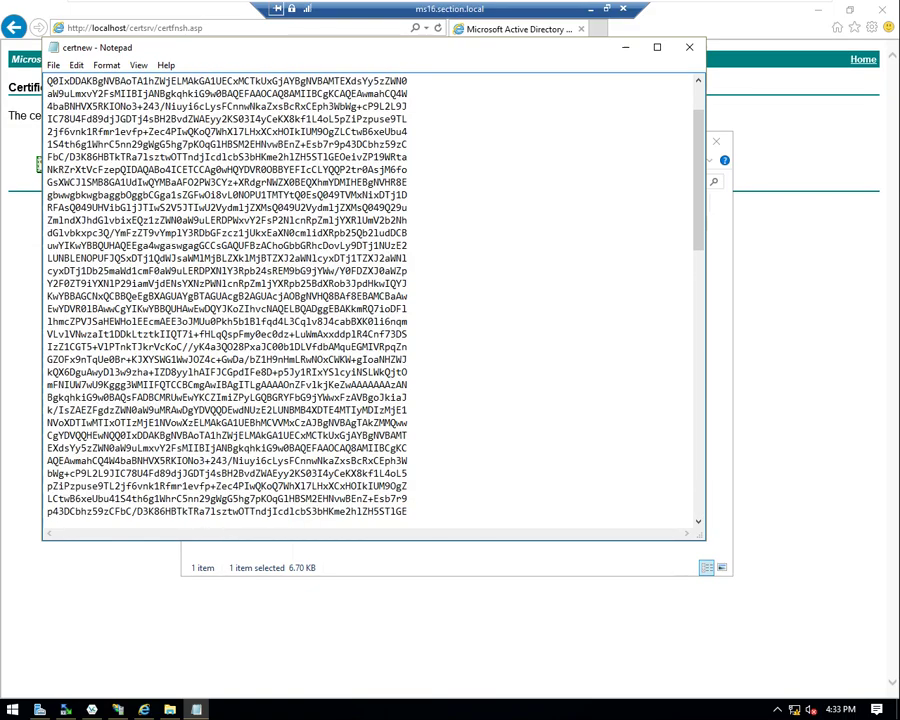
scroll(370, 300, "up", 2)
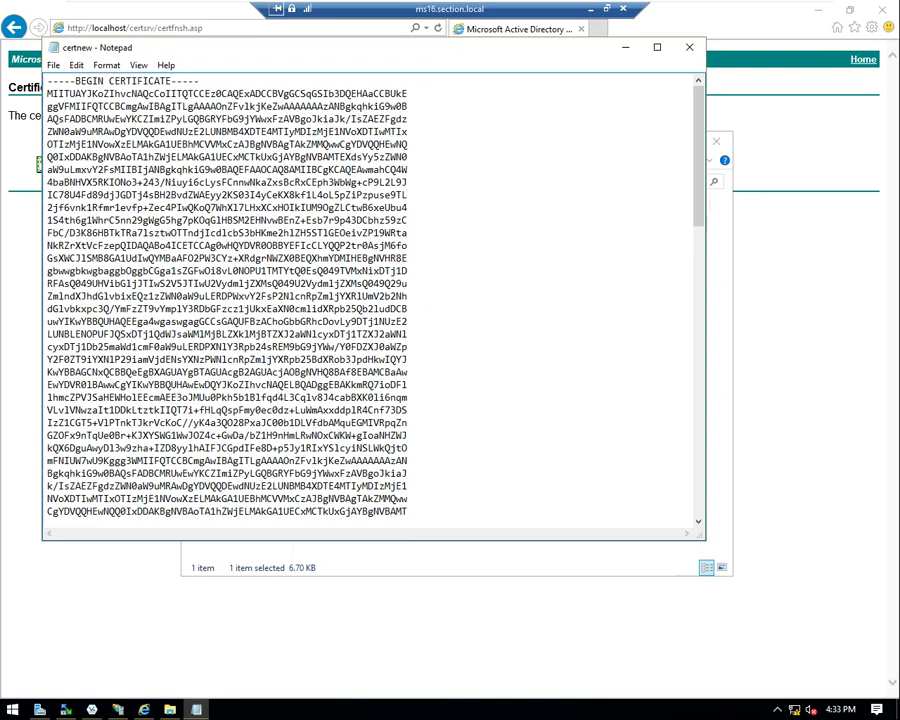
left_click_drag(74, 80, 194, 81)
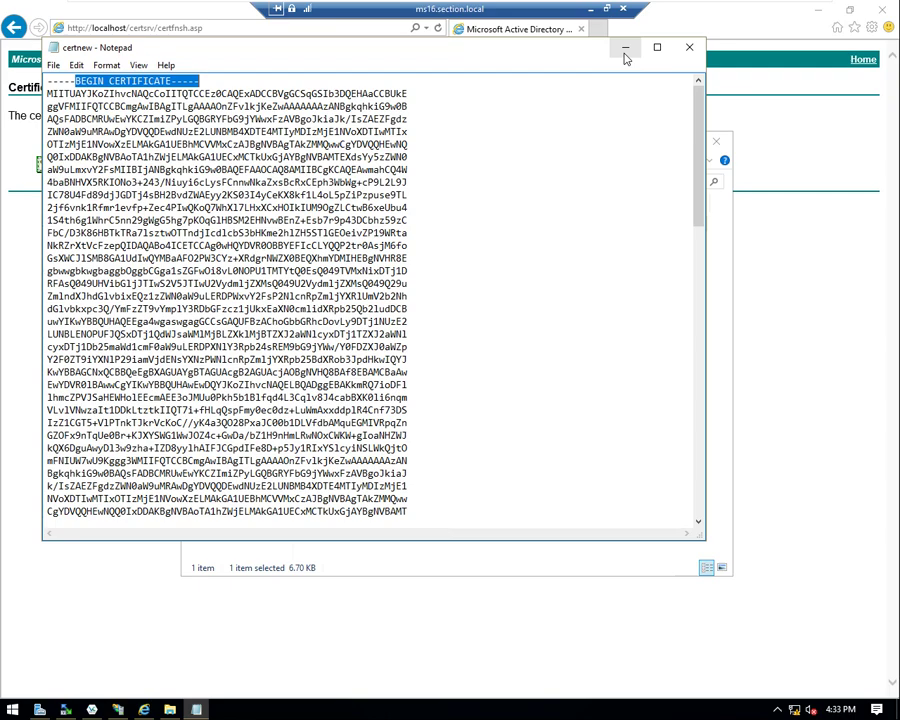
- Close the certificate text file and rename certnew to wlc
left_click(689, 47)
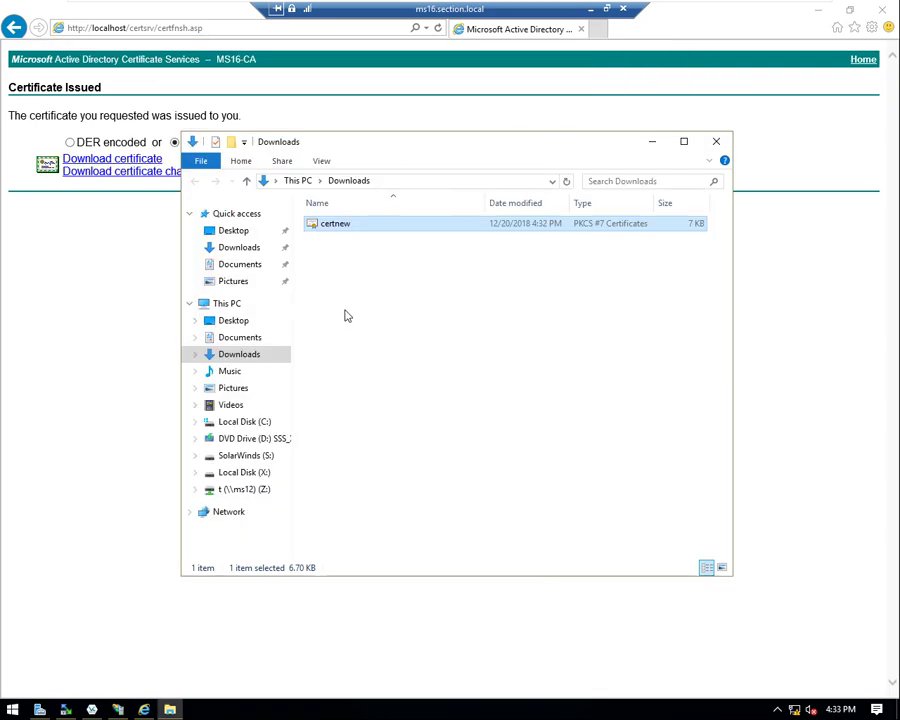
right_click(341, 230)
left_click(376, 429)
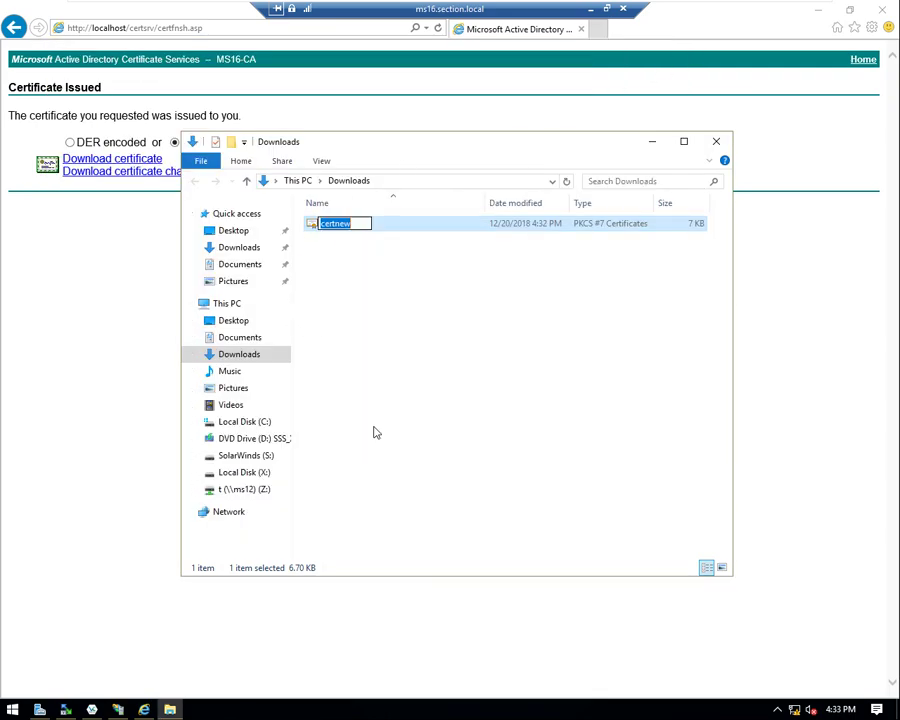
type("wi")
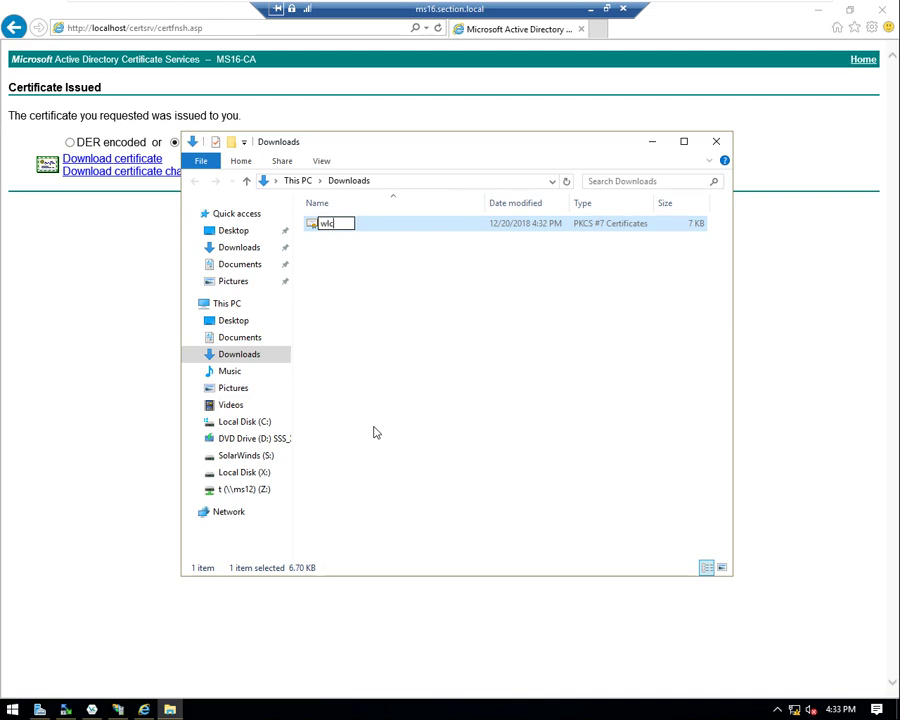
key("Return")
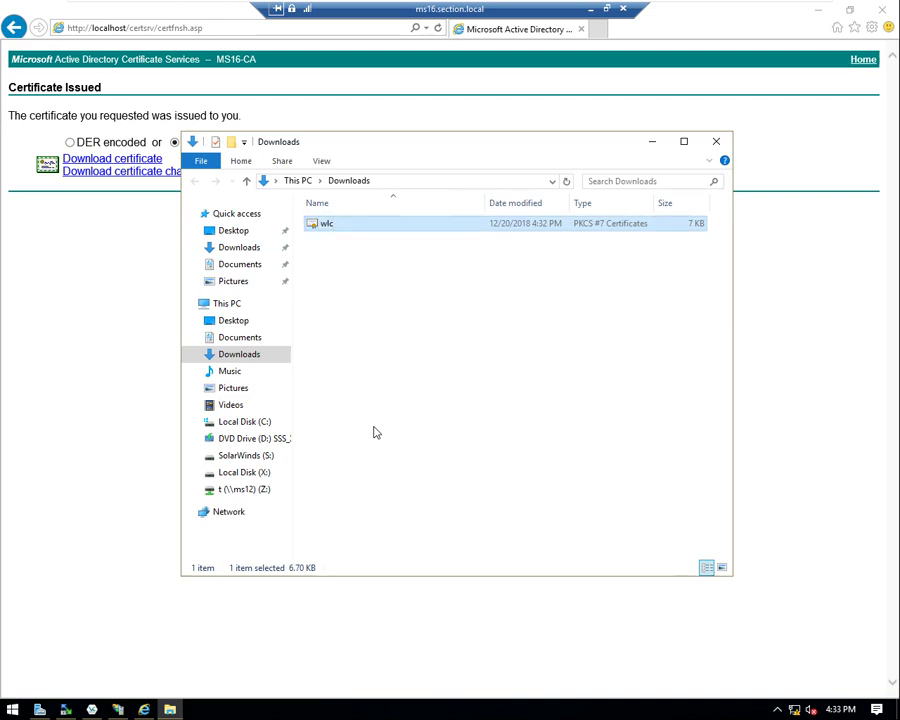
left_click(12, 709)
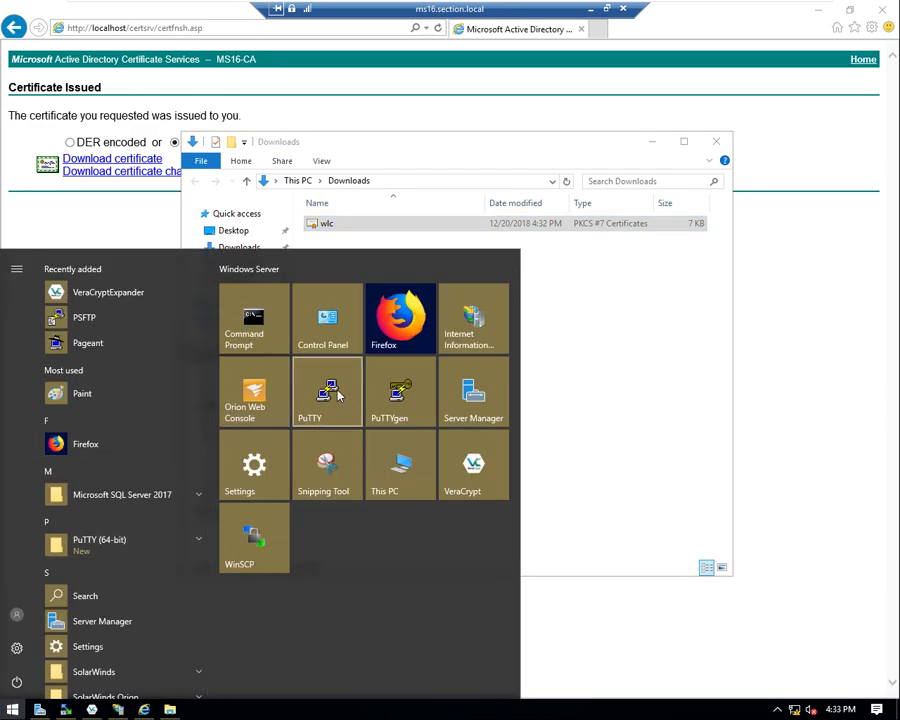
- Launch PuTTY and connect using the saved kali session
left_click(338, 396)
left_click(414, 381)
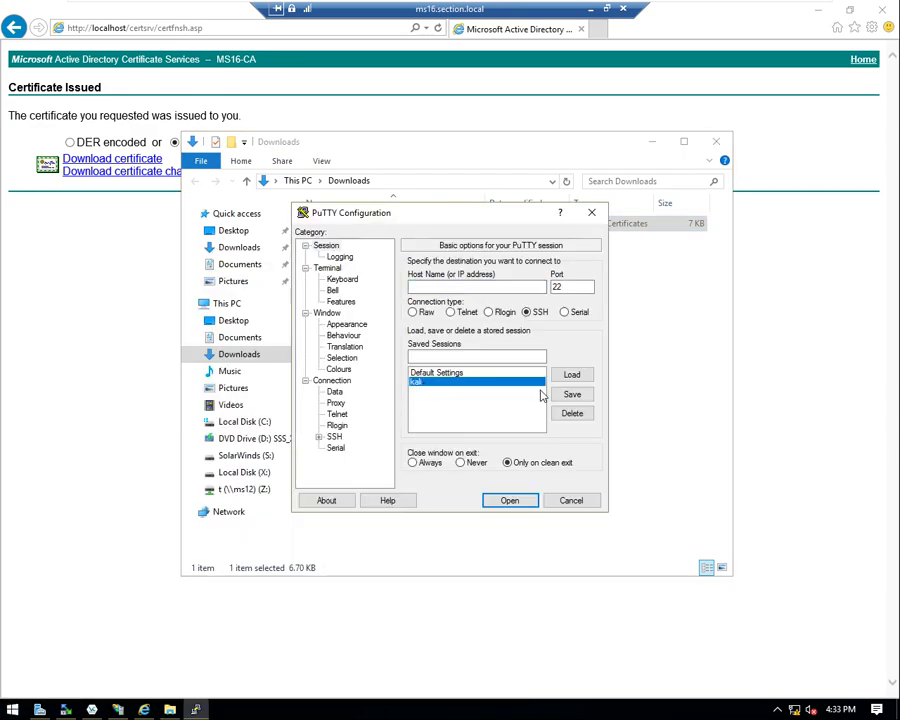
left_click(572, 374)
left_click(511, 501)
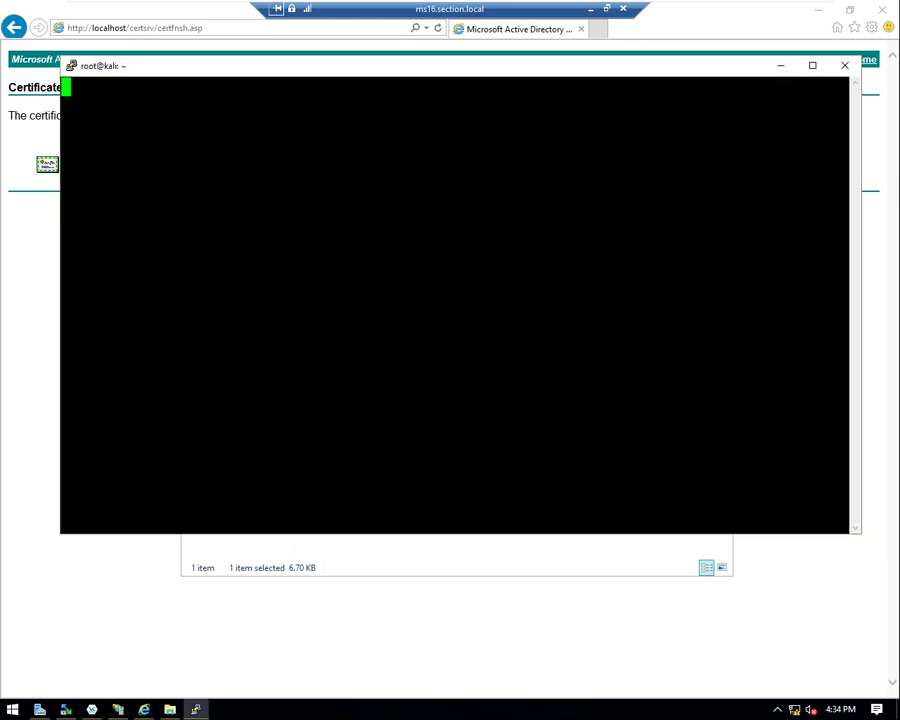
- Clear the terminal, create the ca directory and change into it
type("clear")
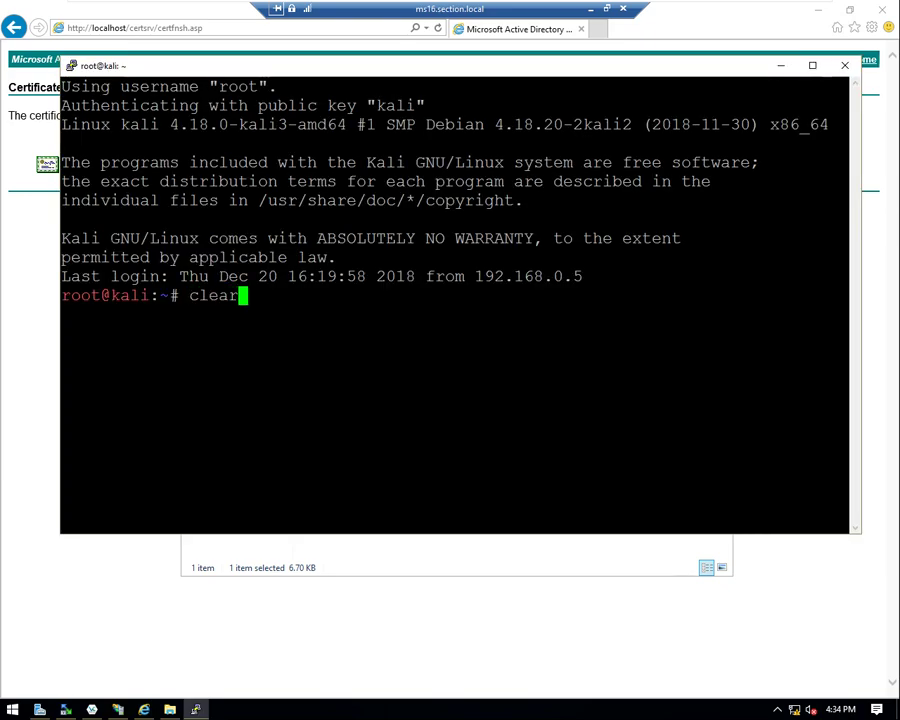
key("Return")
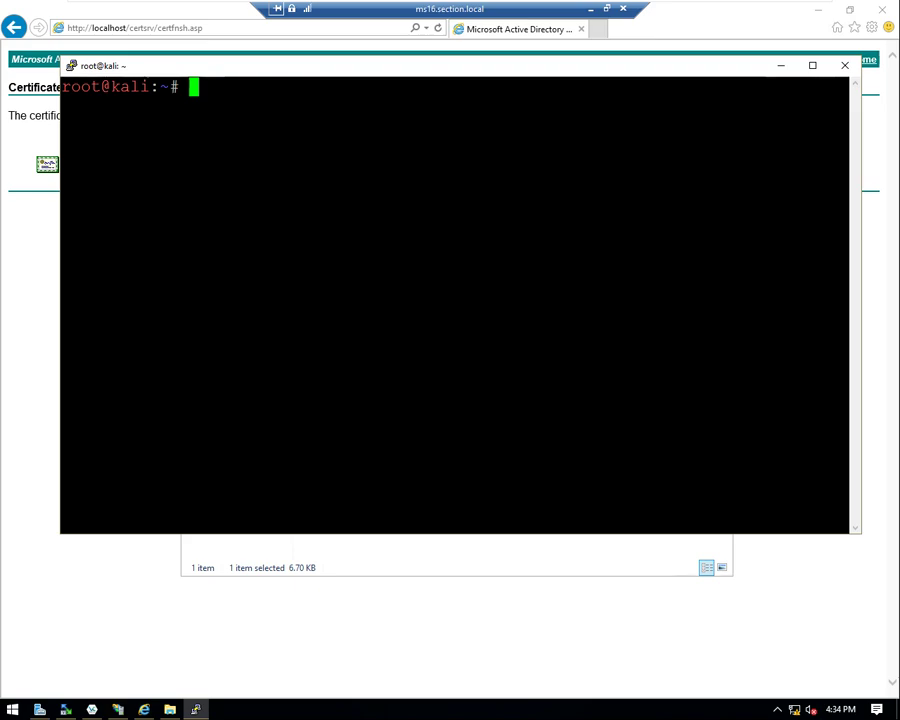
key("Return")
key("Return")
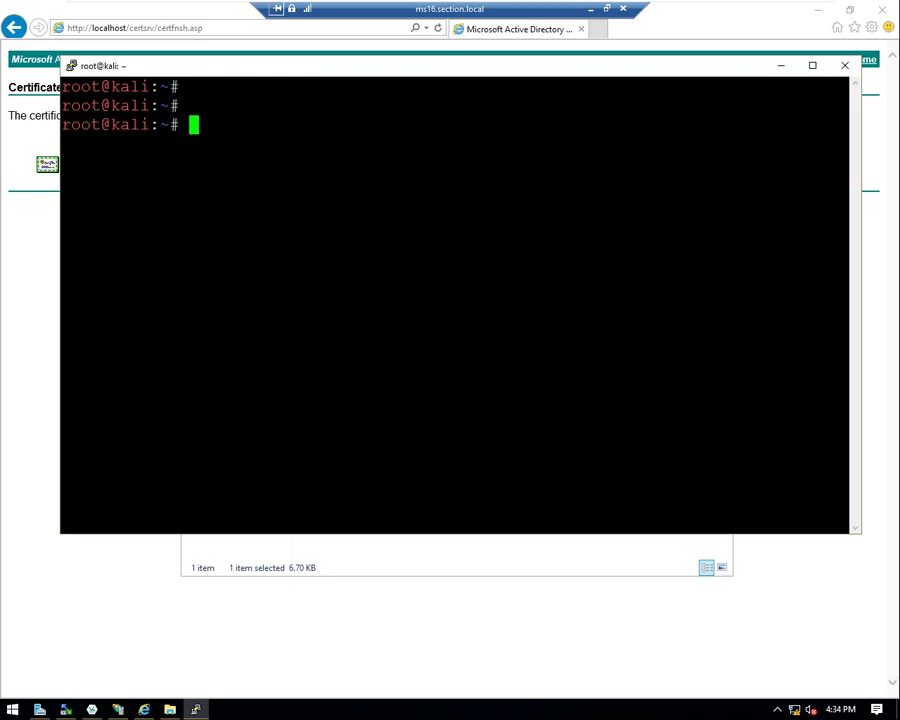
type("mkdi")
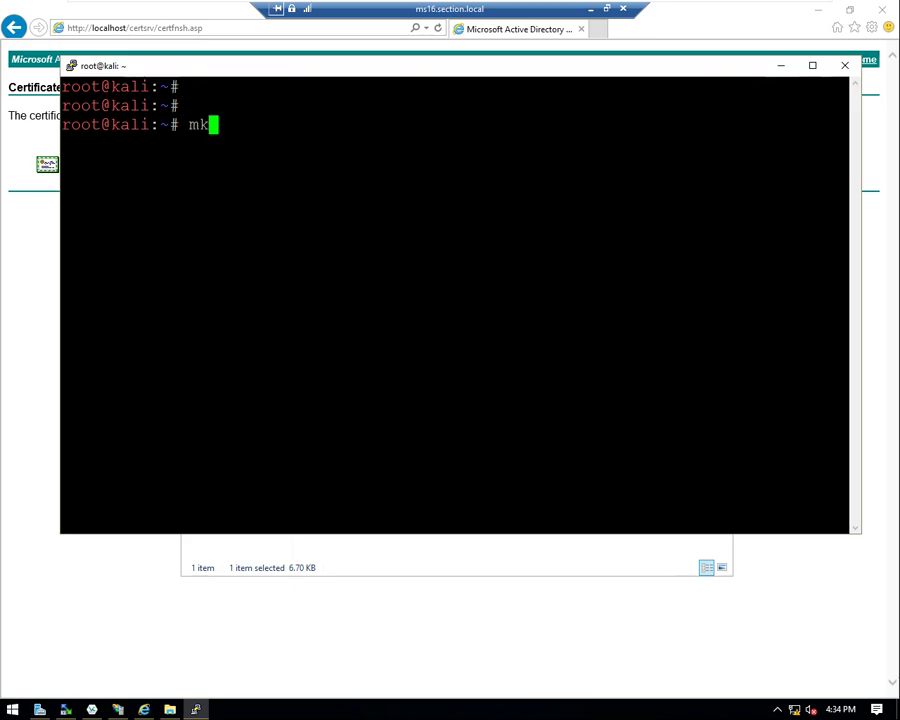
type("r ")
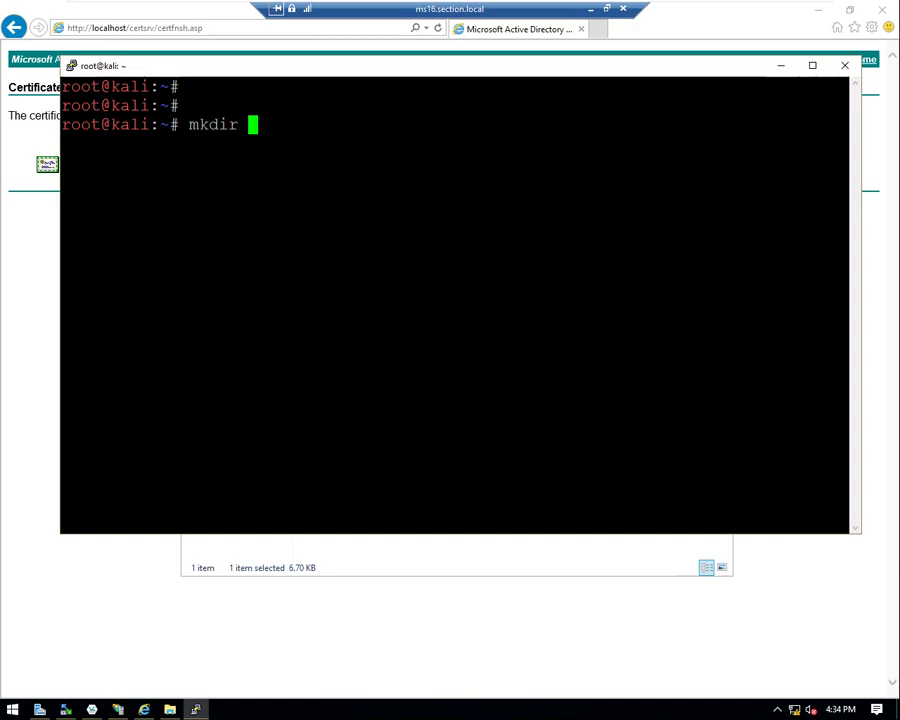
type("ca")
key("Return")
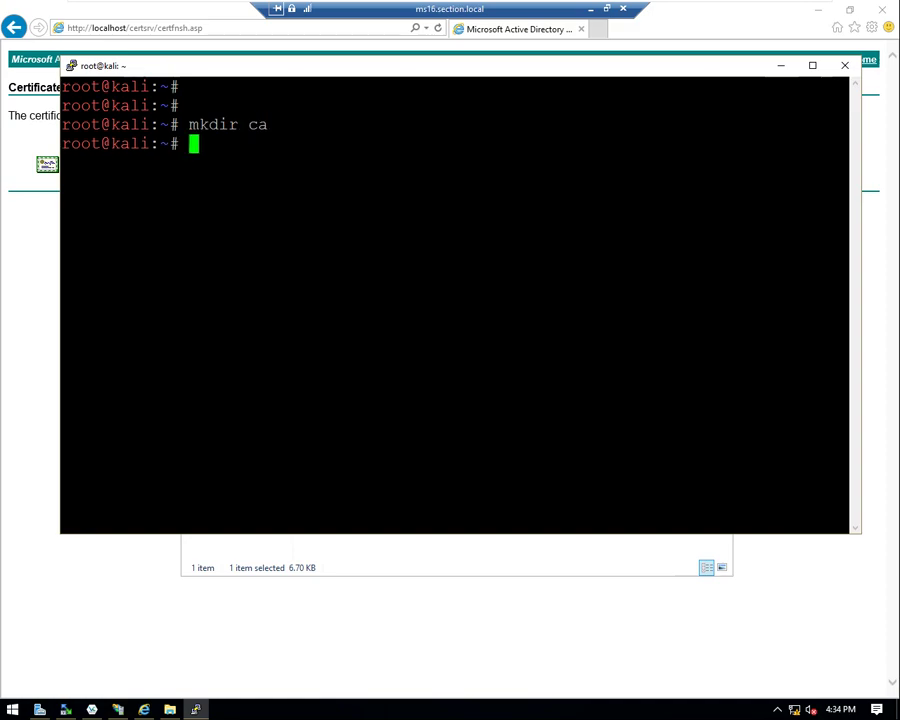
type("cd ca")
key("Return")
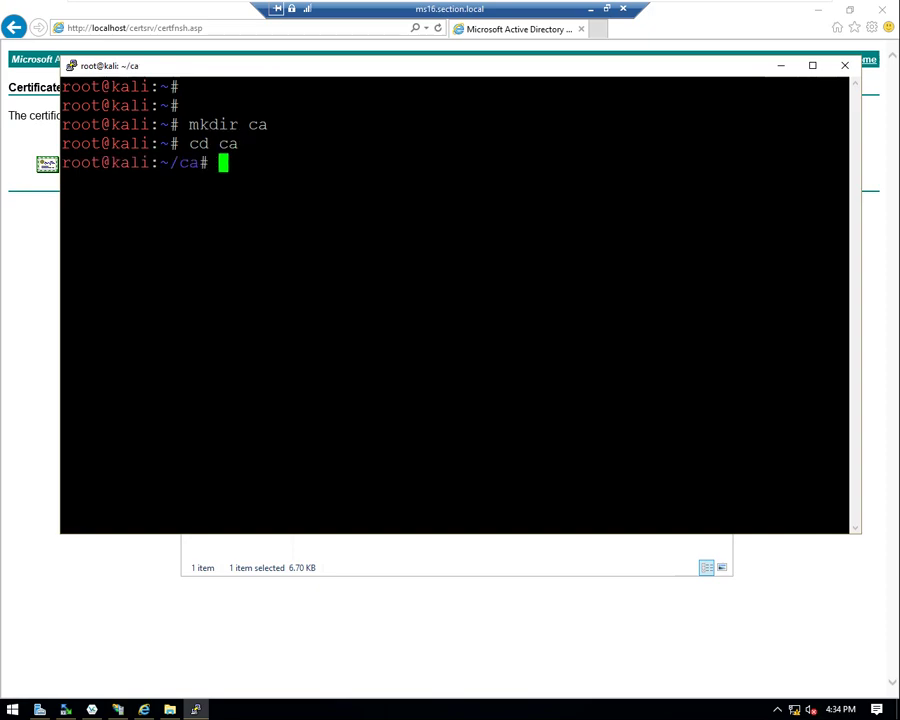
- Create the p7b and pem subdirectories inside ca with mkdir
type("mkdier")
key("BackSpace")
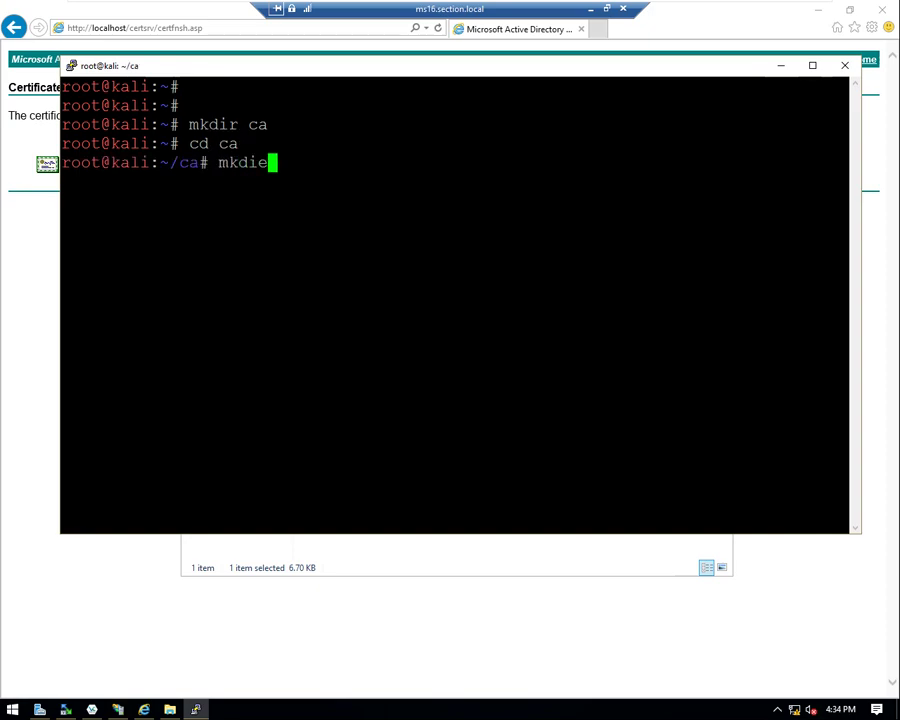
key("BackSpace")
type("r p7b")
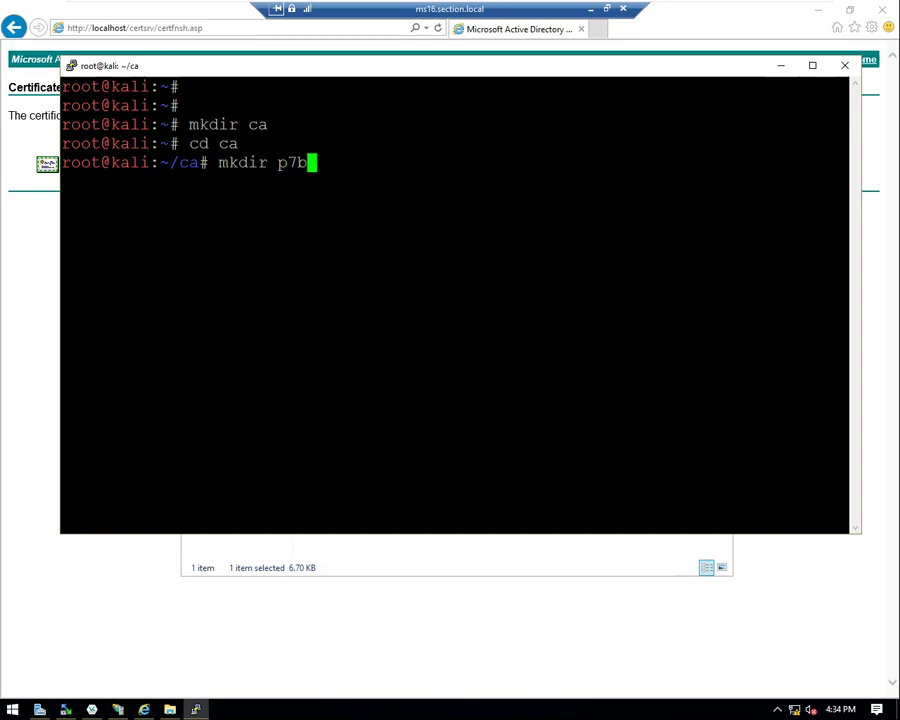
type(" pem")
key("Return")
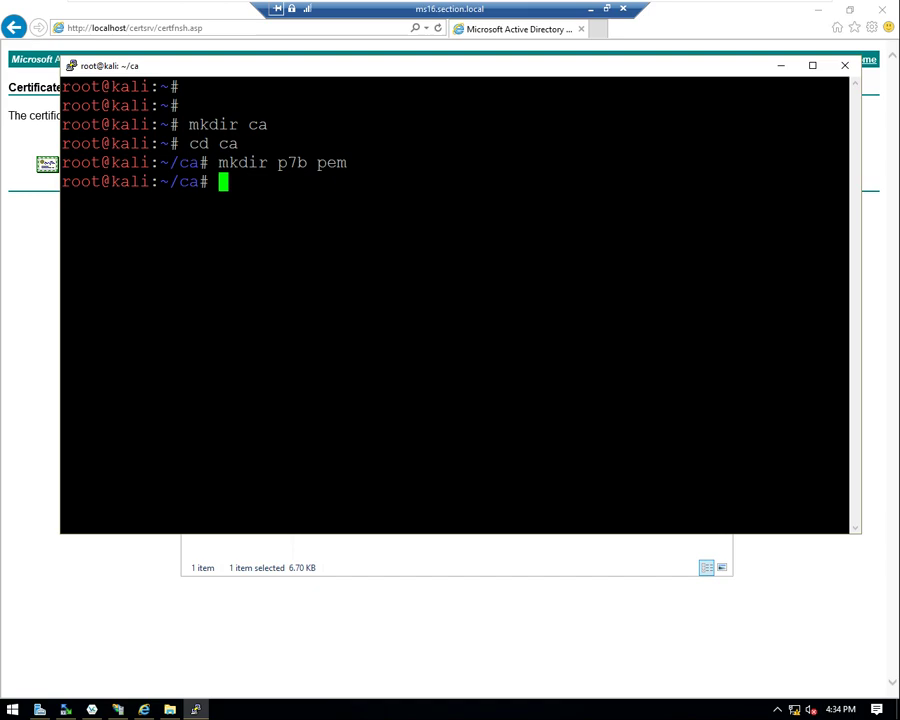
- In WinSCP, browse the local pane to Downloads and select wlc.p7b
left_click(66, 708)
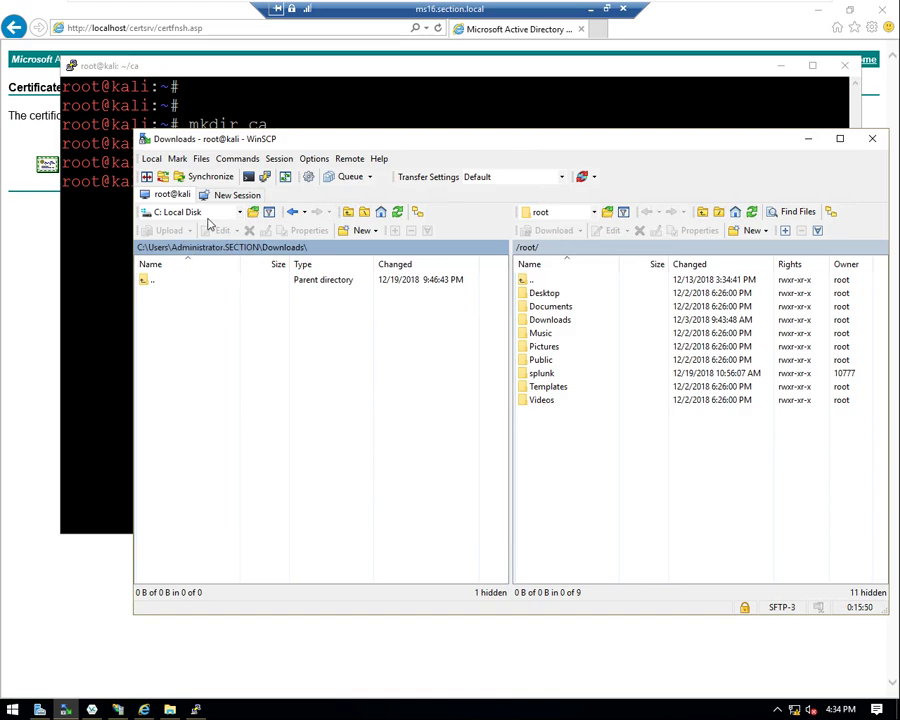
left_click(233, 214)
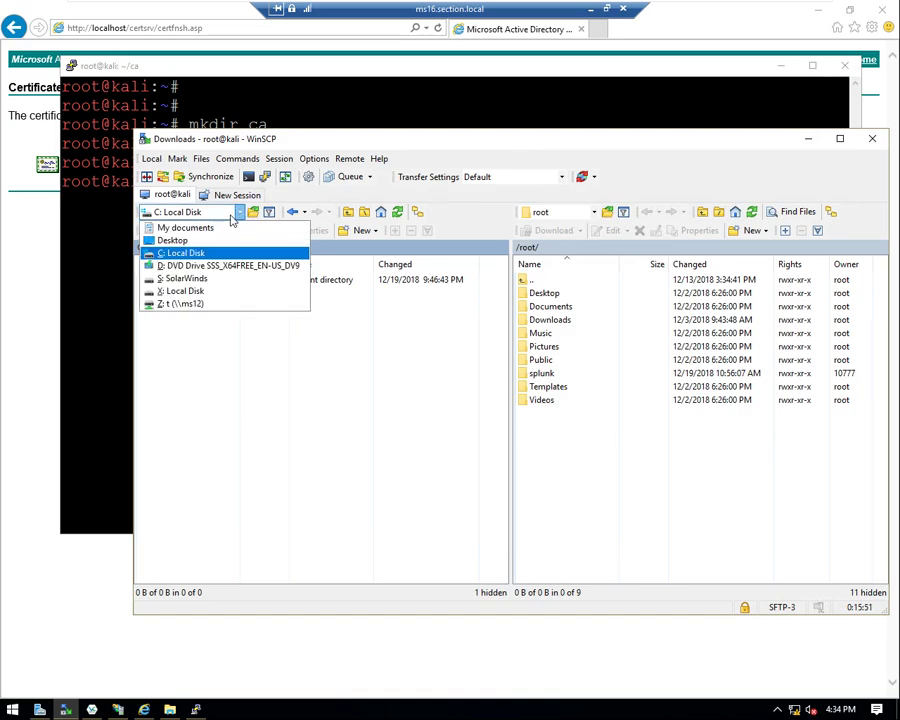
left_click(224, 420)
left_click(206, 249)
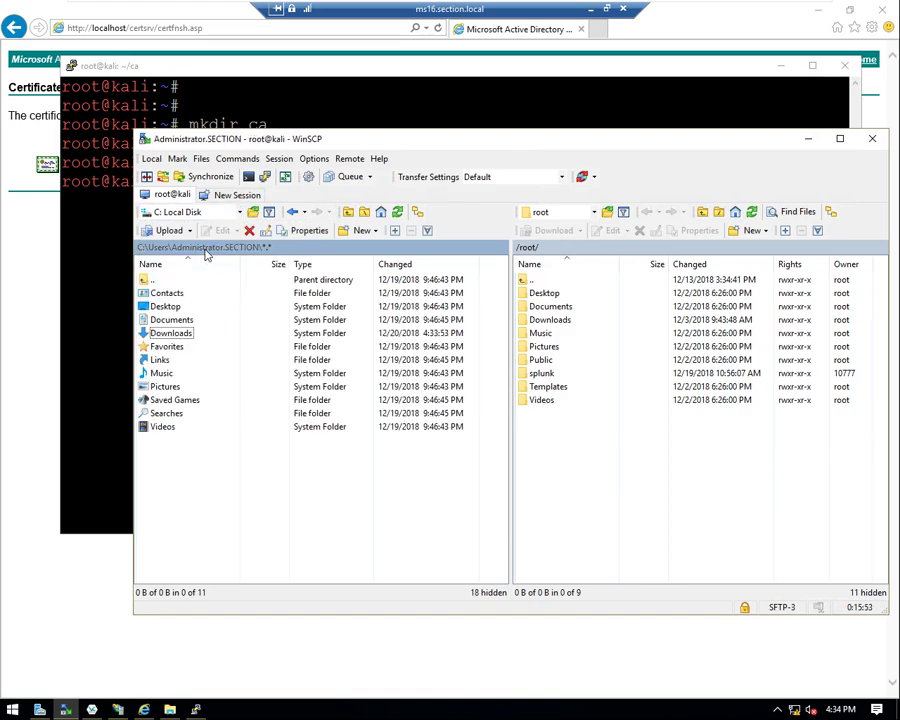
double_click(172, 331)
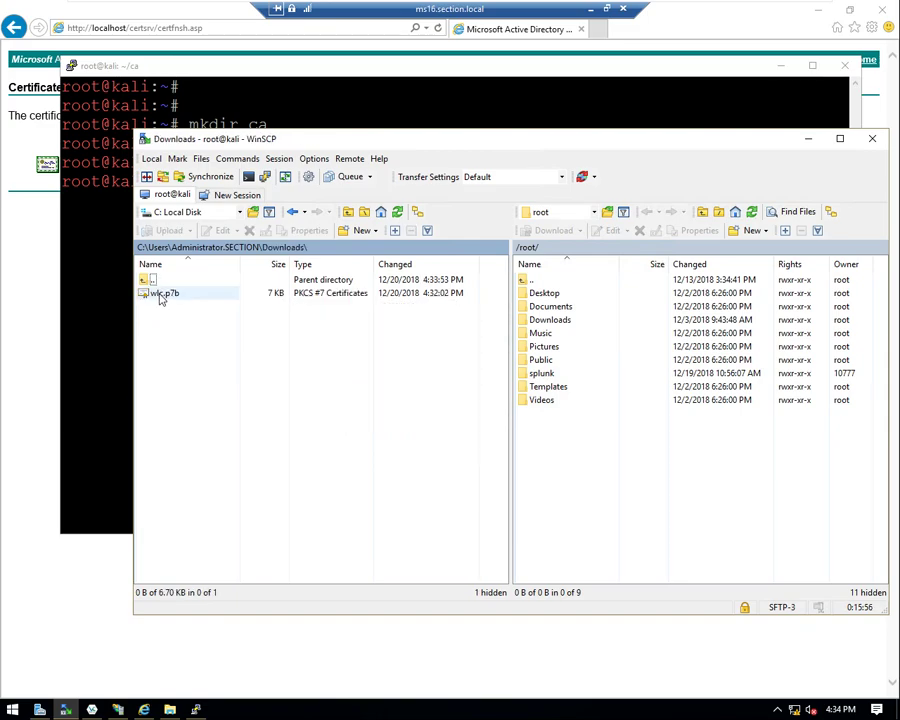
left_click(162, 294)
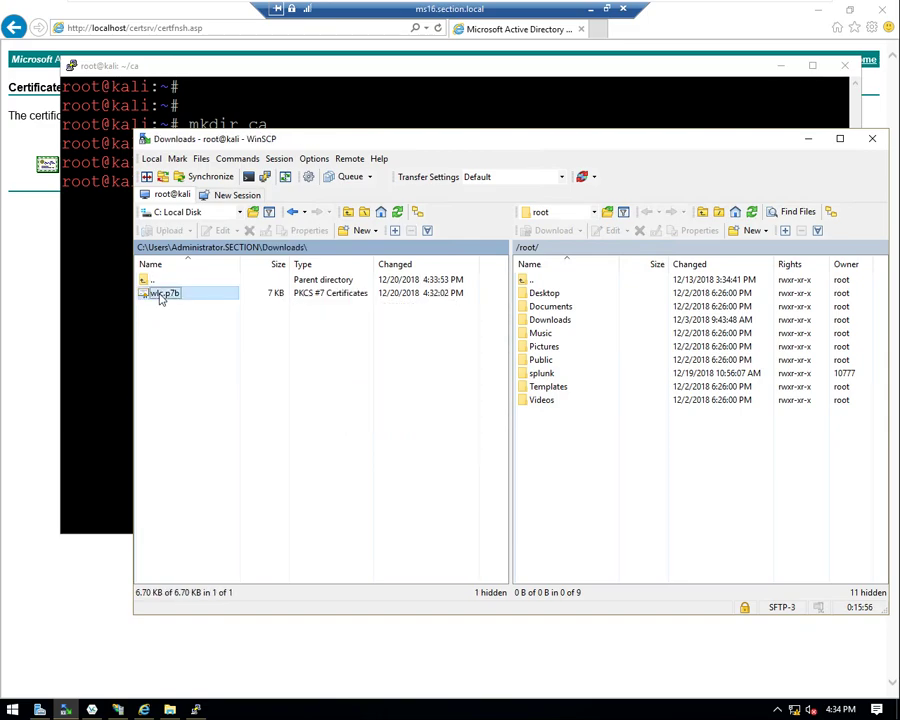
- Open /root/ca remotely and upload wlc.p7b into the p7b folder
left_click(749, 210)
left_click(531, 293)
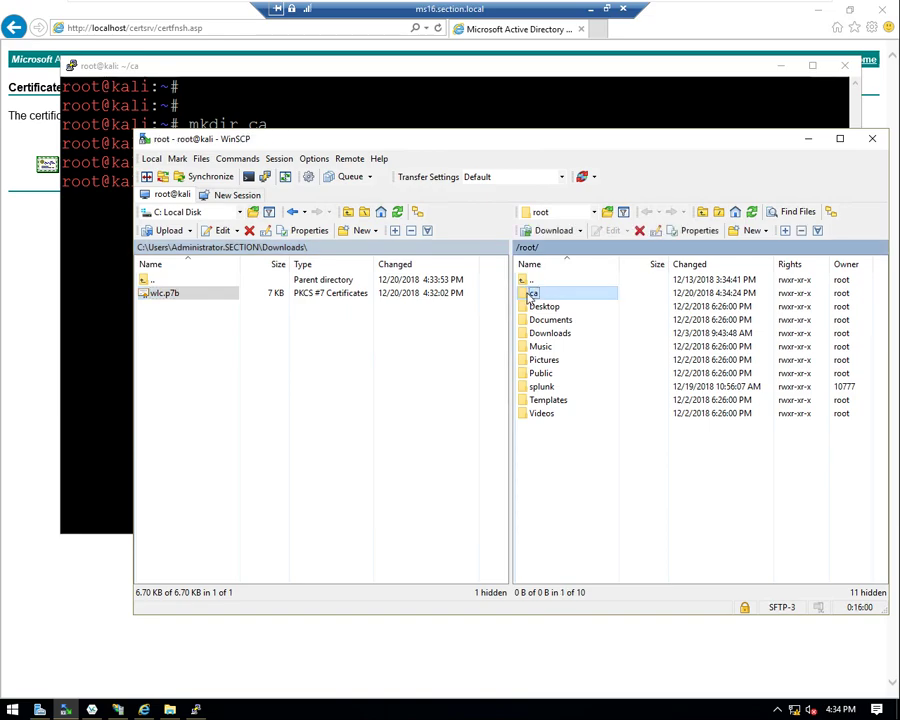
double_click(530, 295)
left_click(147, 296)
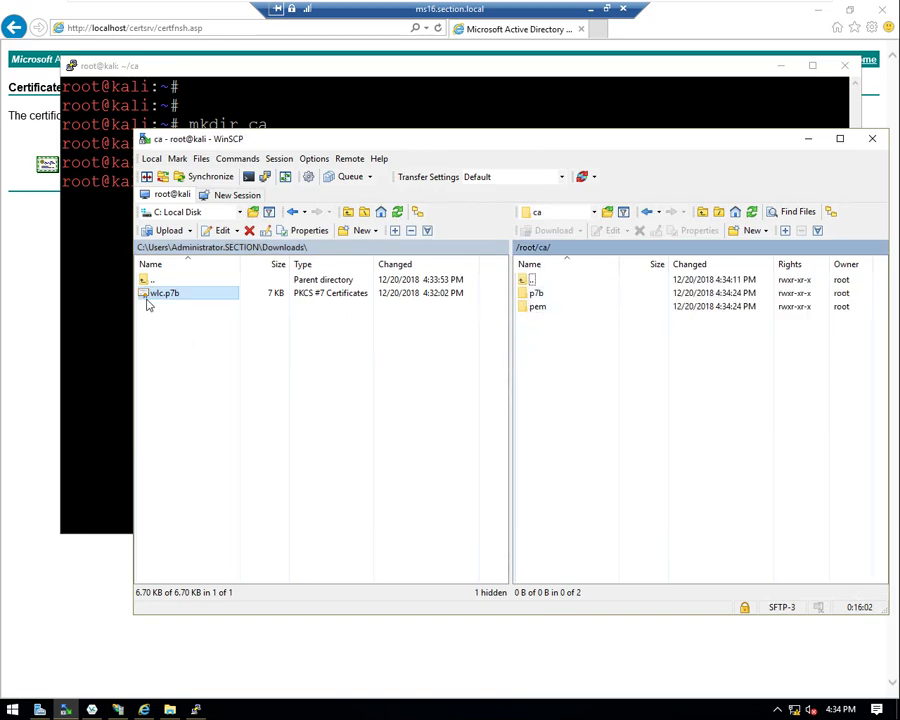
left_click_drag(147, 303, 538, 300)
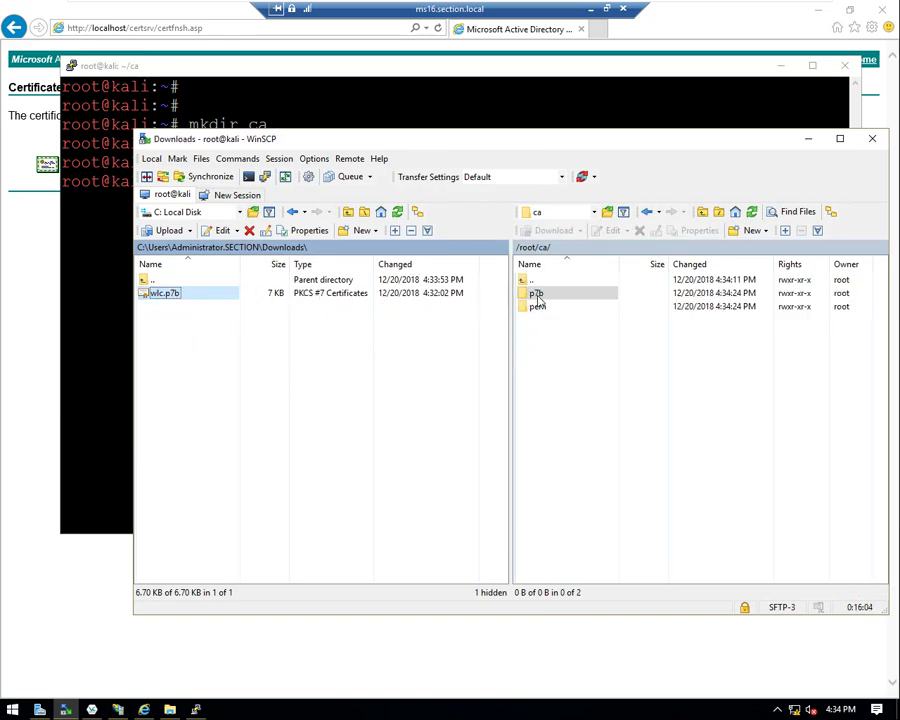
left_click_drag(538, 298, 538, 298)
left_click(342, 434)
left_click(546, 420)
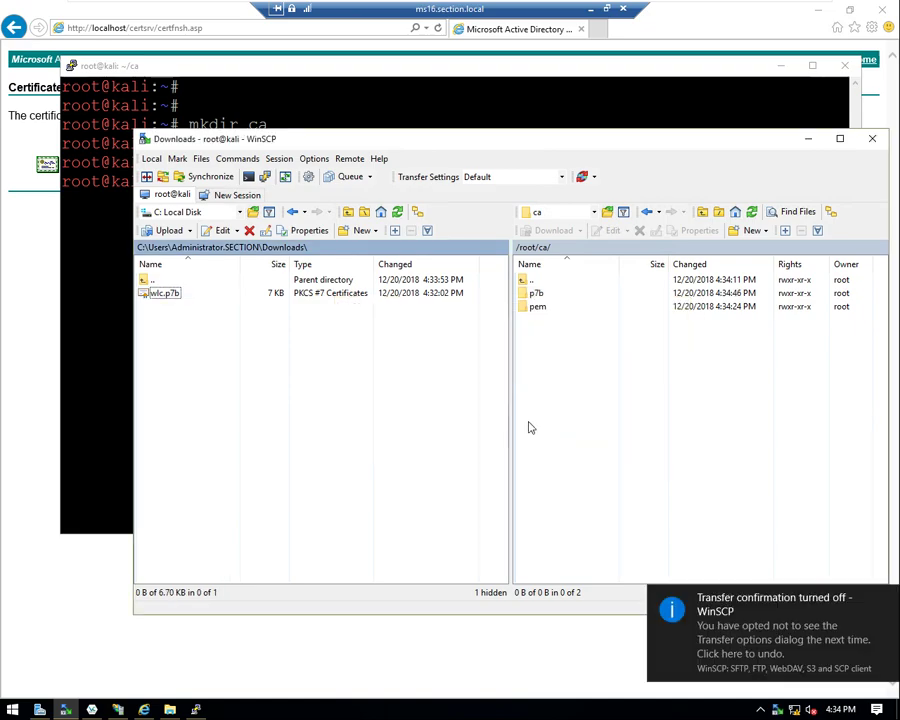
- In the Kali terminal, start the command openssl pkcs7 -print_certs and highlight its parts
key("alt+Tab")
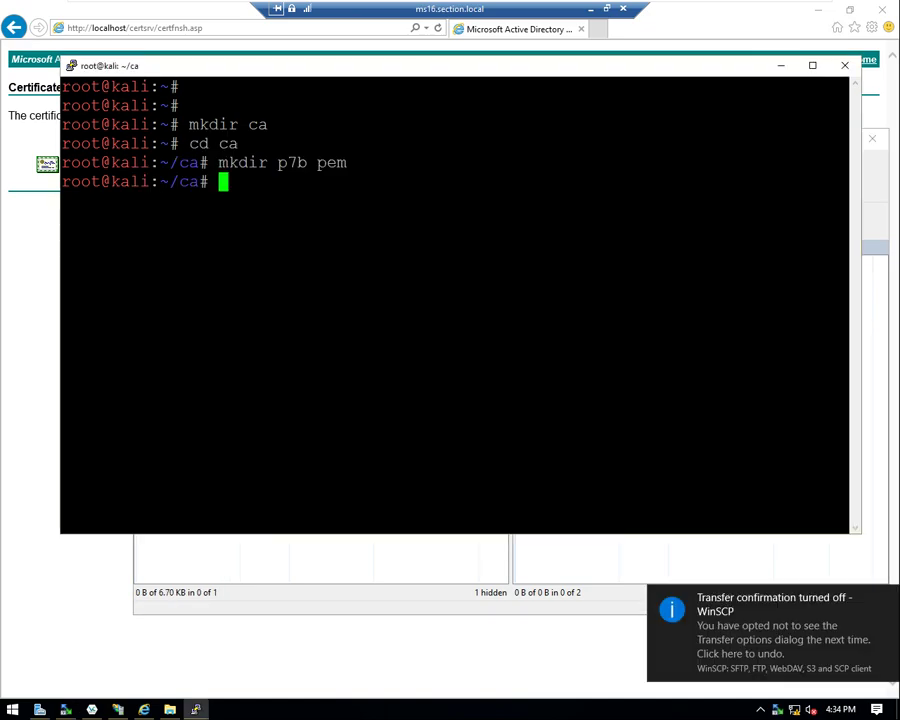
key("Return")
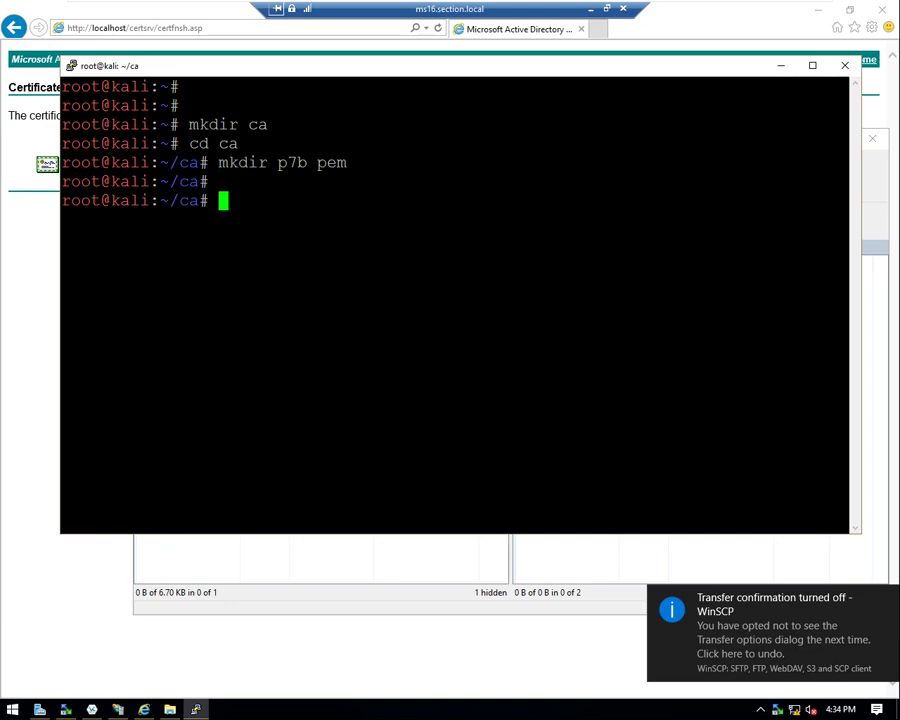
type("openssl ")
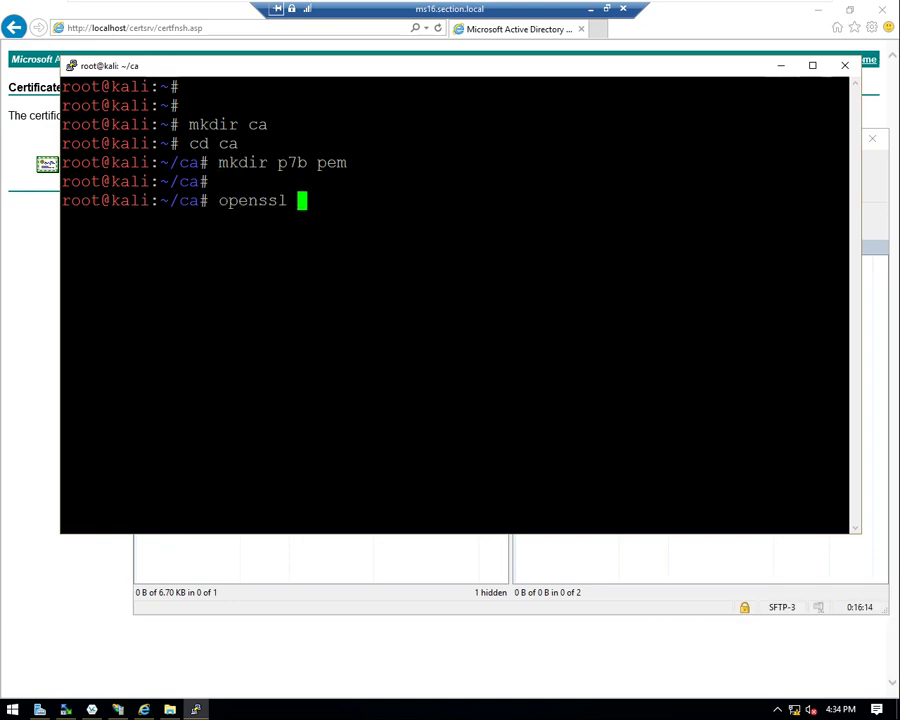
type("pkcs7 ")
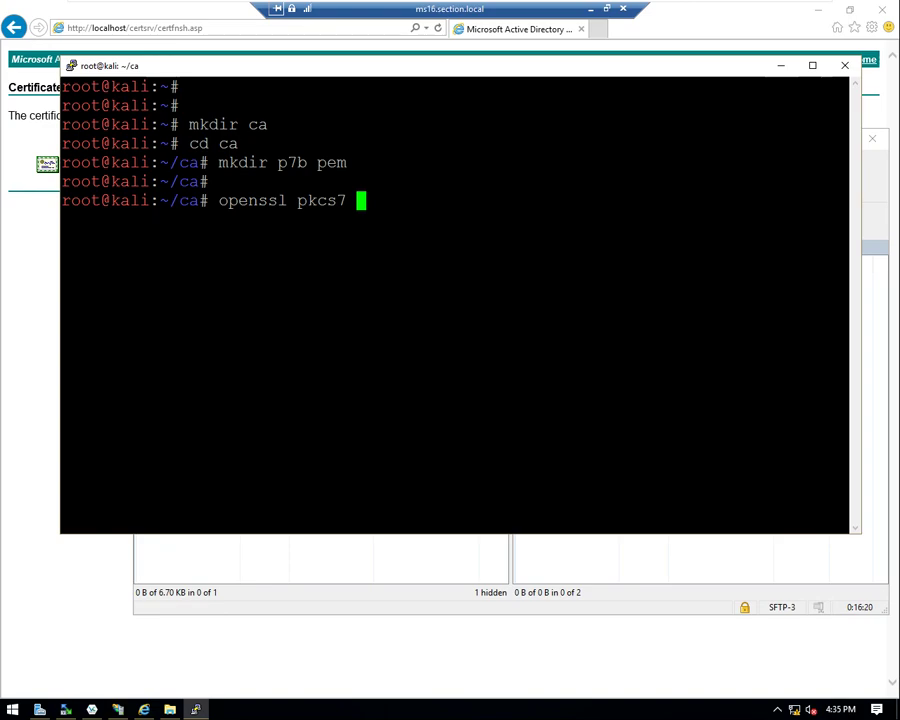
type("-print_certs")
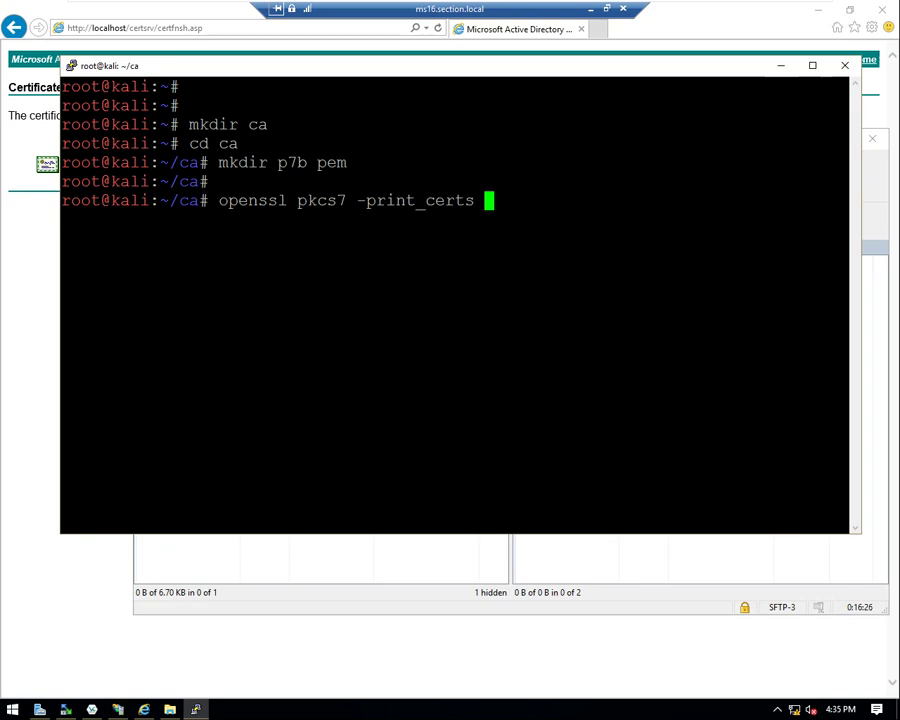
left_click_drag(298, 200, 356, 200)
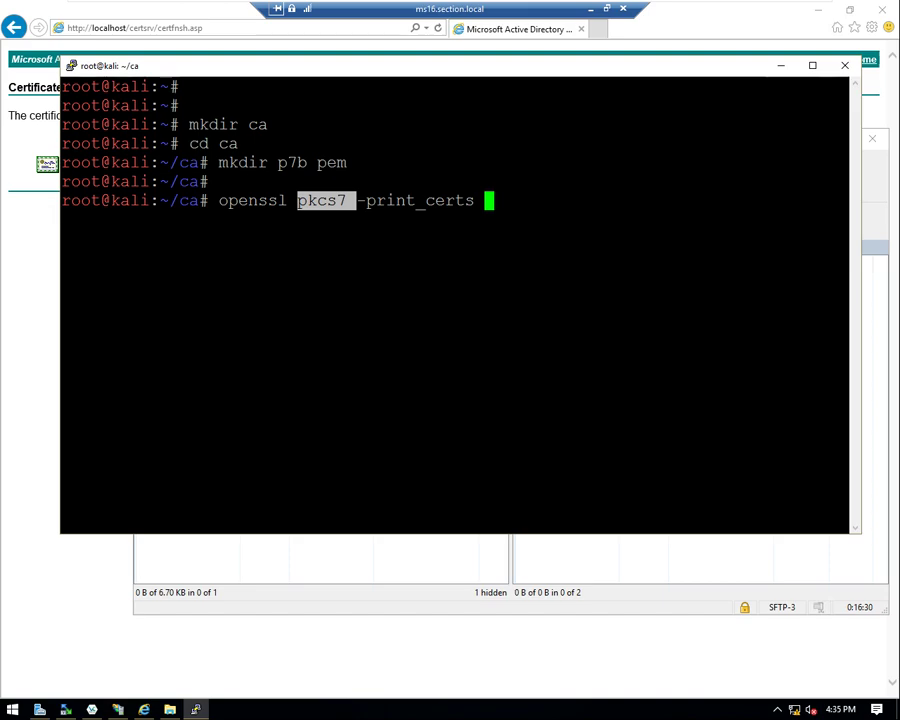
left_click(230, 141)
left_click_drag(268, 162, 316, 162)
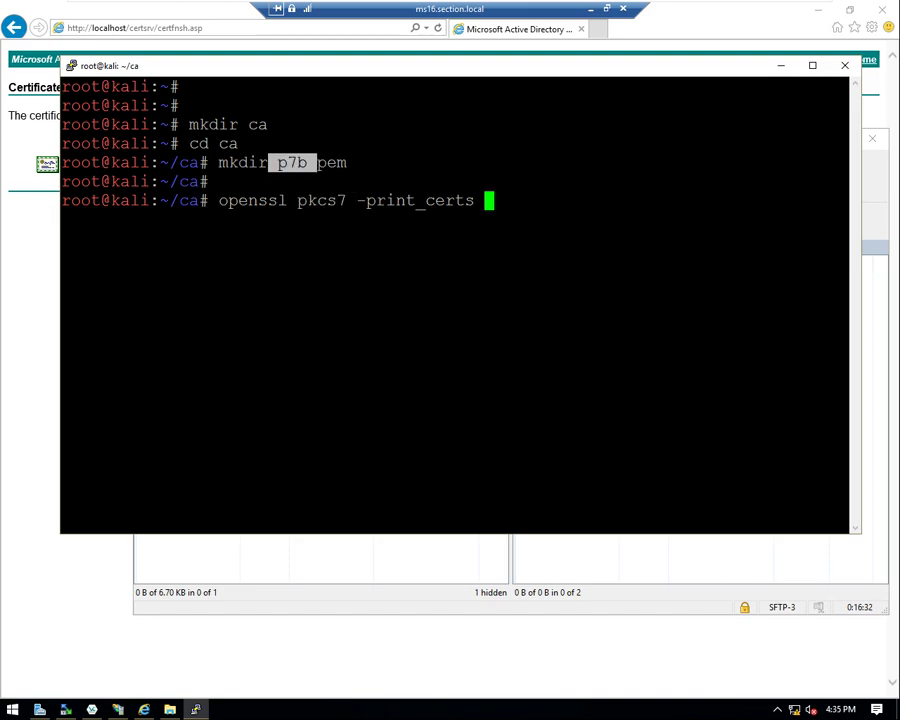
left_click_drag(357, 200, 848, 200)
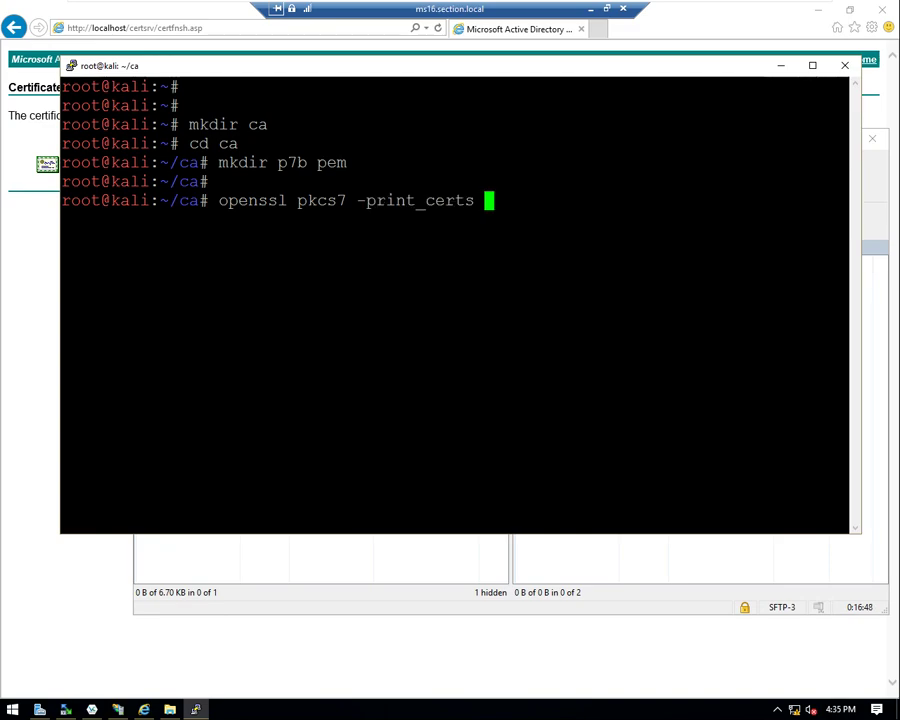
- Add -in /root/ca/p7b/wlc.p7b -out /root/ca/pem/wlc.cert.pem and run the conversion
type("-in/")
key("BackSpace")
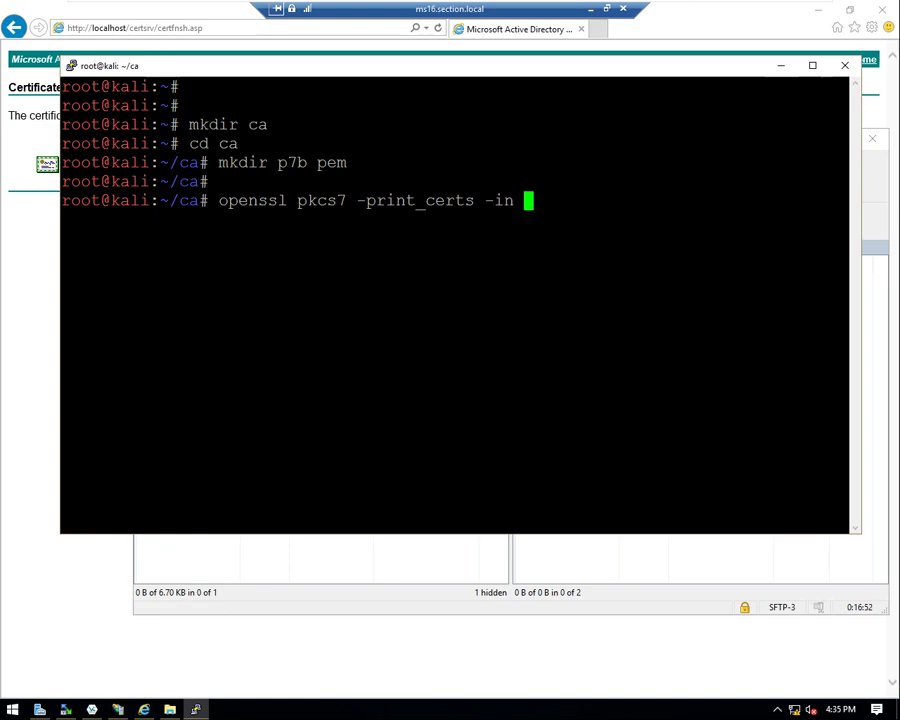
type("/root/ca/p")
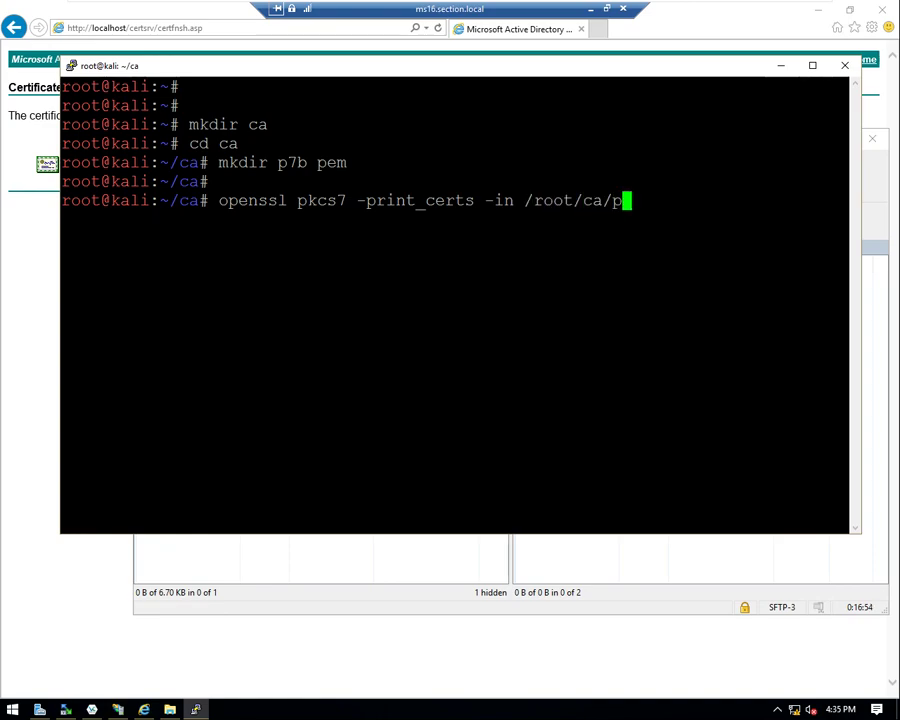
type("7b/")
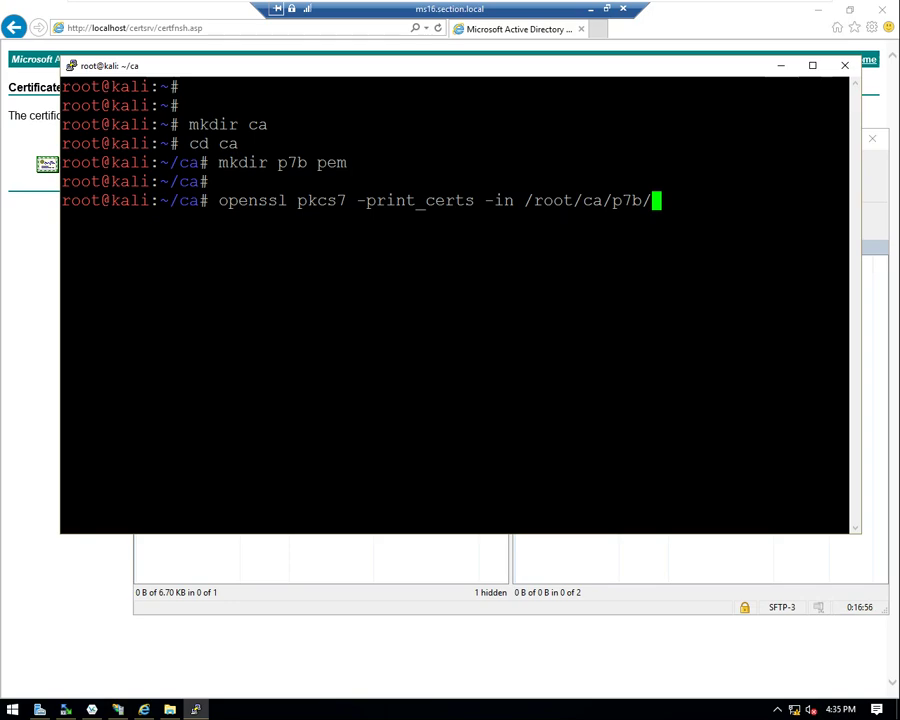
key("Tab")
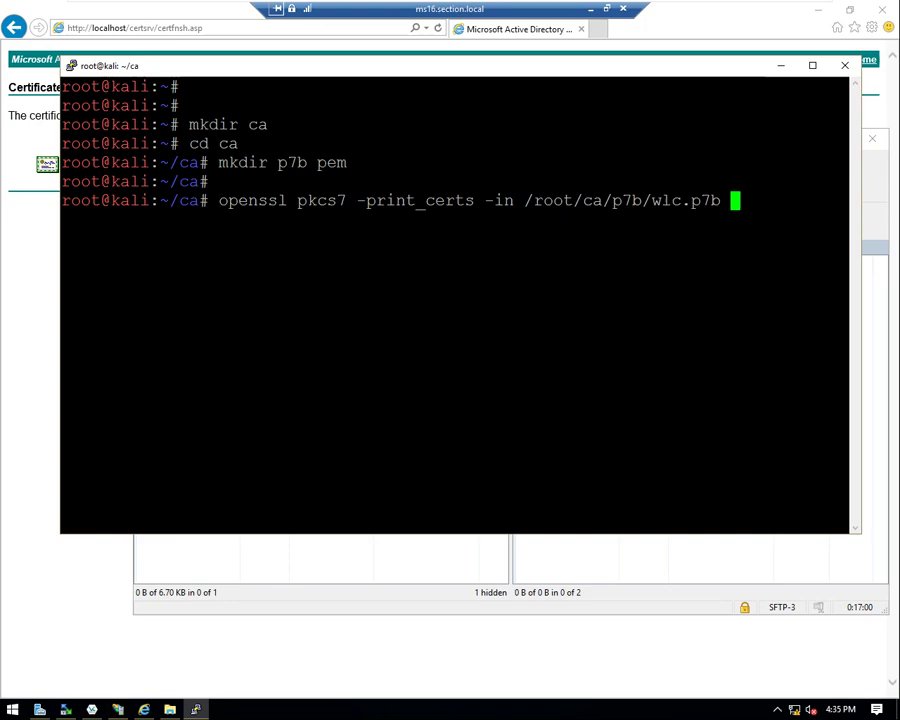
type("-")
type("out/r")
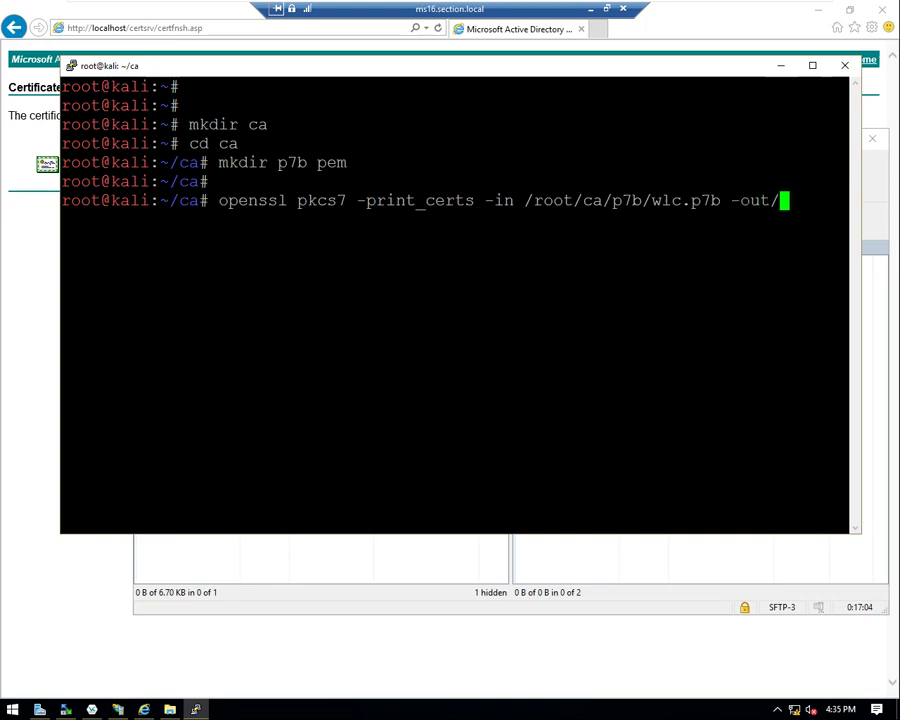
key("BackSpace")
key("BackSpace")
type("/root/")
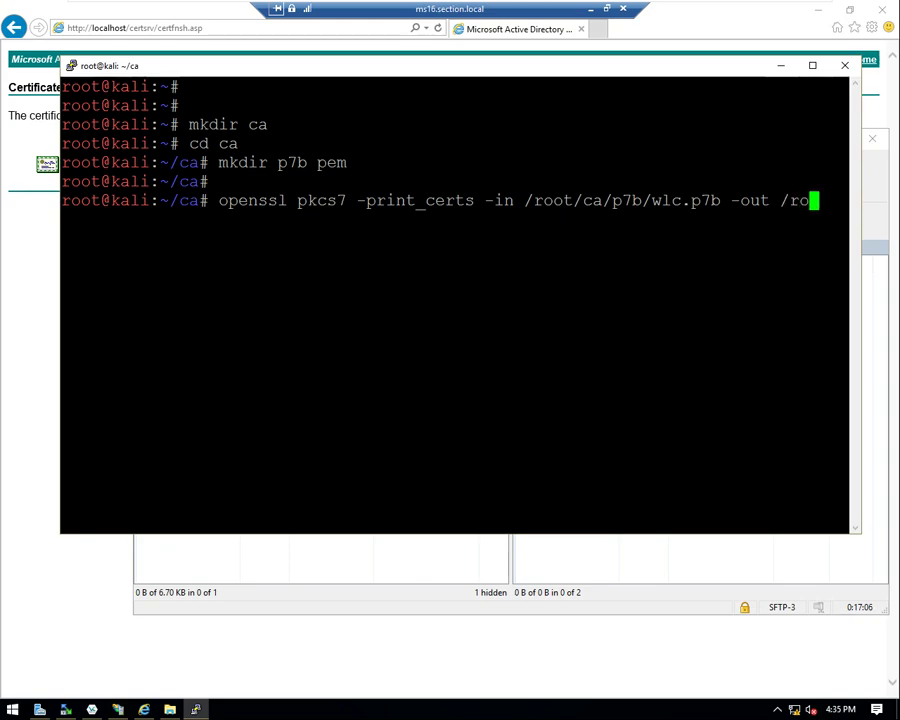
type("ca/pem/")
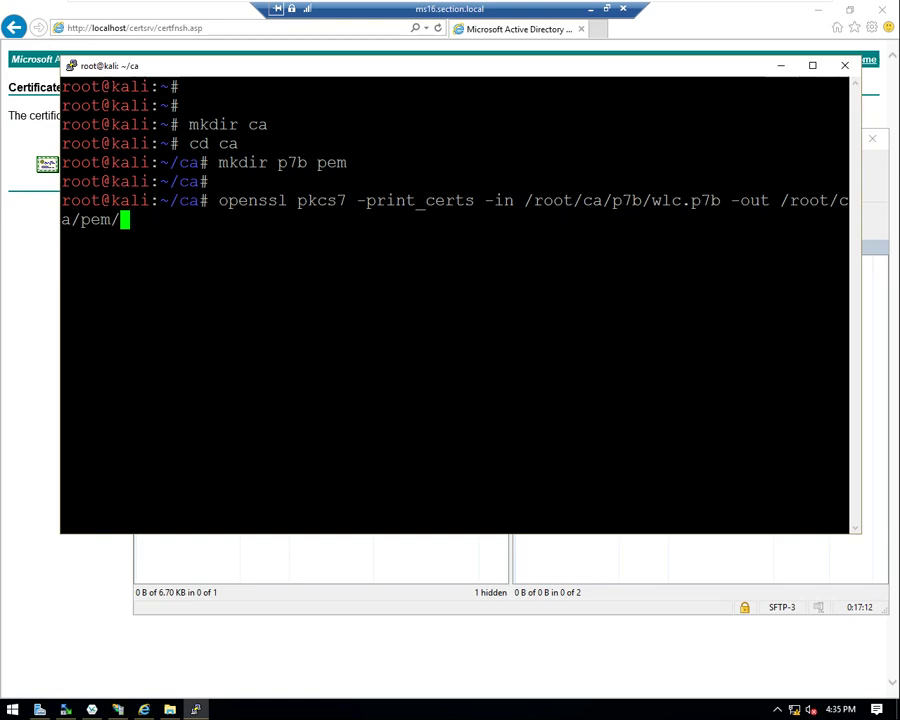
type("wlc.cert.per")
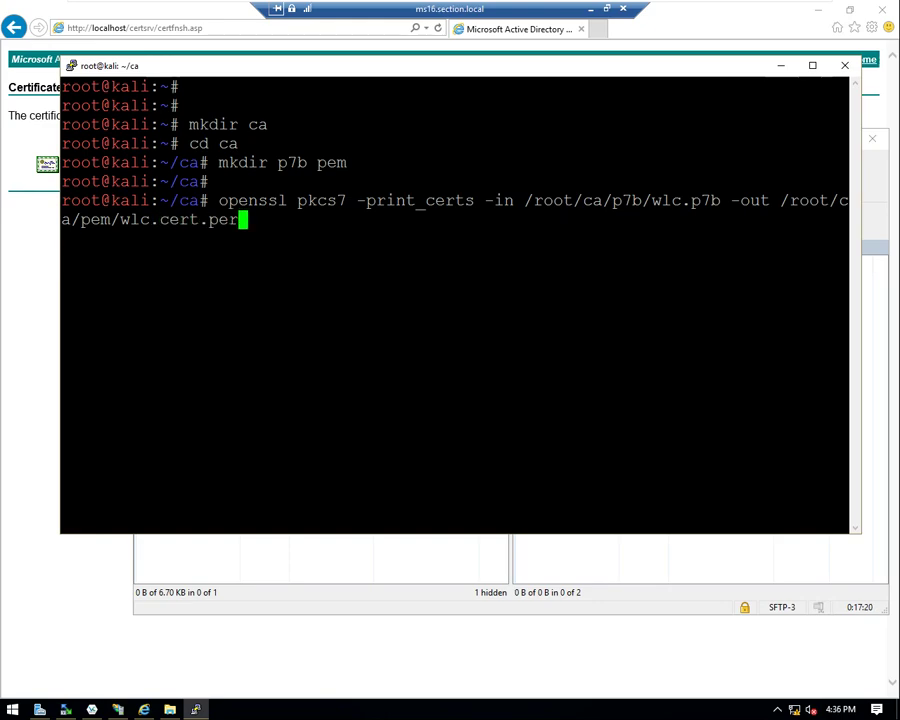
key("BackSpace")
type("m")
key("Return")
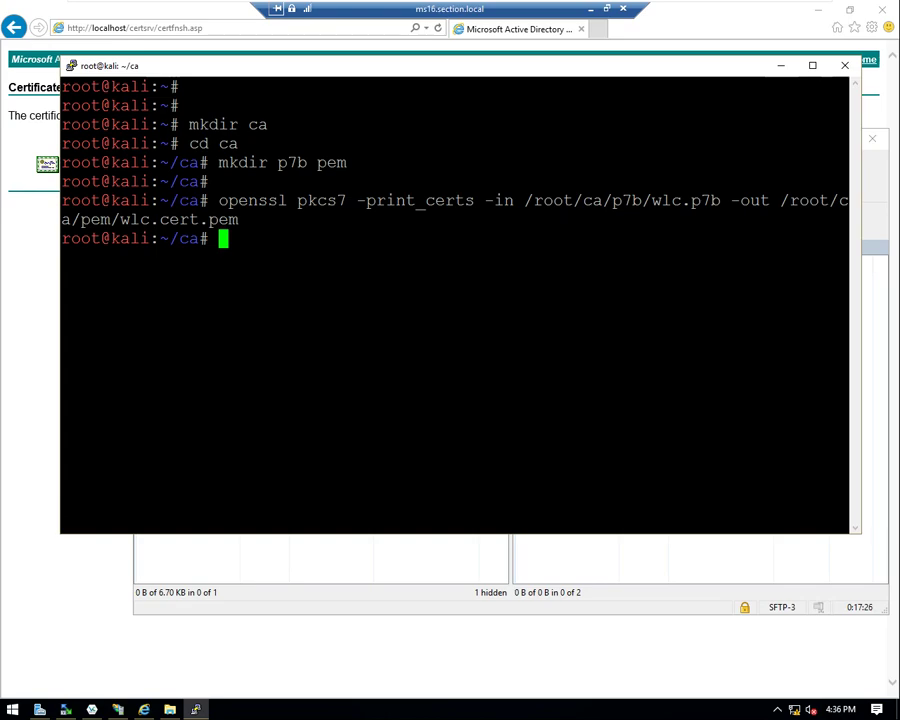
- Print /root/ca/pem/wlc.cert.pem to the terminal with cat
type("cat /root/")
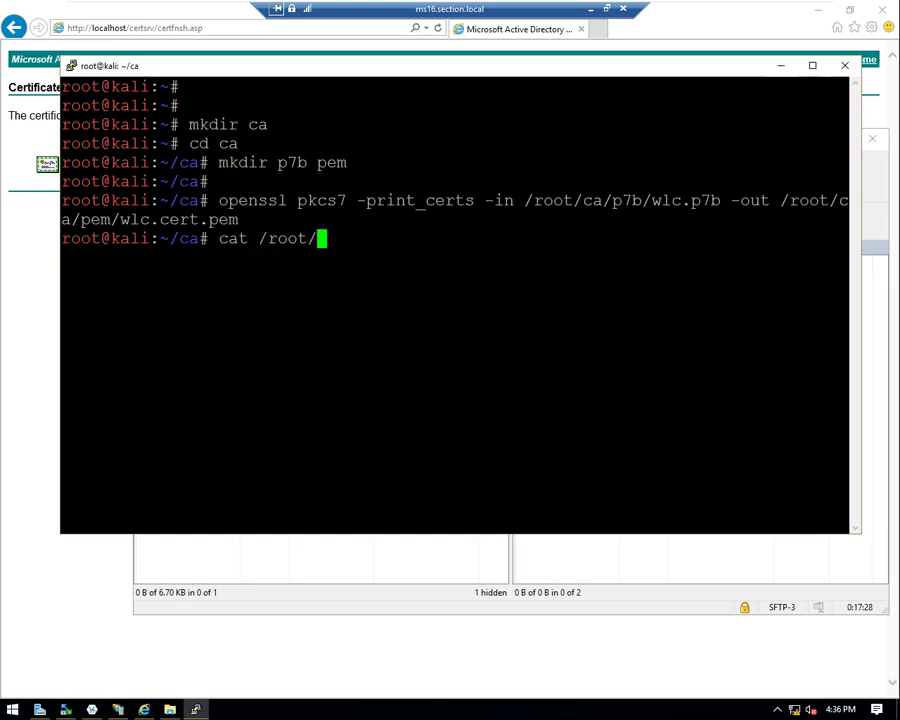
type("ca/p")
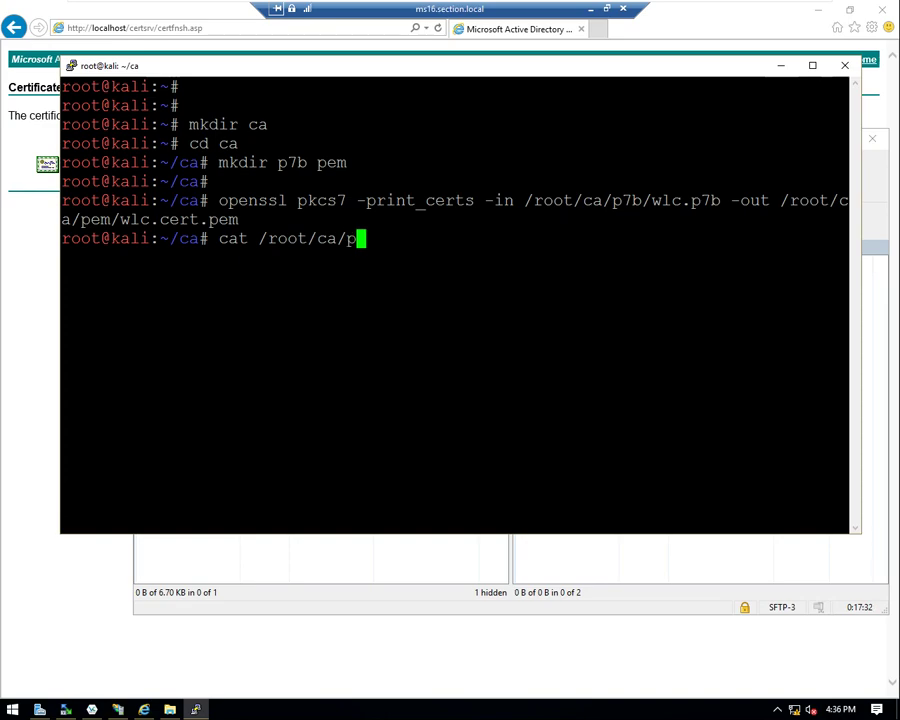
type("em/w")
key("Tab")
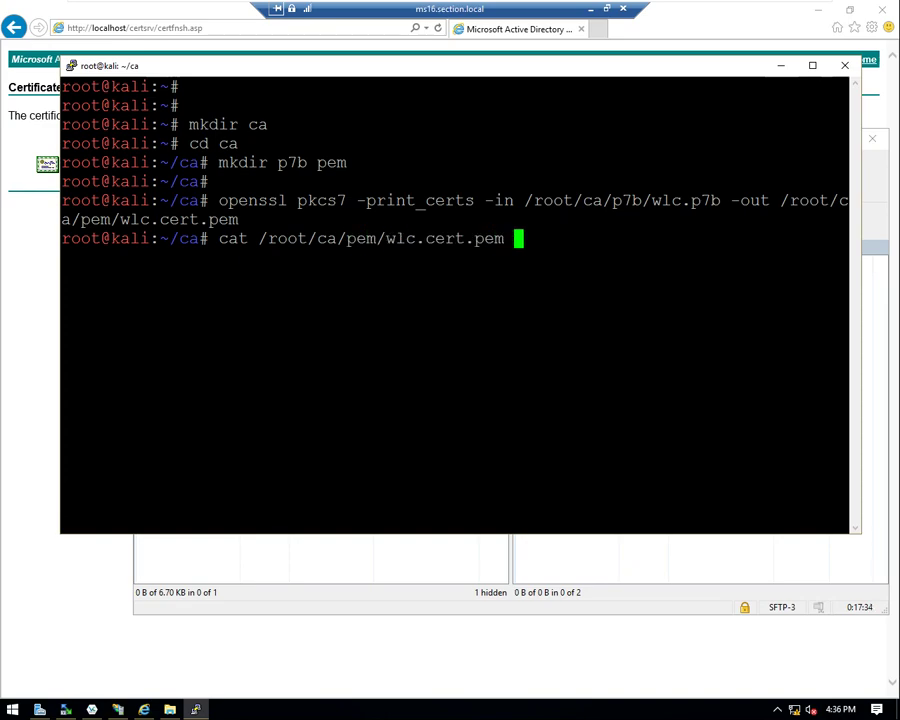
key("Return")
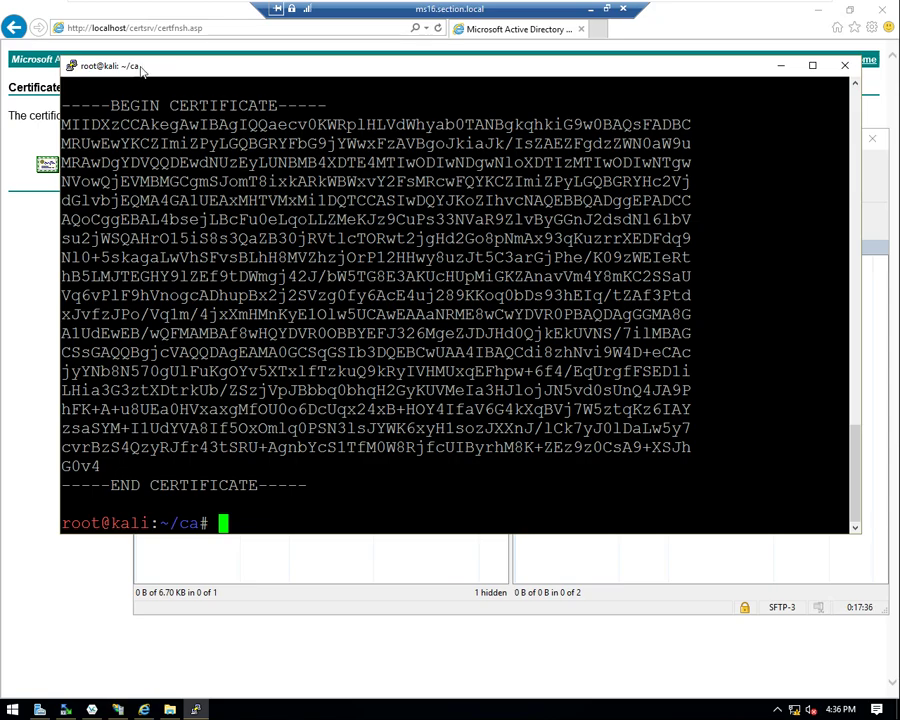
- Maximise the PuTTY window and scroll up through the certificate chain output
right_click(143, 67)
key("Escape")
left_click(812, 66)
scroll(92, 14, "up", 15)
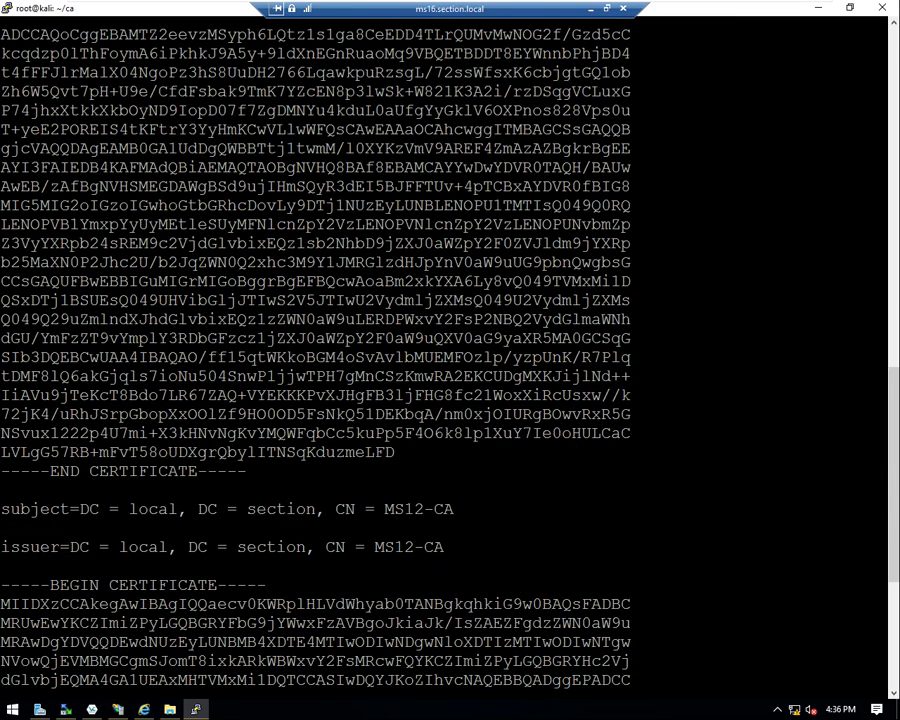
right_click(92, 14)
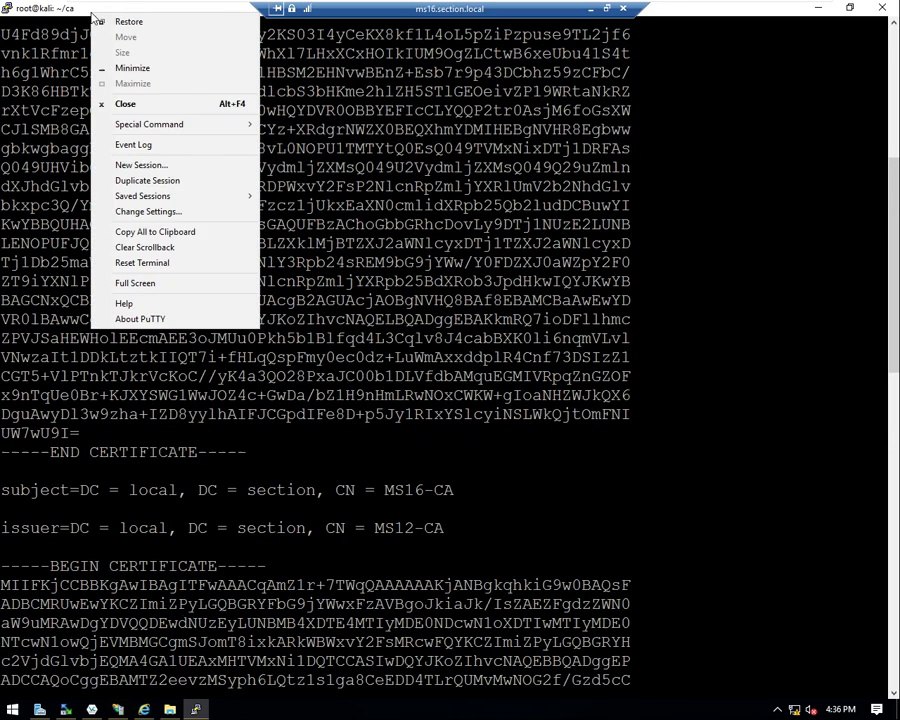
- Change the terminal font under Window > Appearance to Courier New 14-point and apply it
left_click(156, 217)
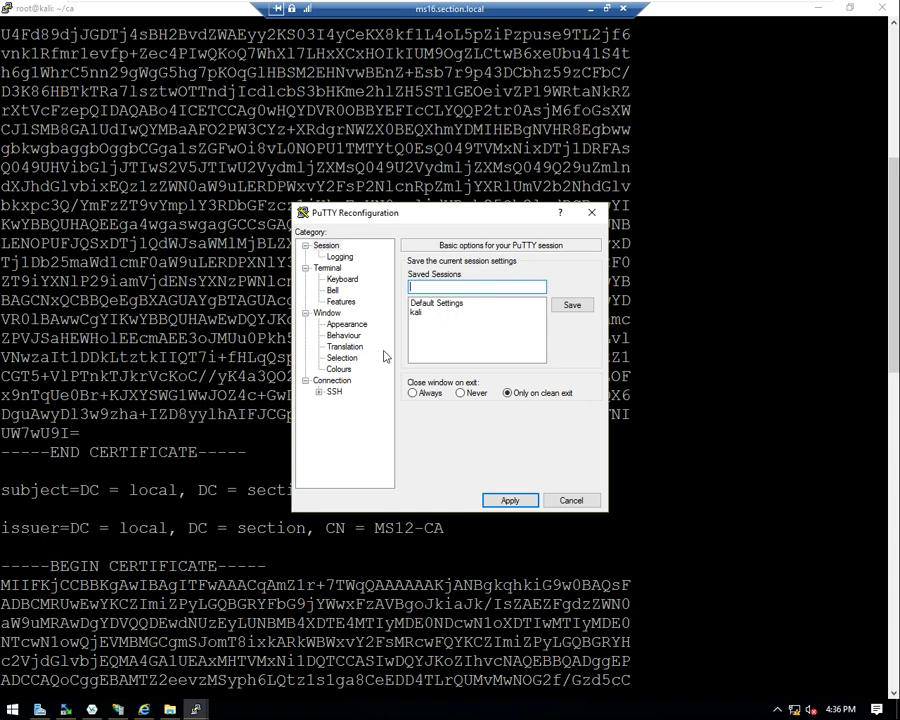
left_click(346, 325)
left_click(563, 345)
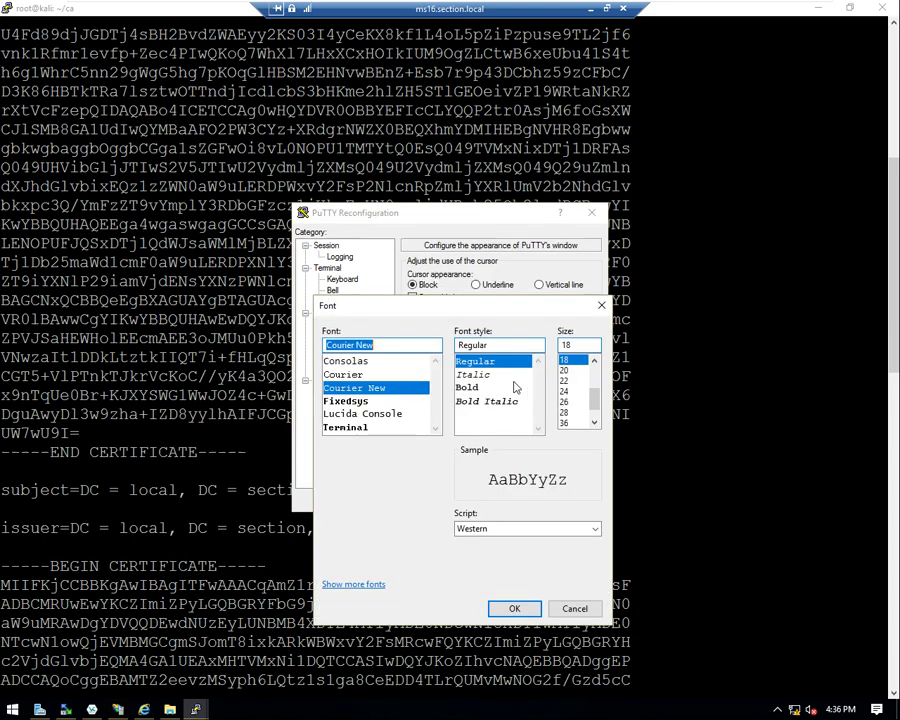
scroll(575, 390, "up", 3)
left_click(566, 370)
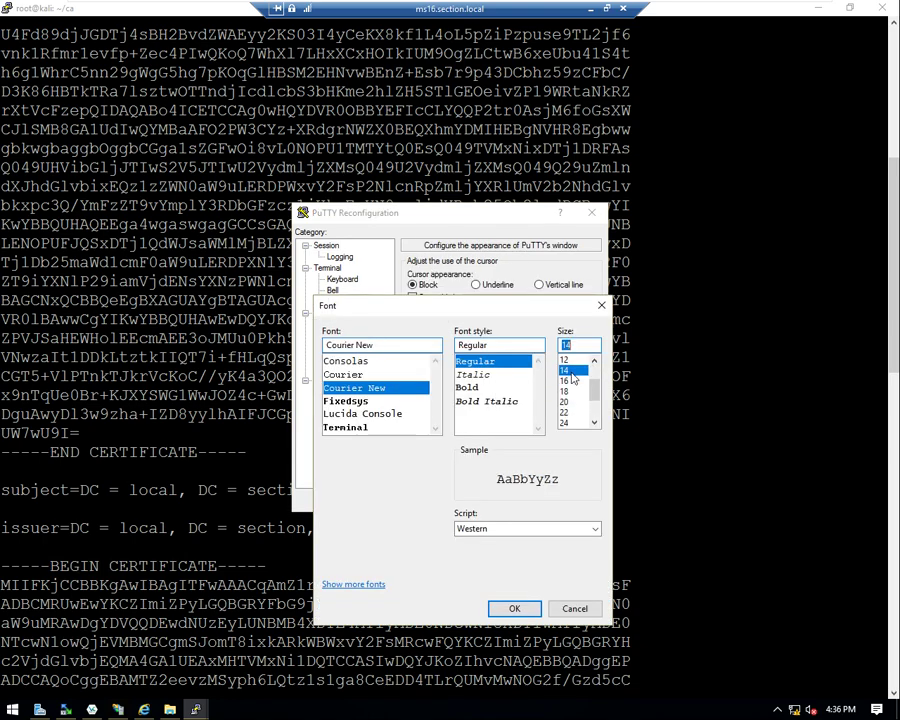
left_click(513, 608)
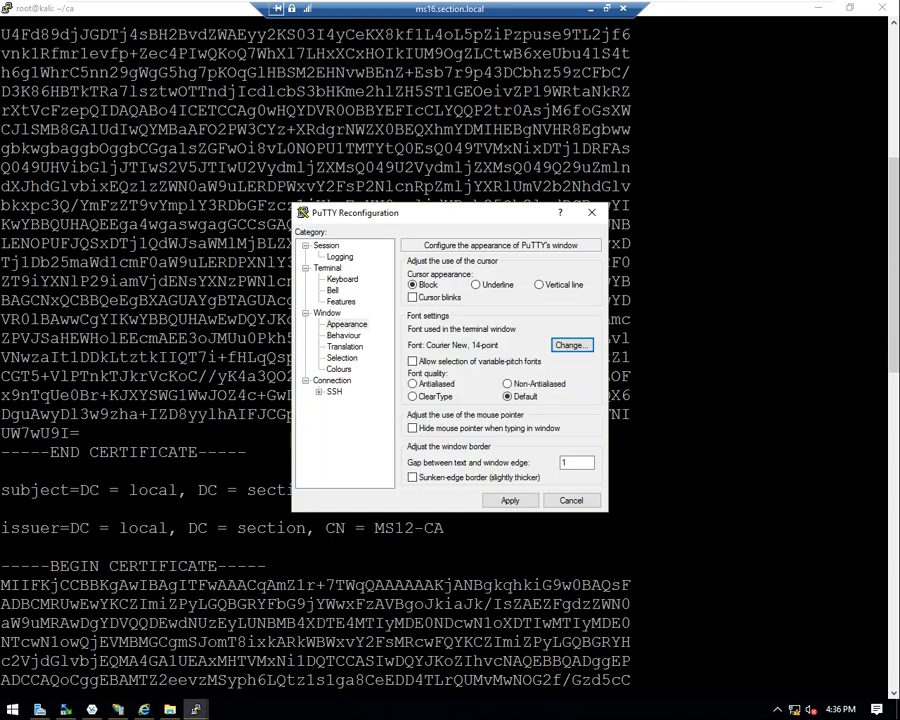
left_click(510, 500)
- Scroll through the output and select each BEGIN/END CERTIFICATE block
scroll(450, 360, "up", 8)
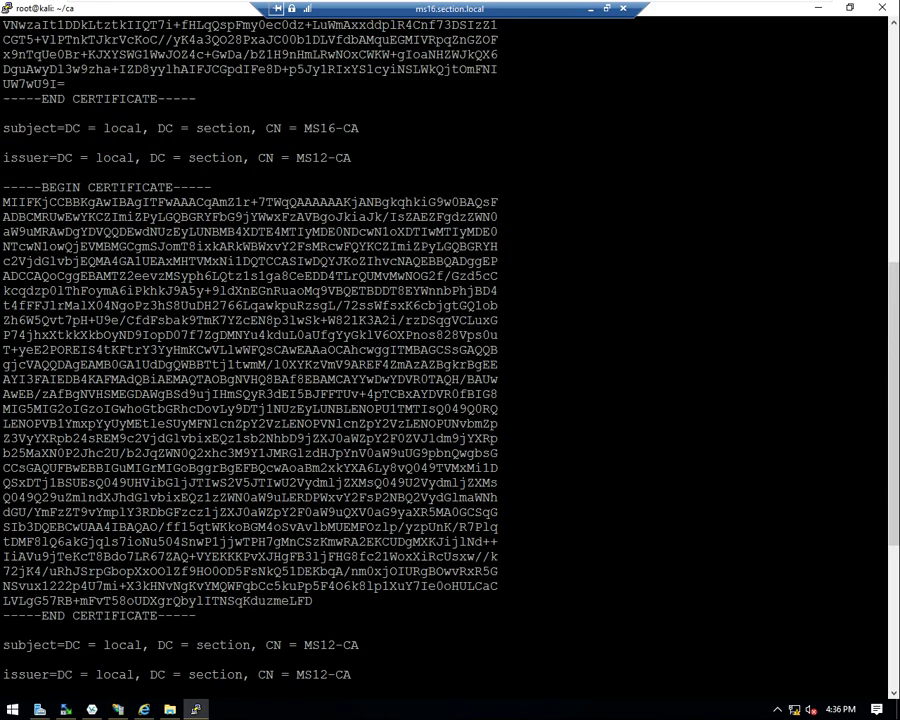
scroll(450, 360, "up", 12)
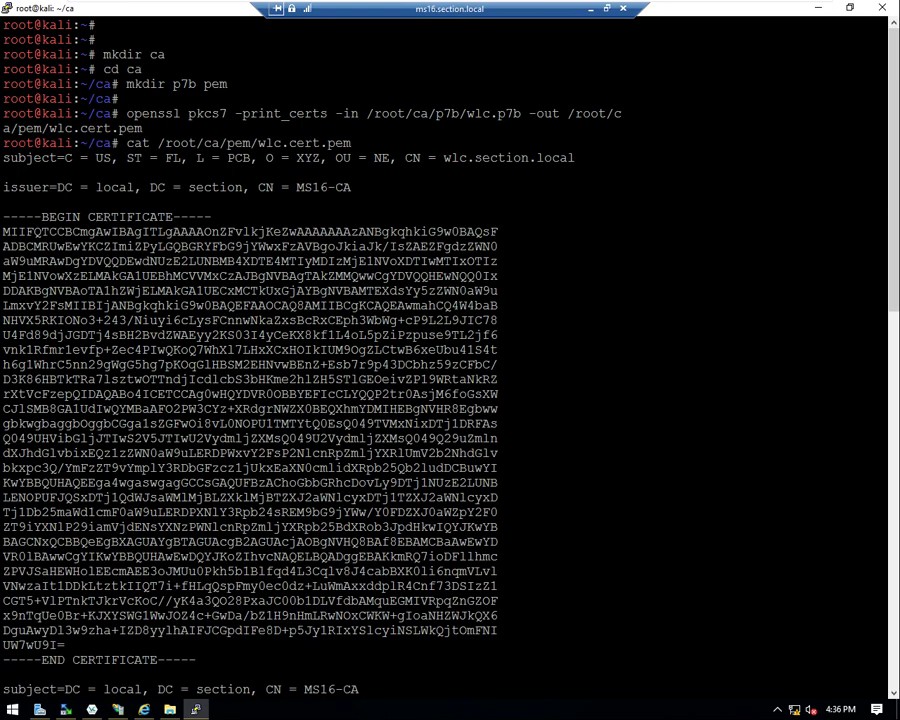
left_click_drag(40, 216, 230, 661)
scroll(450, 360, "down", 8)
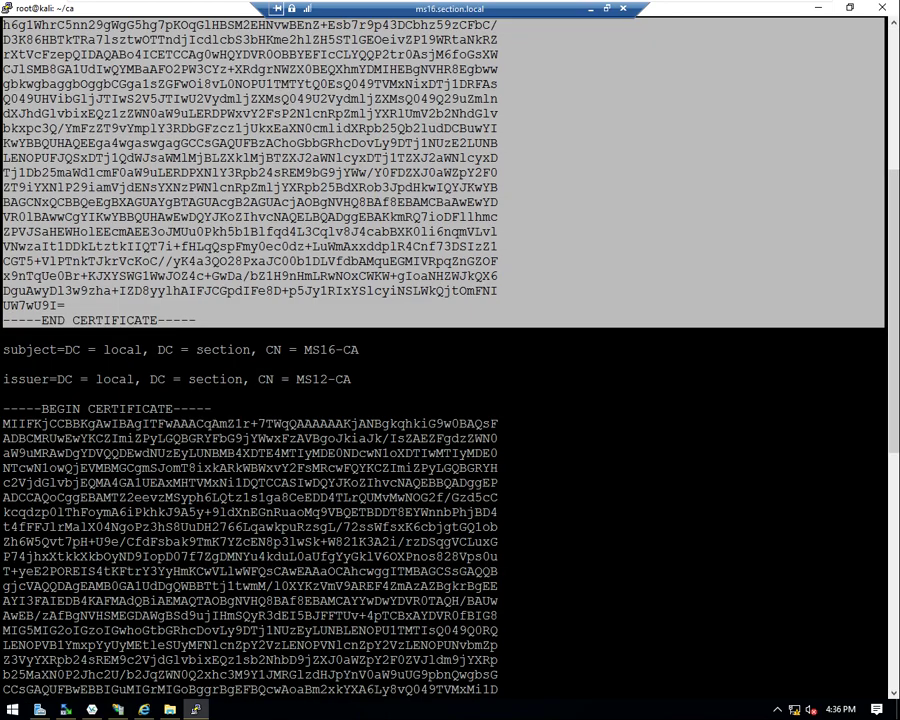
scroll(450, 360, "down", 8)
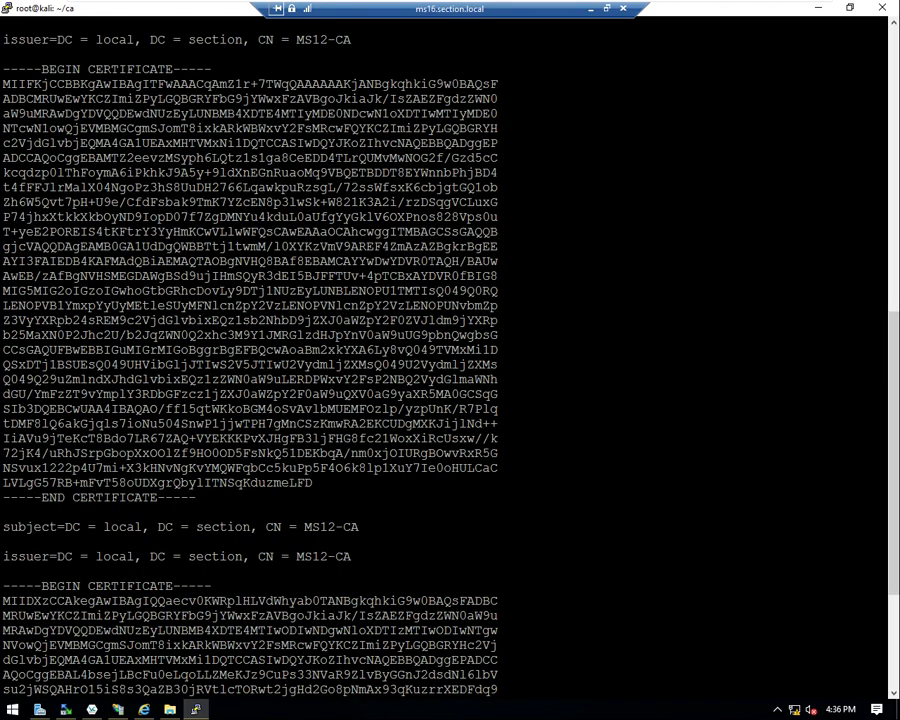
left_click_drag(3, 69, 400, 527)
left_click_drag(330, 530, 330, 485)
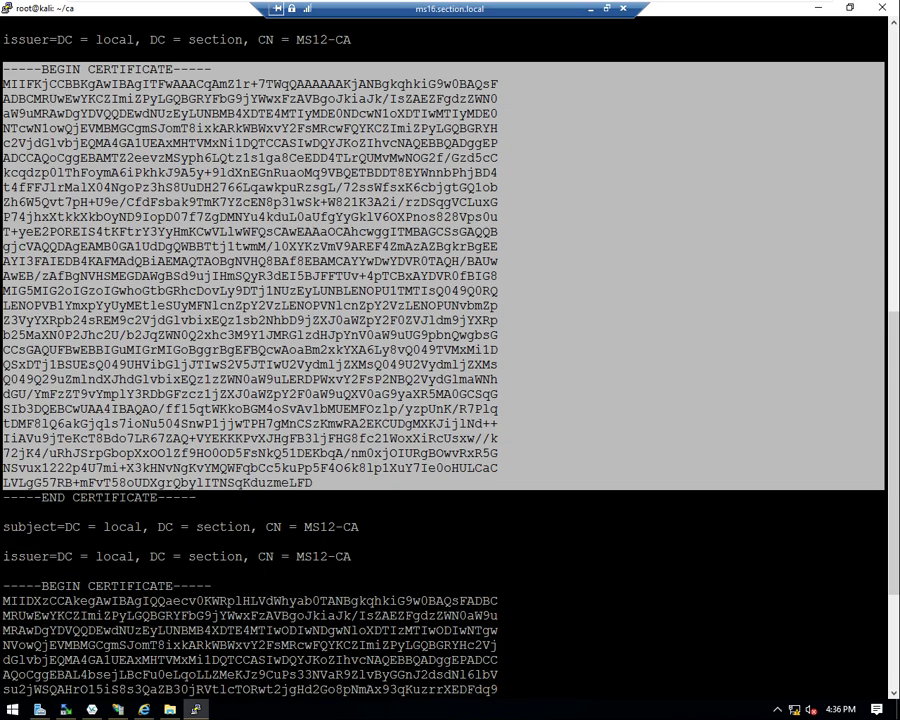
left_click_drag(7, 527, 200, 662)
- Empty the Kali terminal with the clear command
key("ctrl+c")
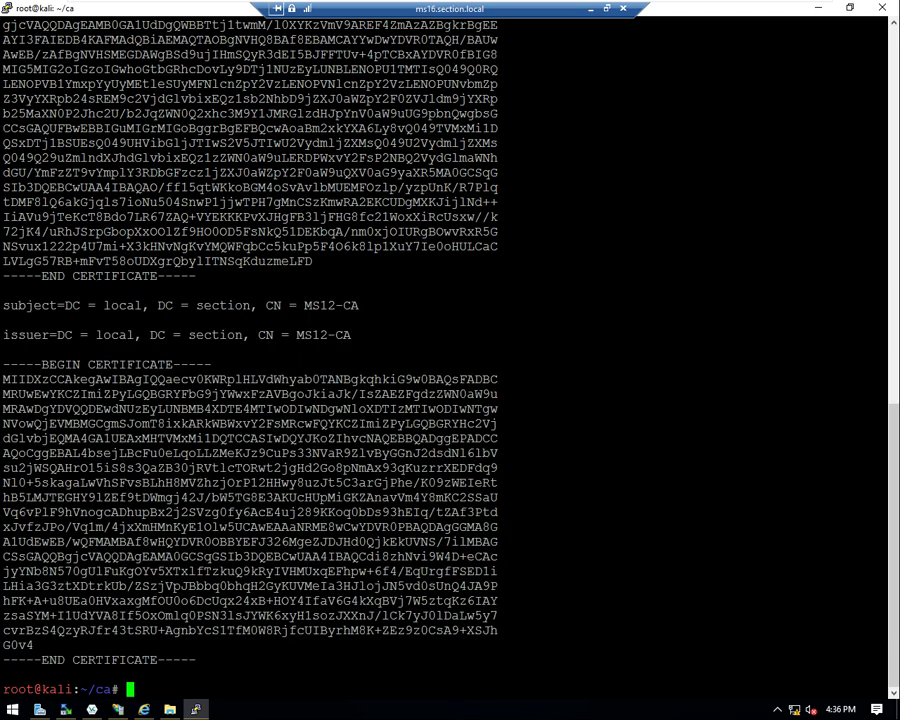
key("Return")
key("Return")
key("Return")
key("Return")
key("Return")
key("Return")
key("Return")
type("clear")
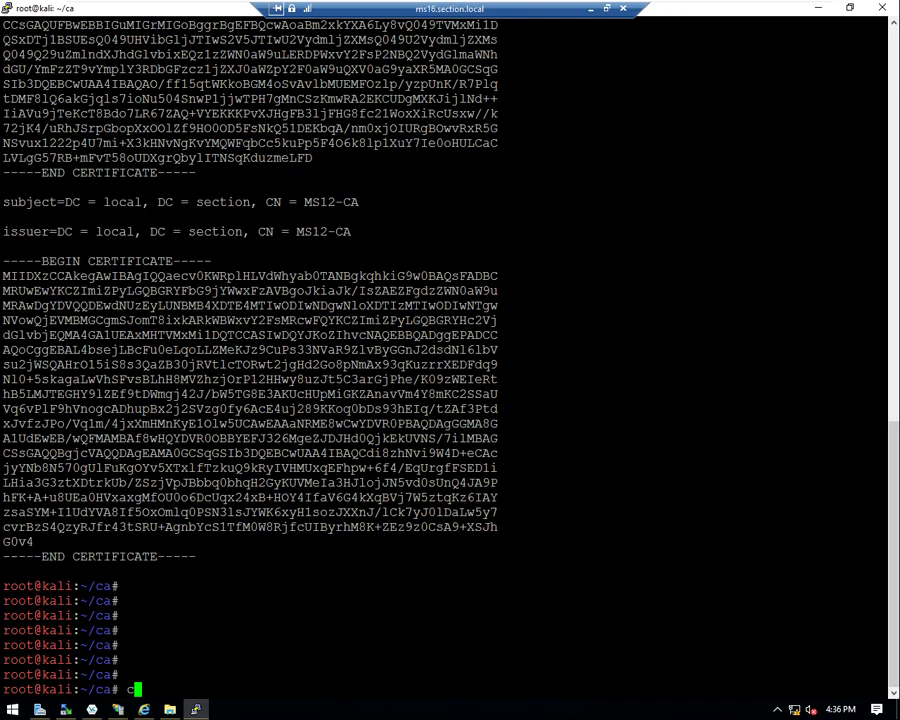
key("Return")
key("Return")
key("Return")
key("Return")
key("Return")
key("Return")
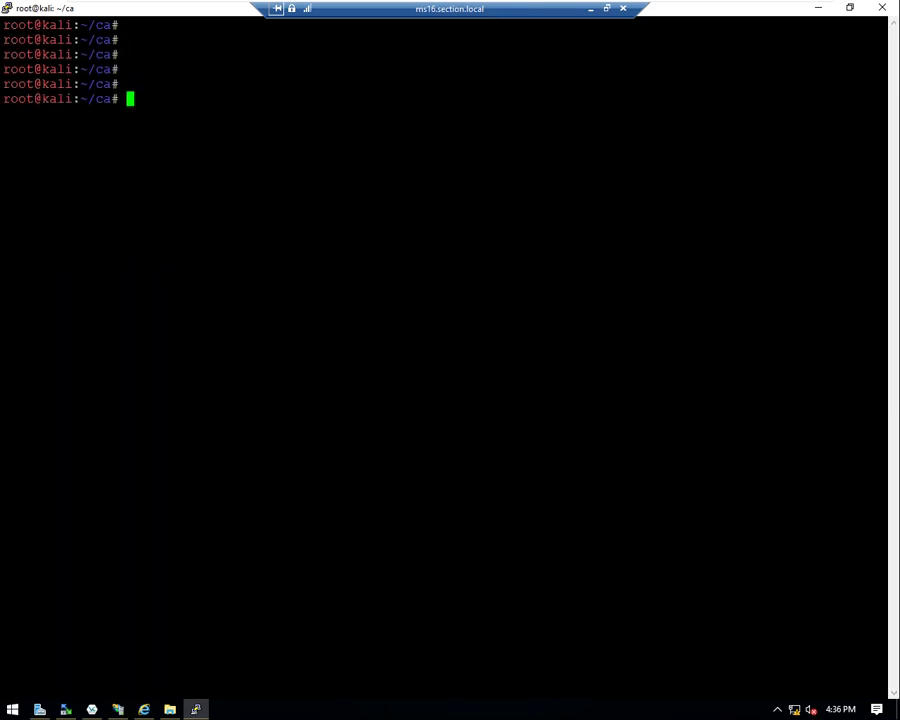
- In WinSCP, open the Kali /root/ca/pem folder and select wlc.cert.pem
left_click(118, 709)
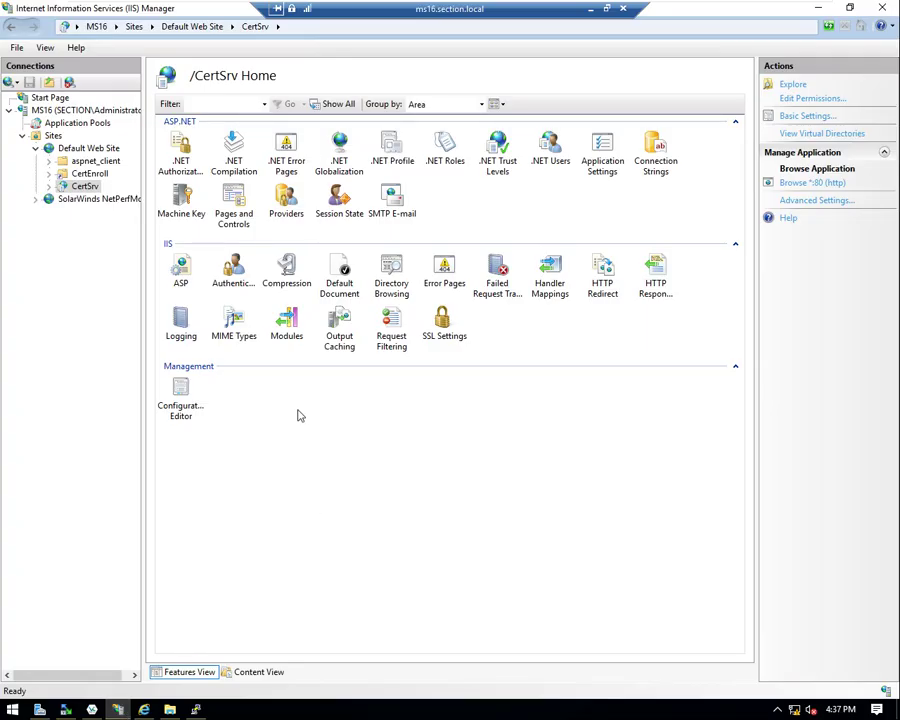
left_click(170, 709)
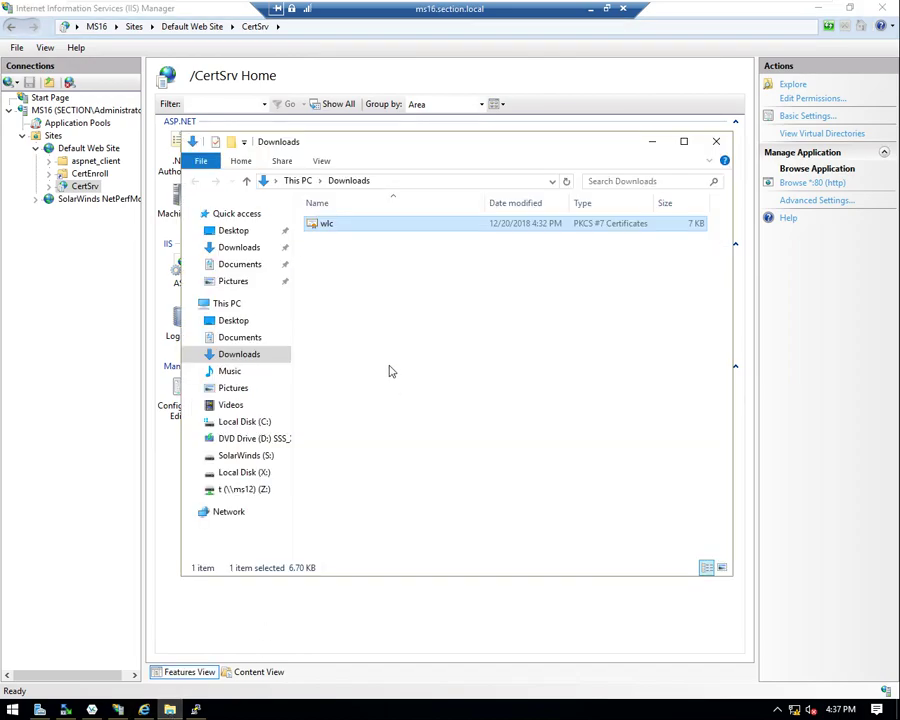
left_click(65, 709)
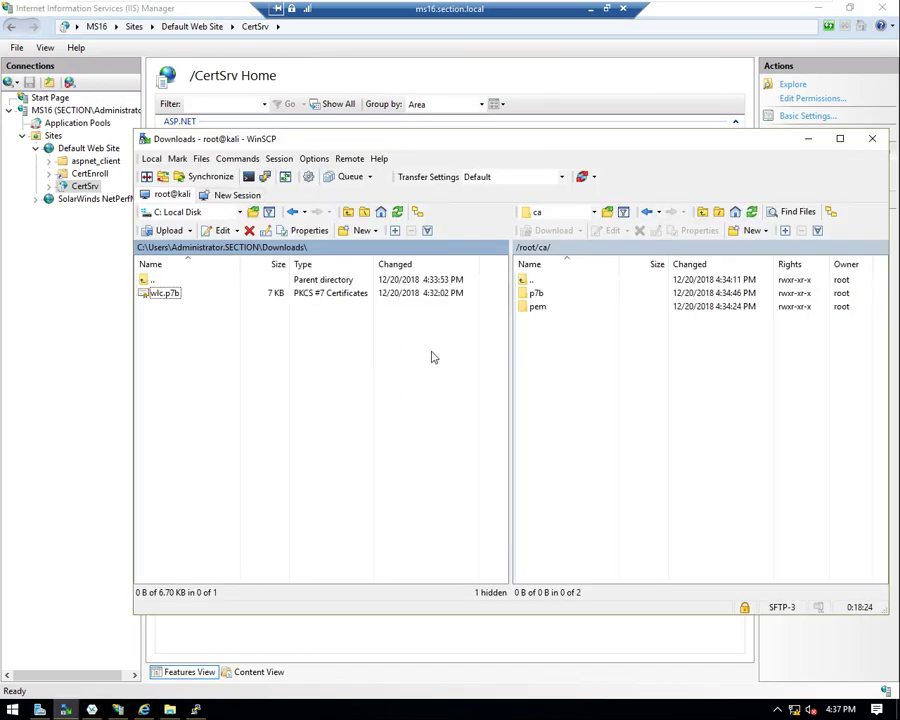
left_click(535, 293)
double_click(535, 293)
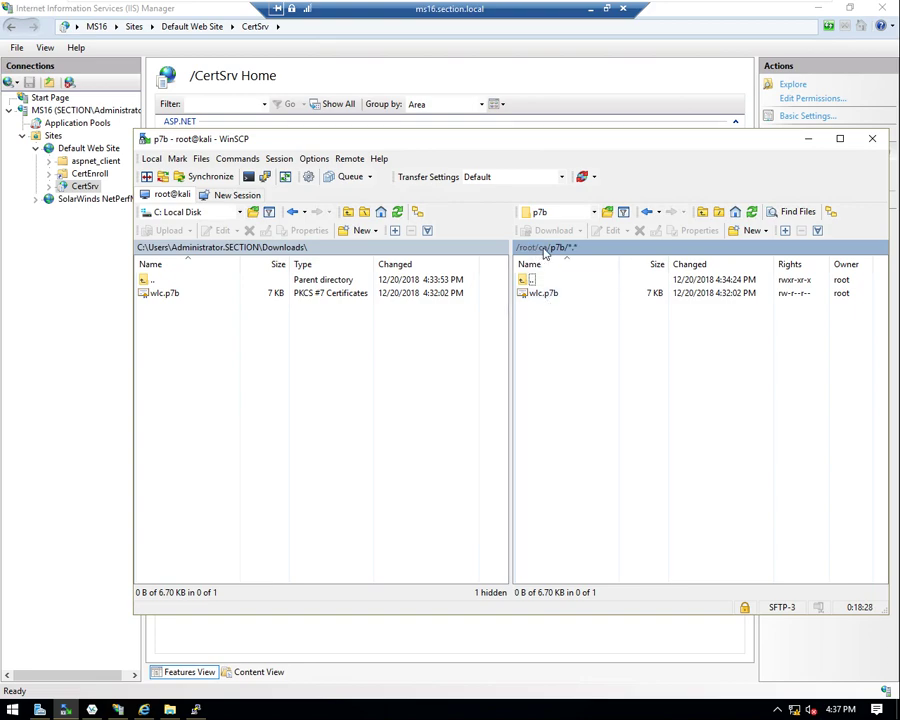
double_click(530, 279)
double_click(532, 306)
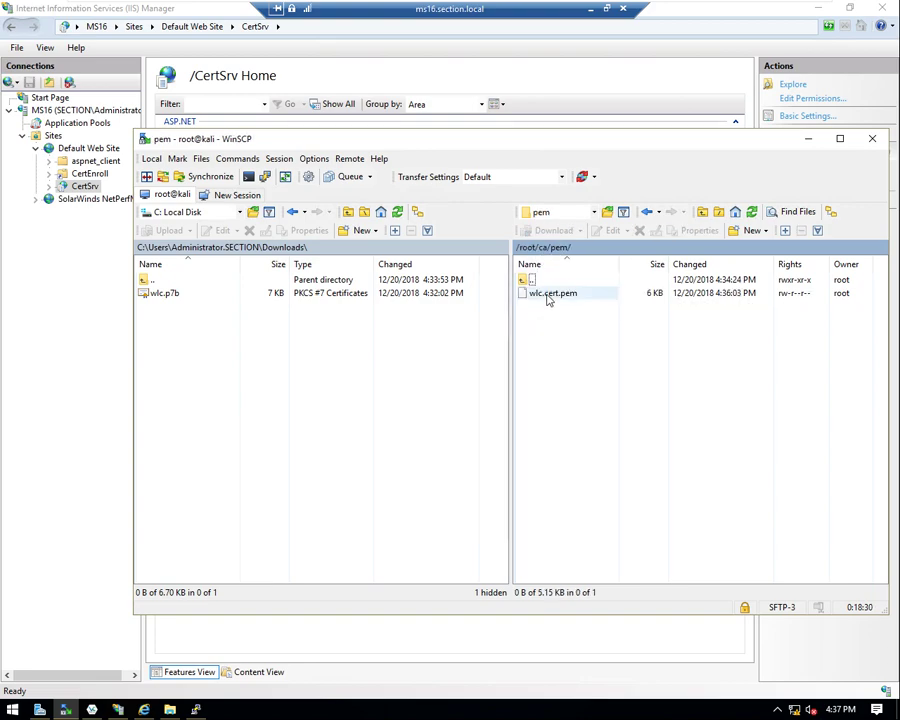
left_click(550, 294)
right_click(547, 295)
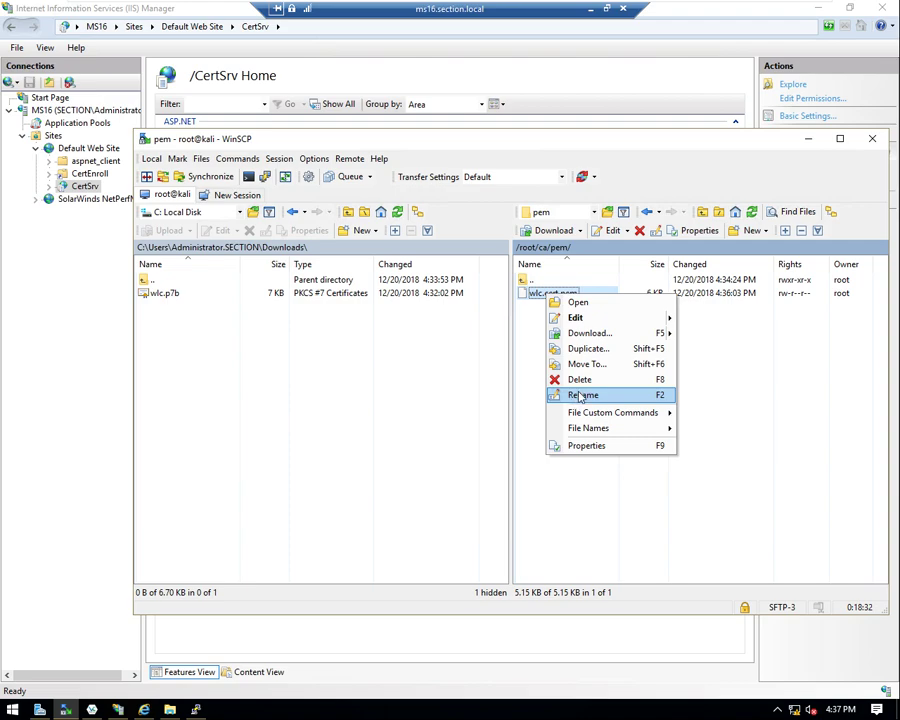
key("F2")
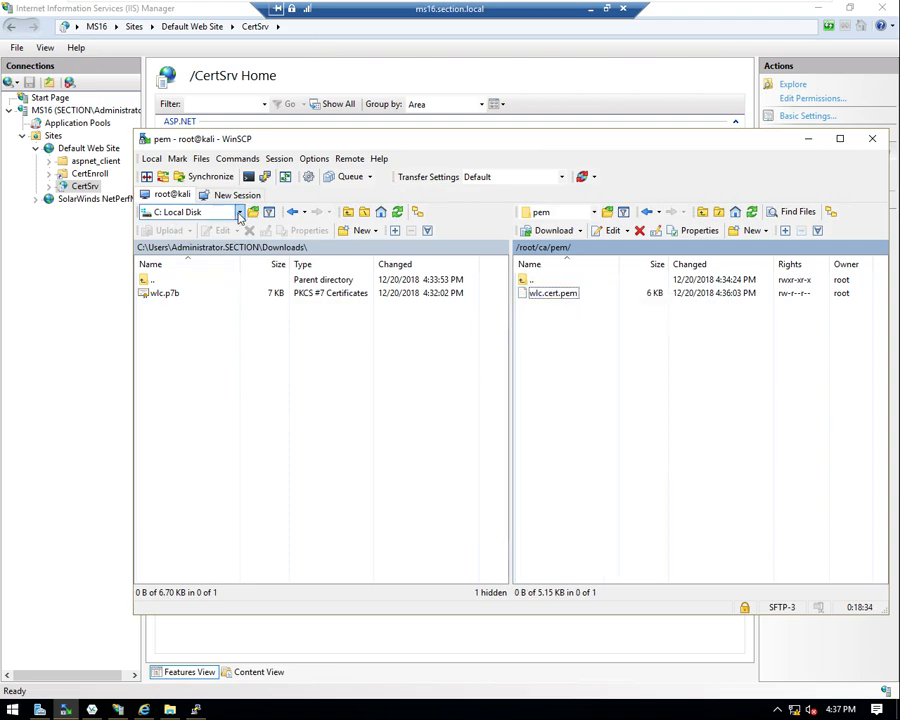
- Copy wlc.cert.pem onto the local Z: share and minimise the remote session
left_click(239, 212)
left_click(185, 302)
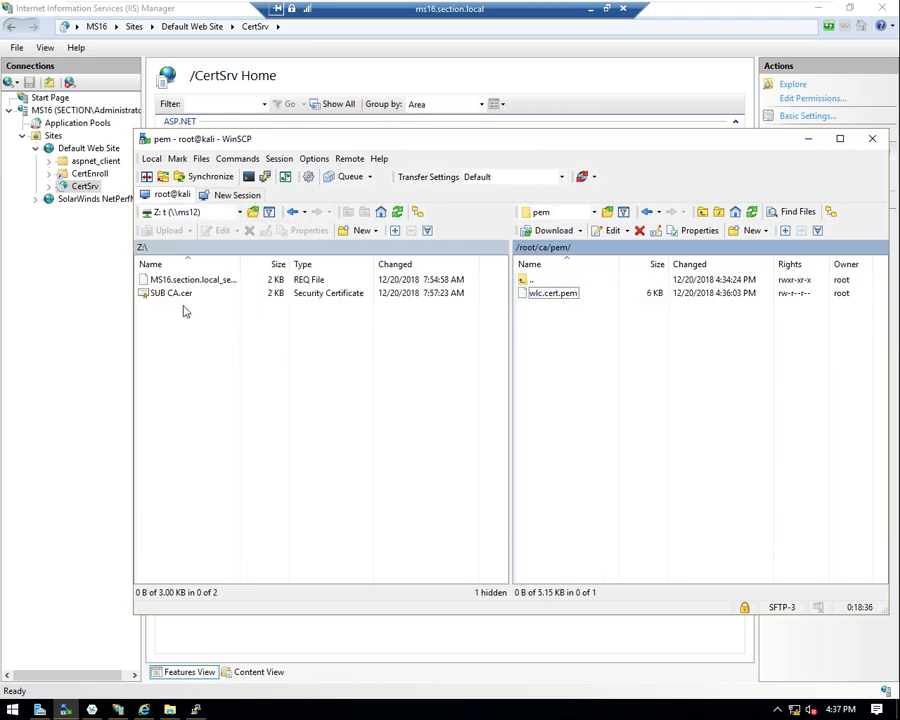
left_click_drag(557, 297, 237, 337)
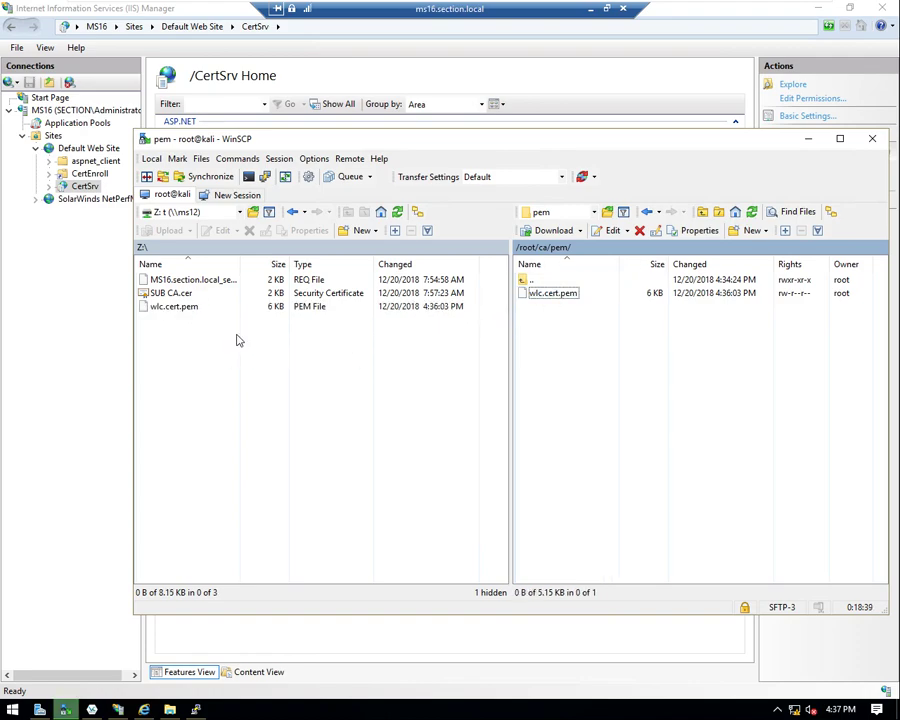
left_click(591, 10)
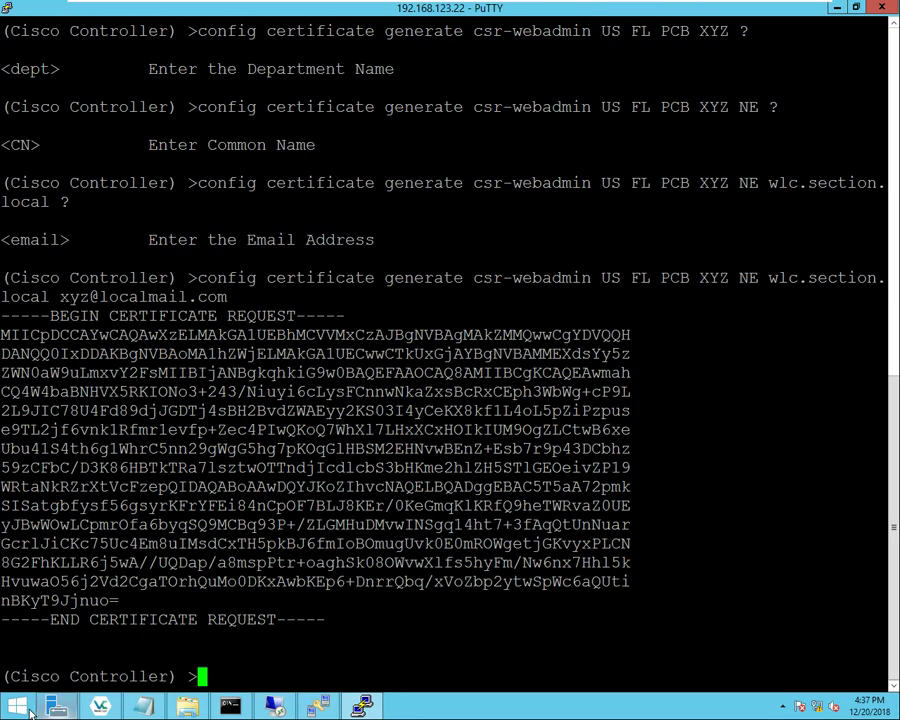
- Copy the wlc.cert file from the Share (T:) drive
left_click(187, 706)
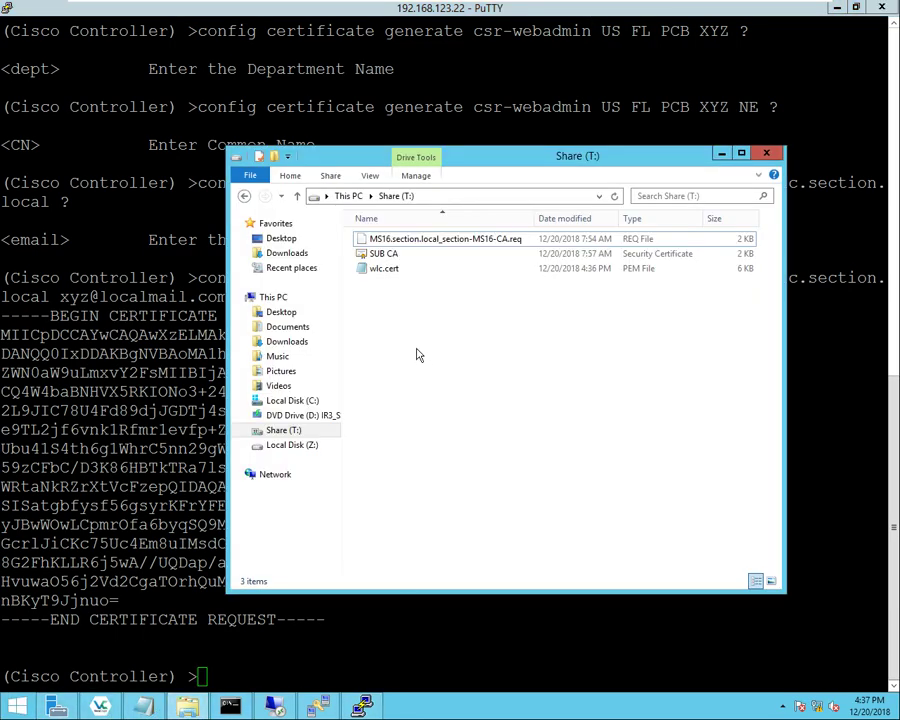
left_click(381, 270)
right_click(381, 269)
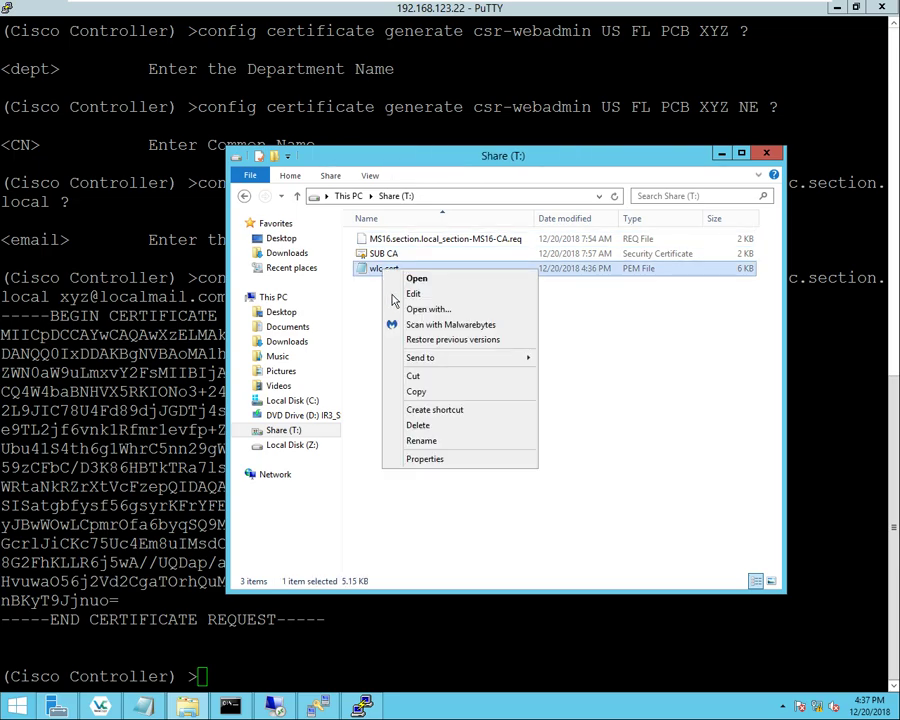
left_click(416, 391)
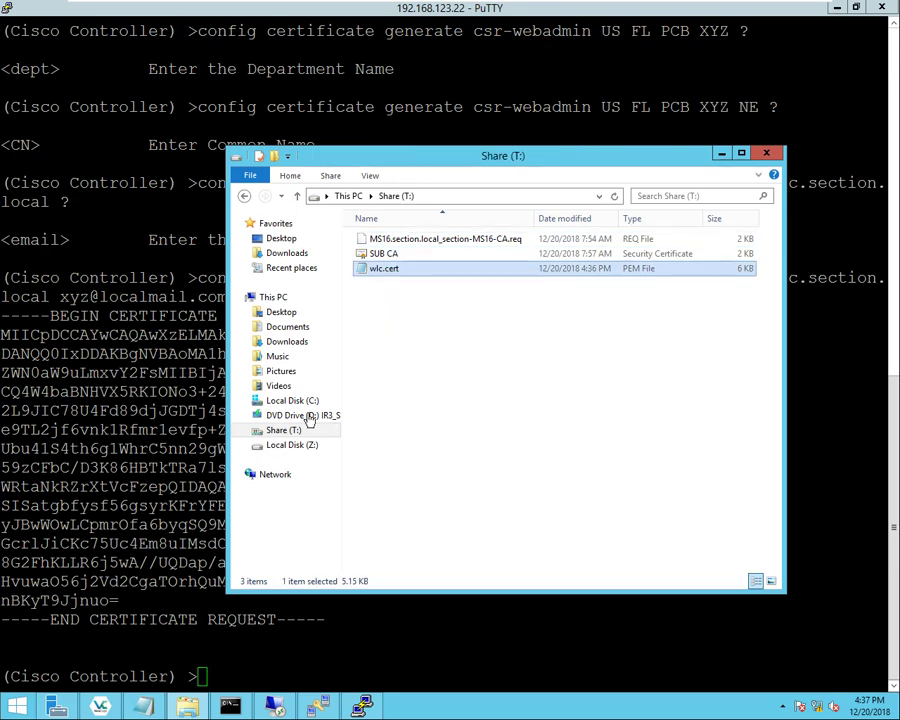
- Paste wlc.cert into C:\SFTP_Root and return to the controller console
left_click(288, 401)
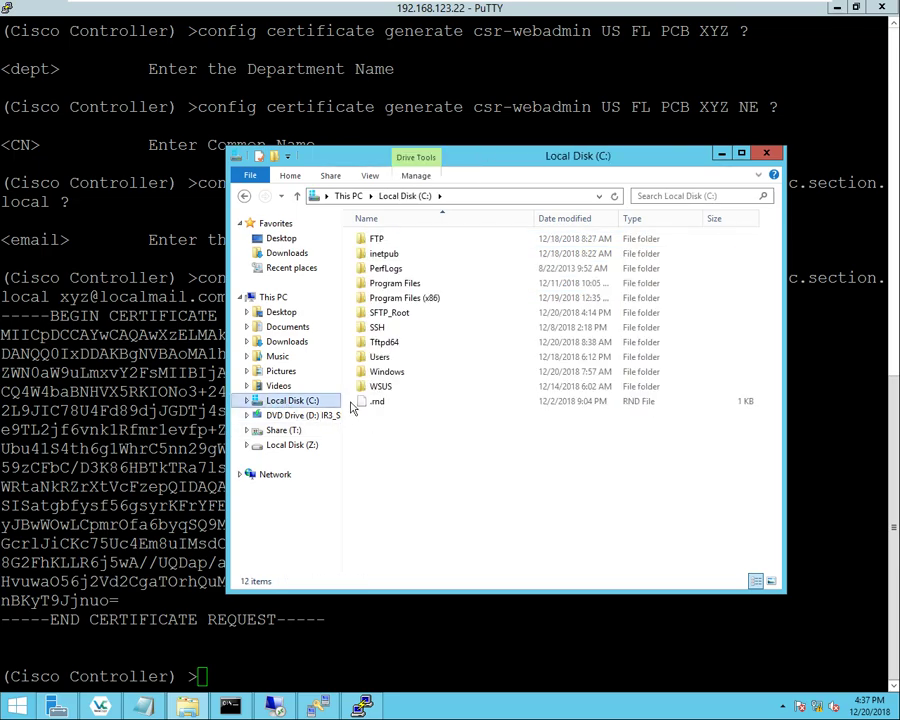
double_click(363, 314)
right_click(387, 275)
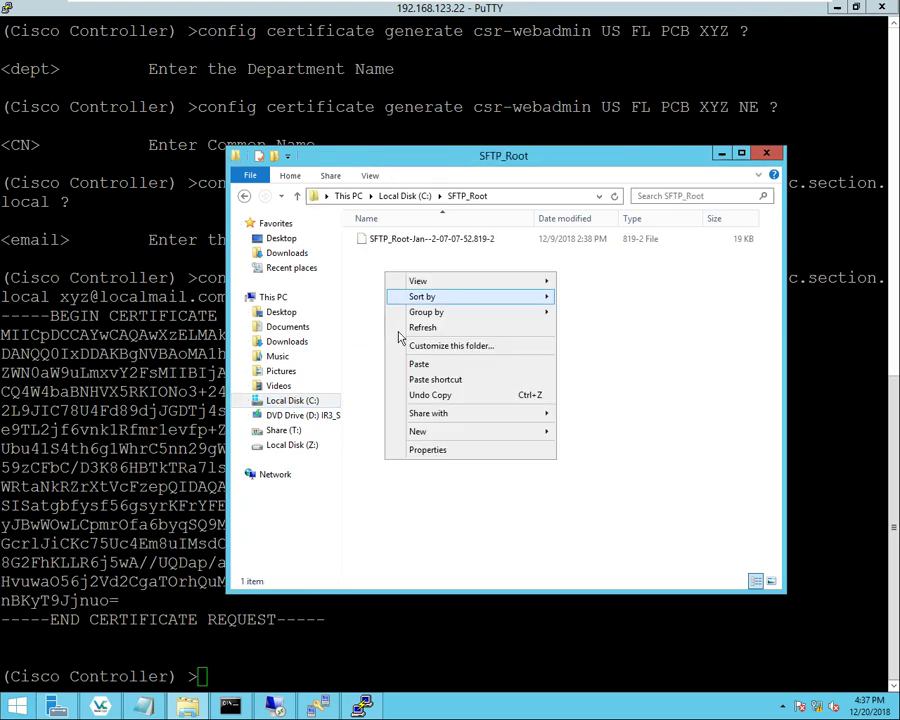
left_click(418, 363)
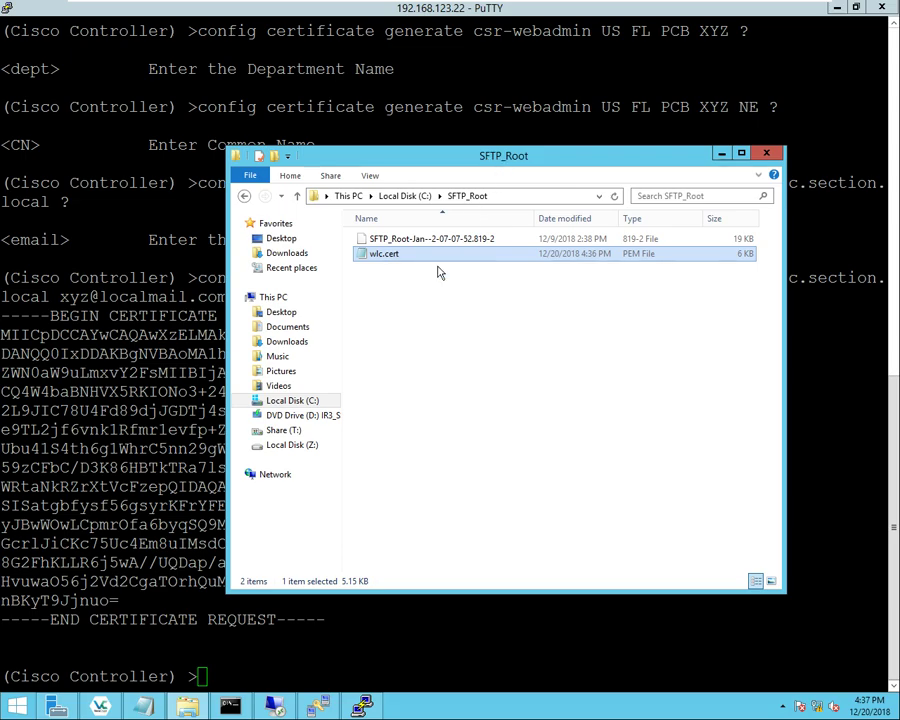
left_click(430, 322)
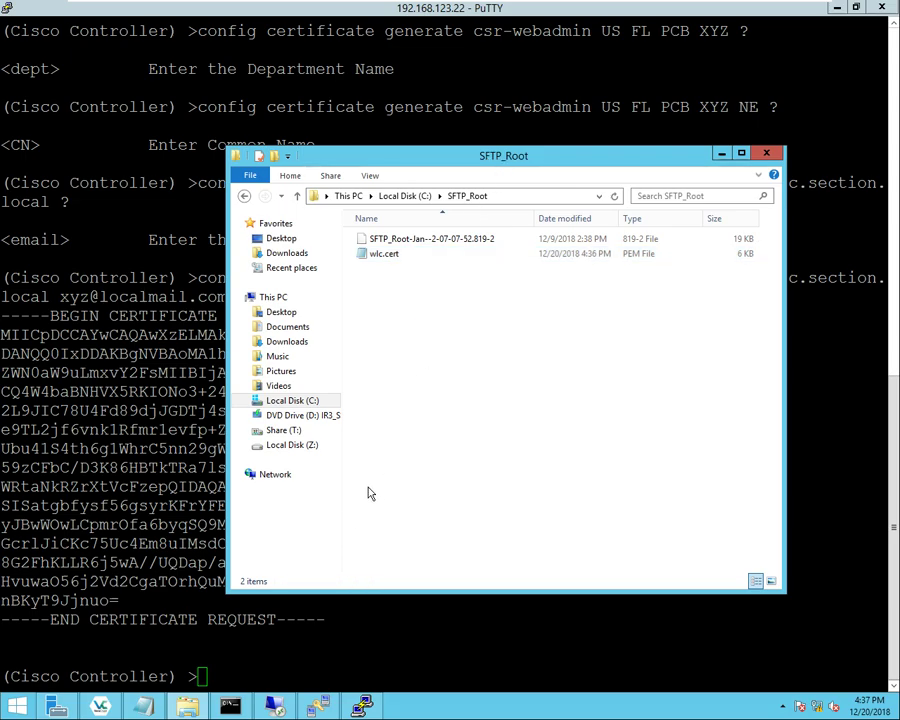
key("alt+Tab")
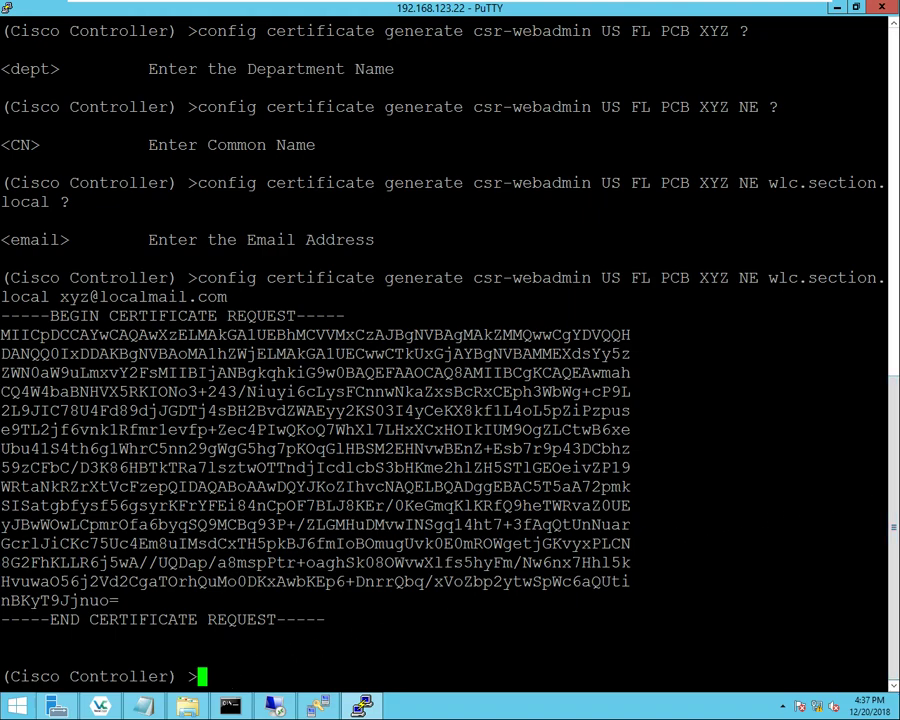
- Set transfer download mode to sftp, copying the option from the ? help list
type("transfer ")
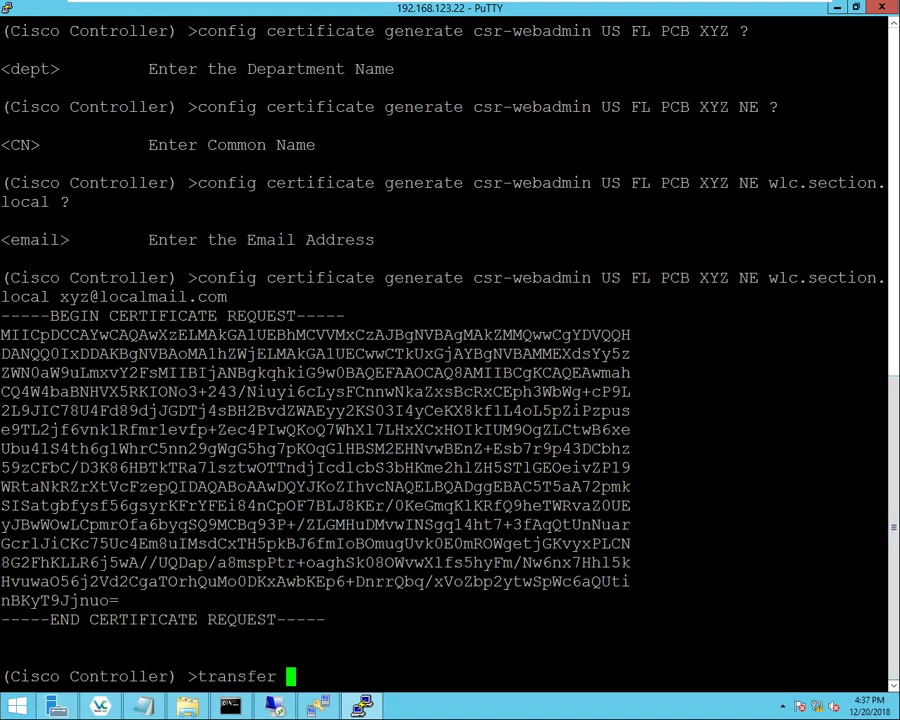
type("download mode ")
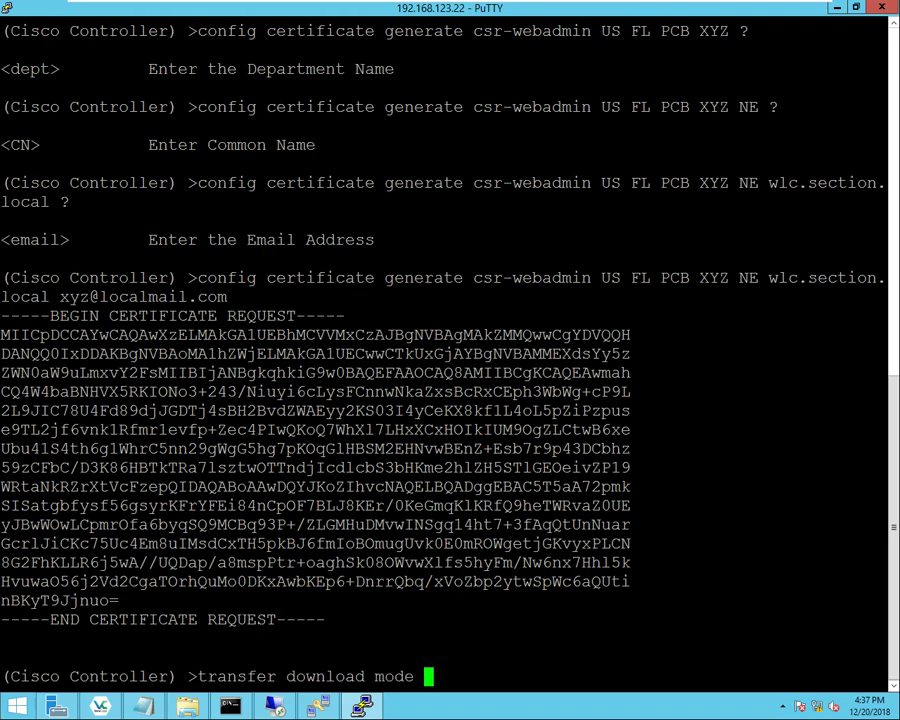
type("?")
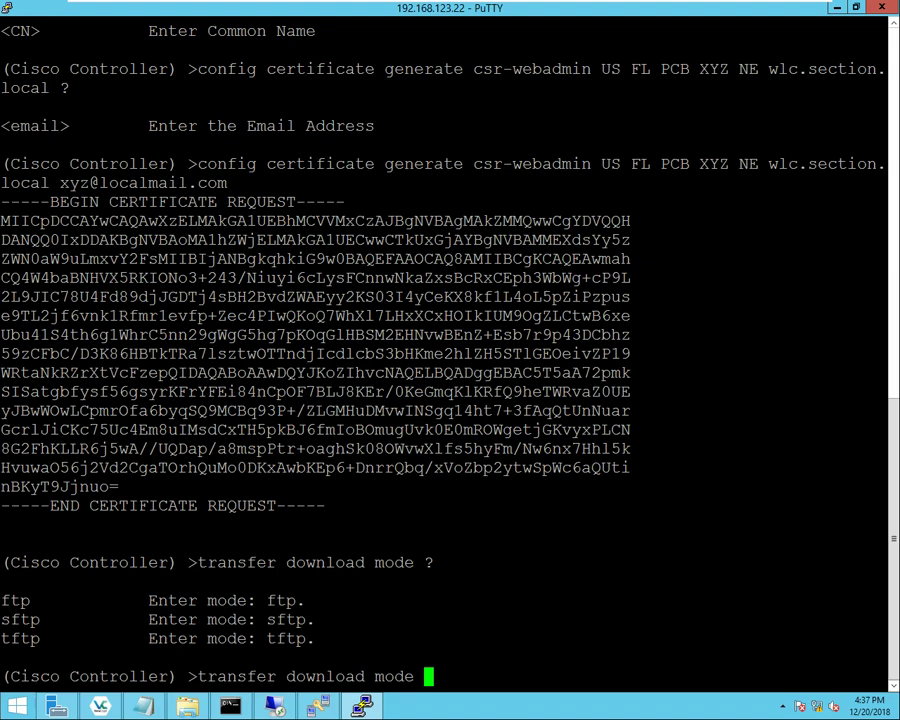
double_click(20, 619)
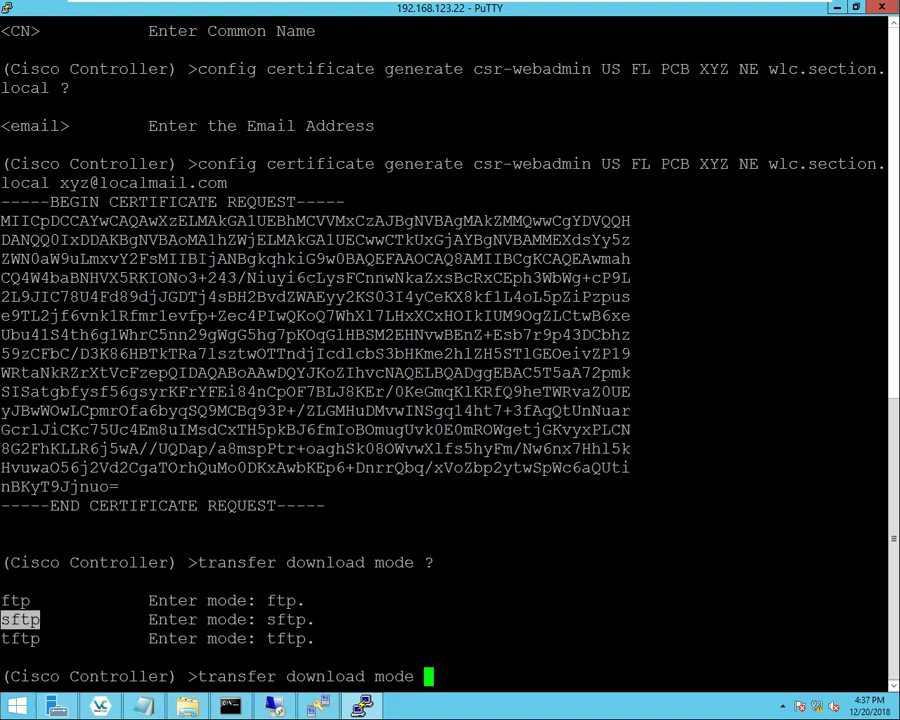
key("shift+Insert")
key("Return")
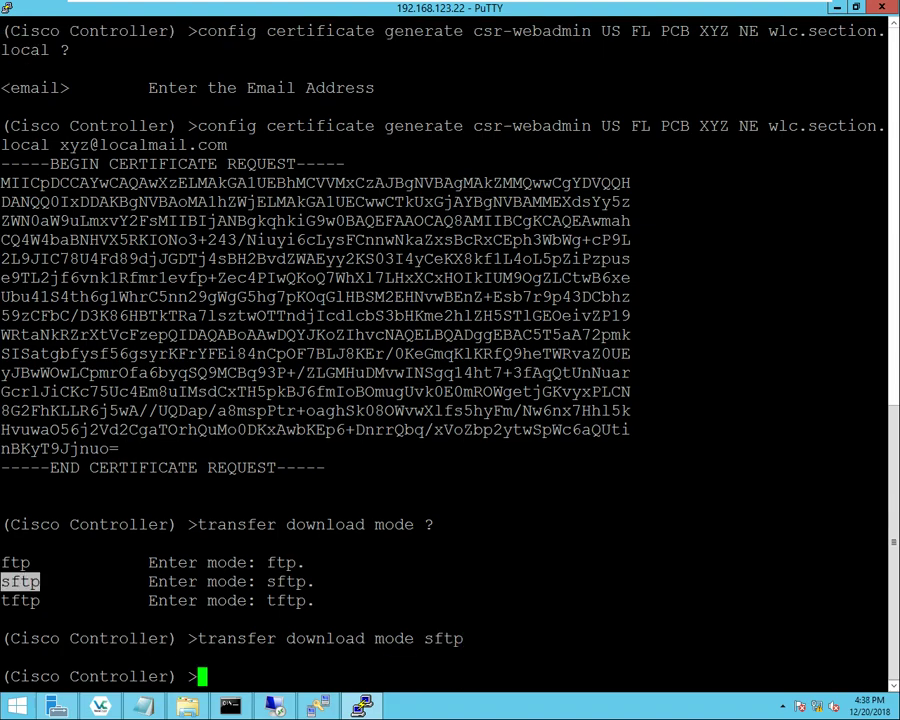
- Set transfer download datatype to webadmincert, copied from the ? help list
key("Up")
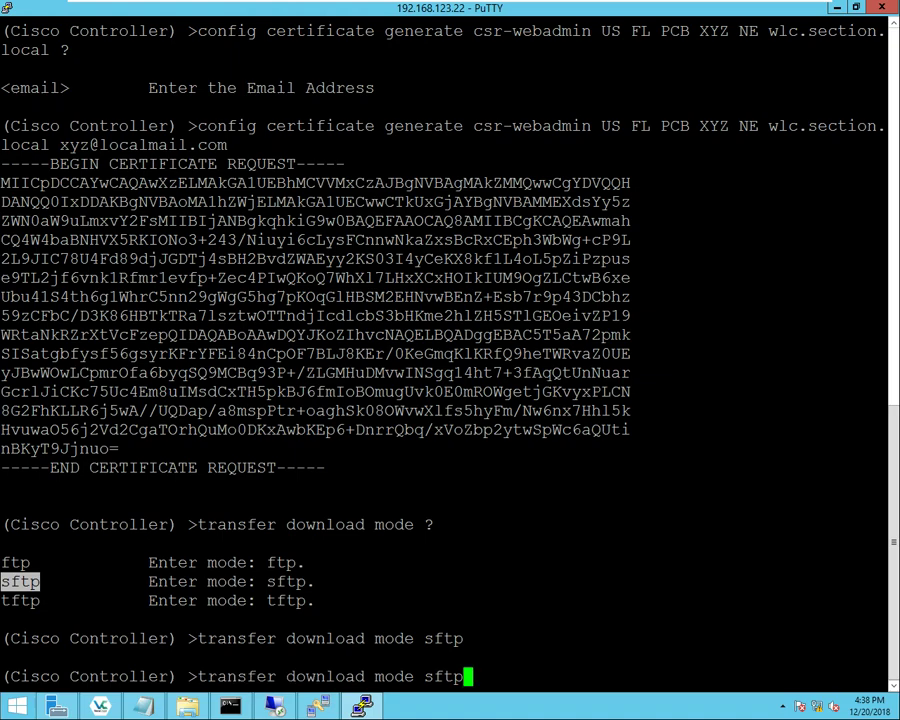
key("BackSpace")
key("BackSpace")
key("BackSpace")
key("BackSpace")
key("BackSpace")
type("d")
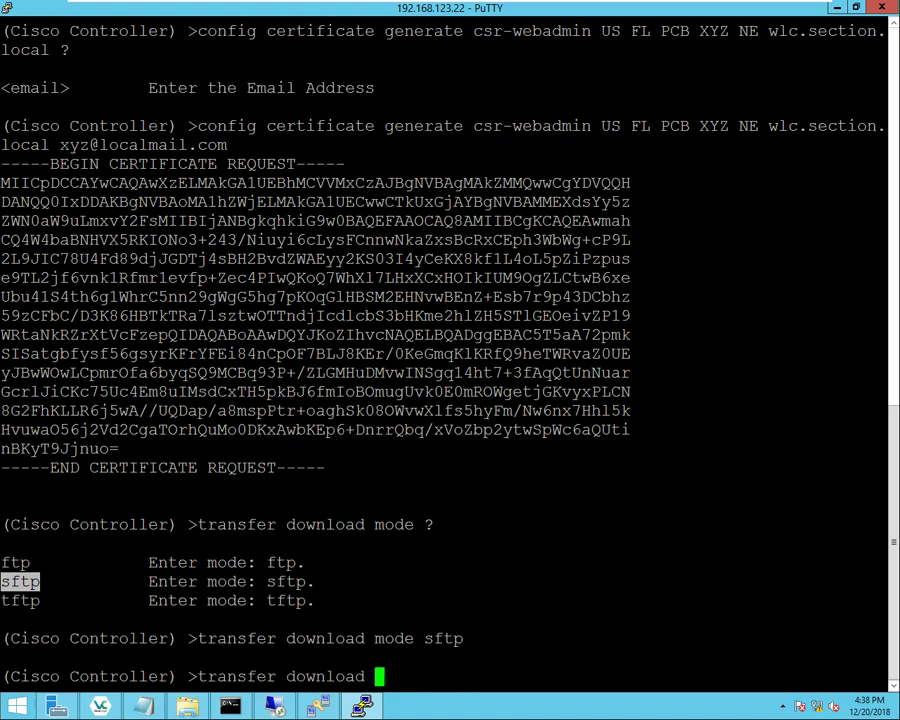
type("atatype ?")
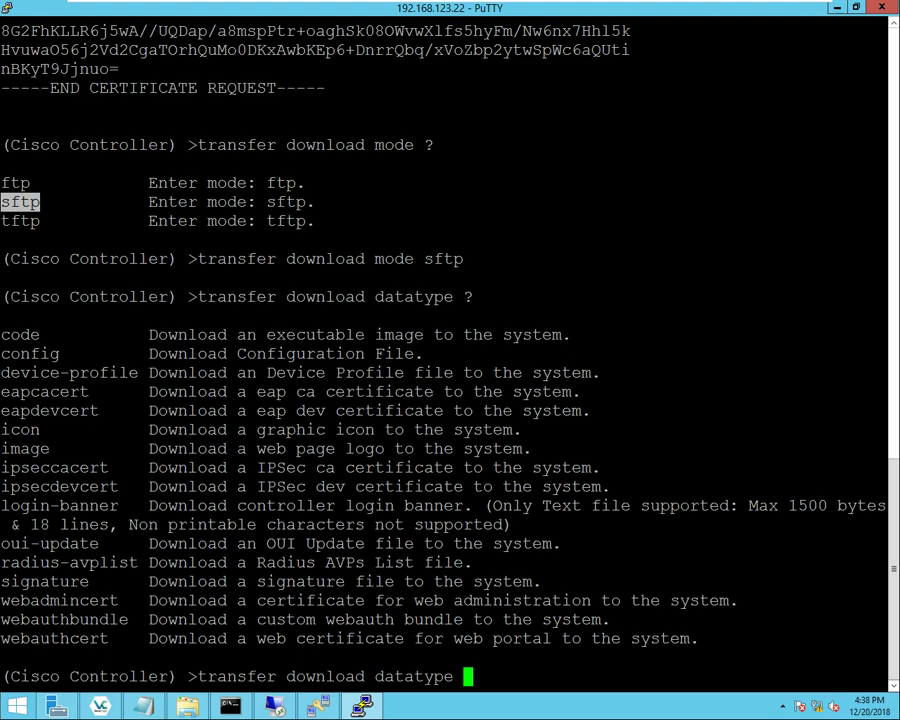
double_click(59, 600)
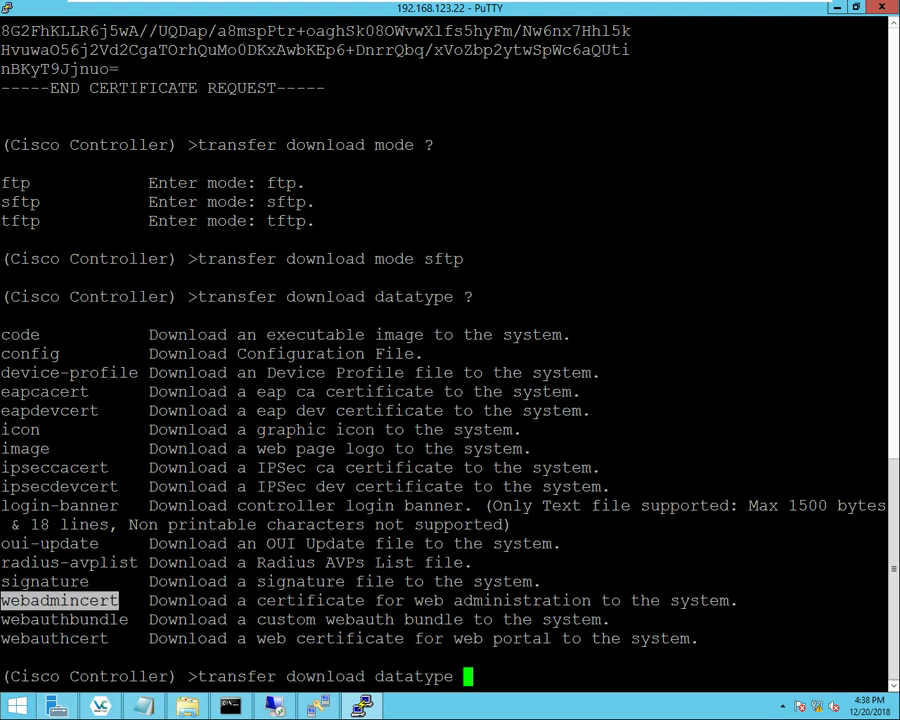
key("shift+Insert")
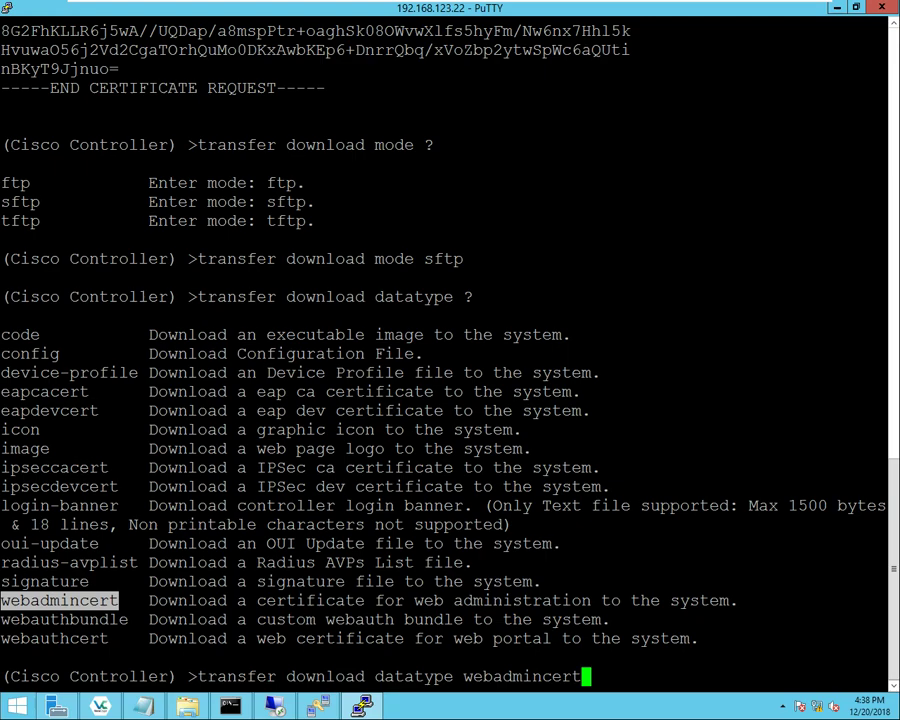
key("Return")
key("Up")
key("BackSpace")
key("BackSpace")
key("BackSpace")
key("BackSpace")
key("BackSpace")
key("BackSpace")
key("BackSpace")
key("BackSpace")
key("BackSpace")
key("BackSpace")
key("BackSpace")
key("BackSpace")
key("BackSpace")
key("BackSpace")
key("BackSpace")
key("BackSpace")
key("BackSpace")
key("BackSpace")
key("BackSpace")
key("BackSpace")
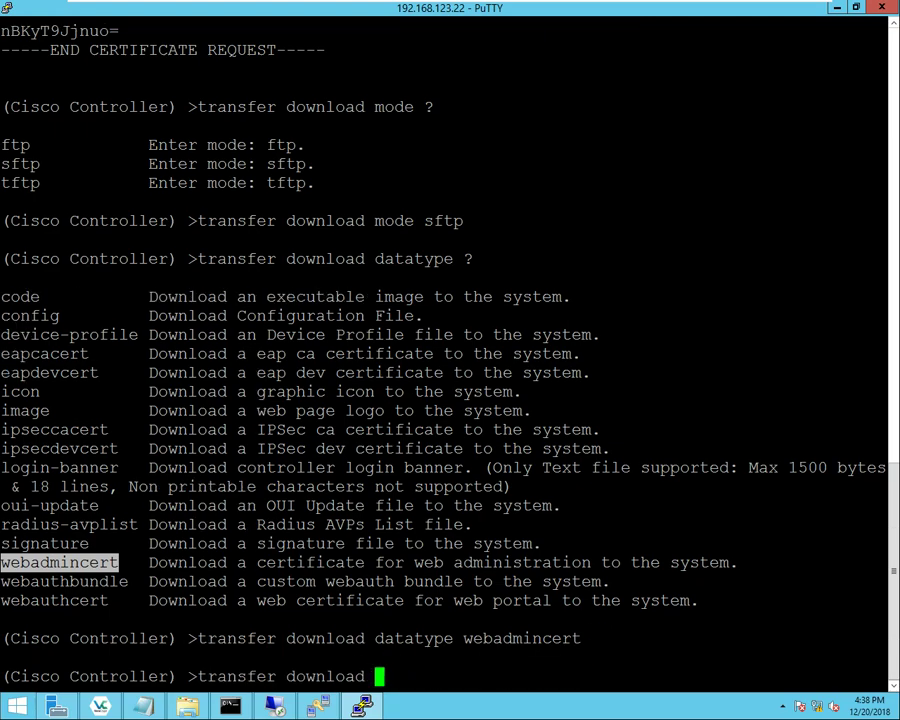
- Set the download server IP to 192.168.0.2 and path to / after confirming SFTP_Root location
type("serverip 192.16")
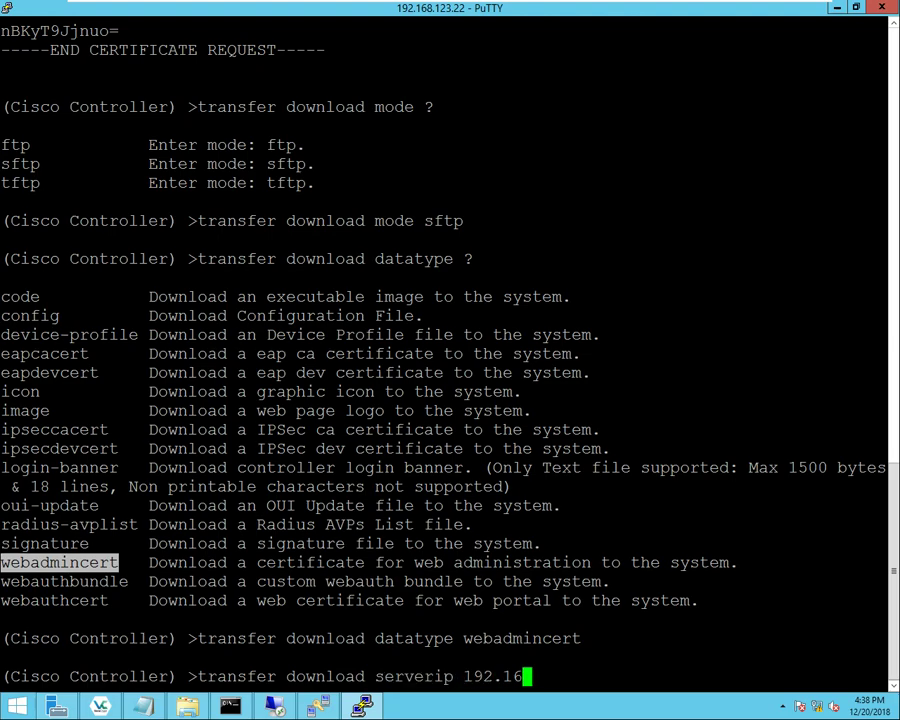
type("8.0.2")
key("Return")
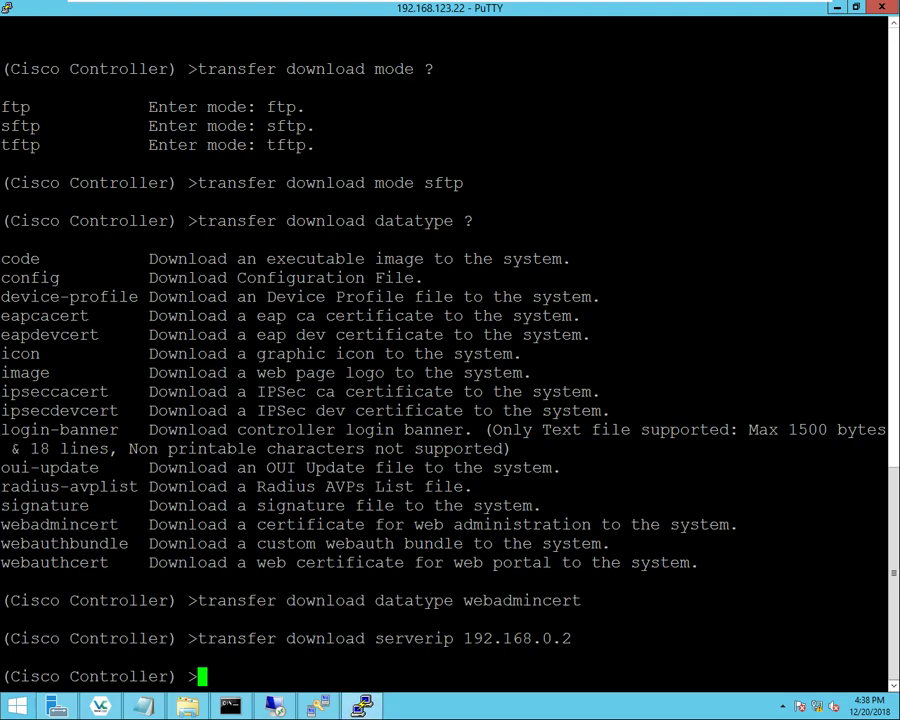
type("transfer ")
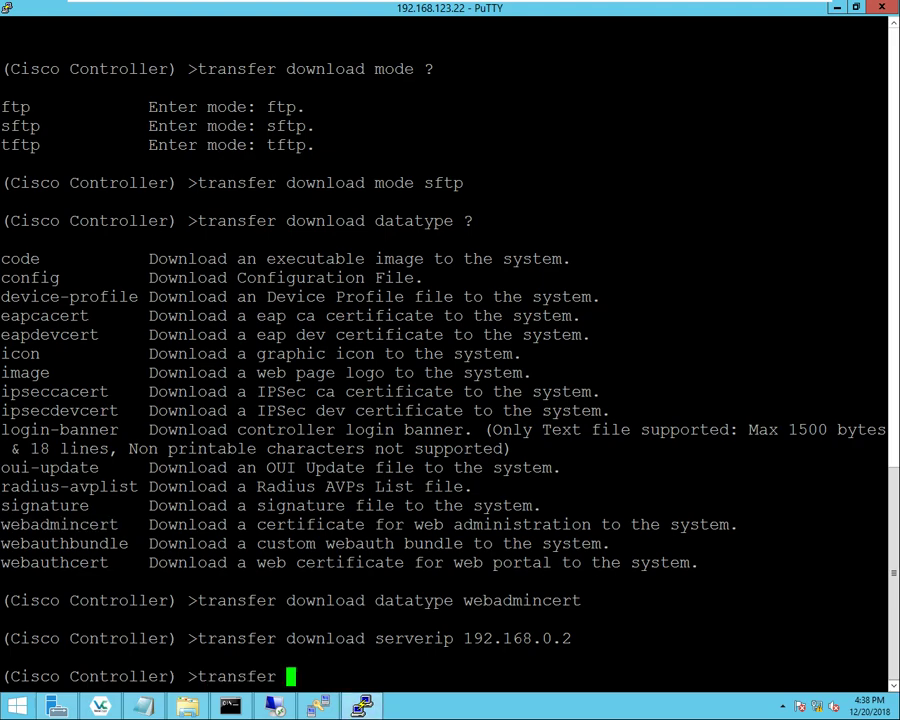
type("download ")
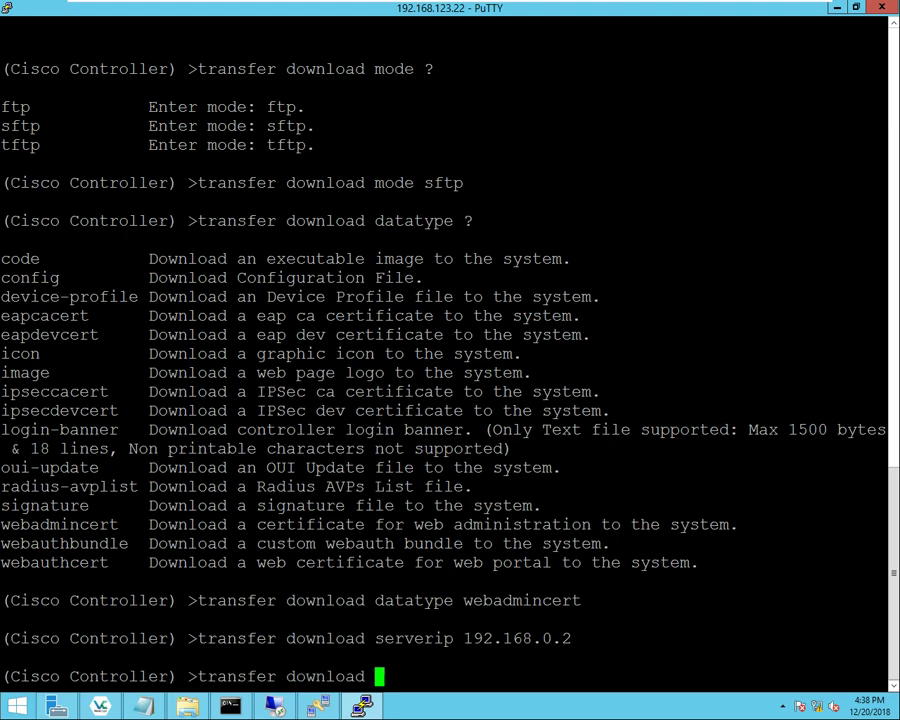
type("pa")
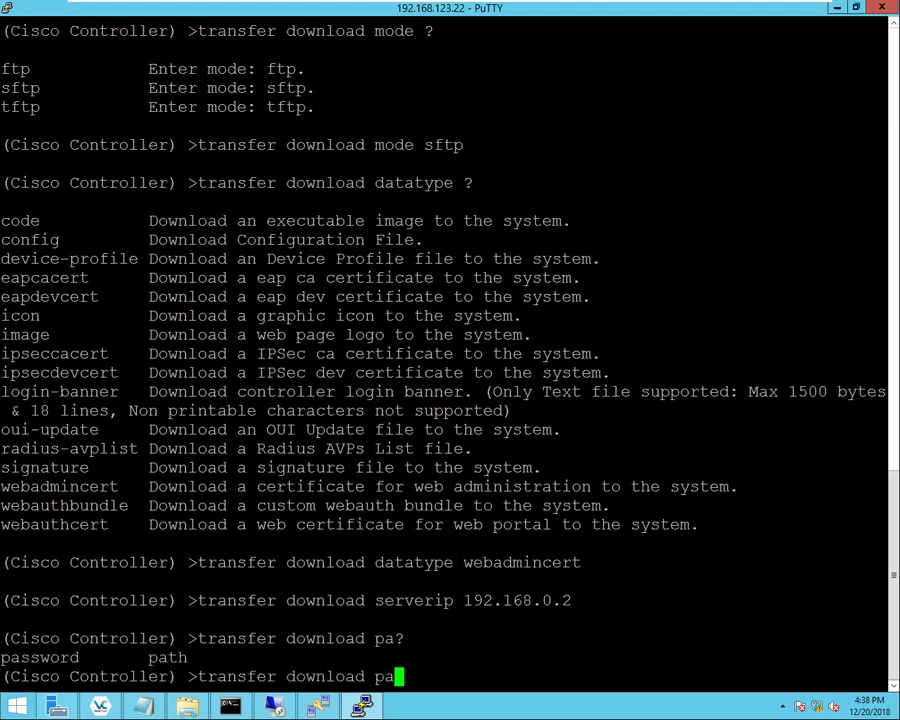
type("?th ")
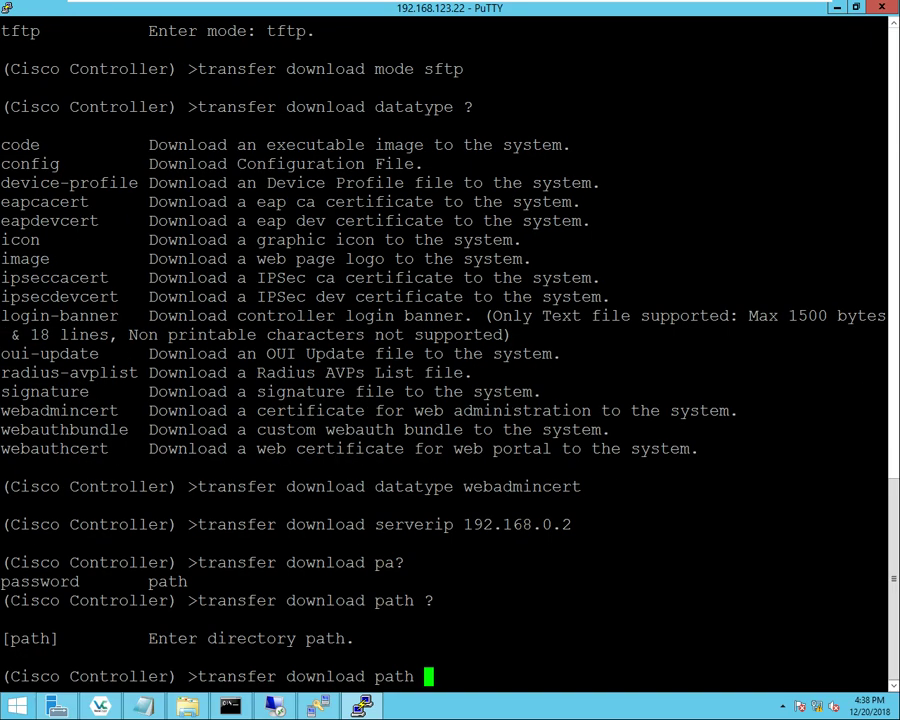
type("?/")
left_click(188, 706)
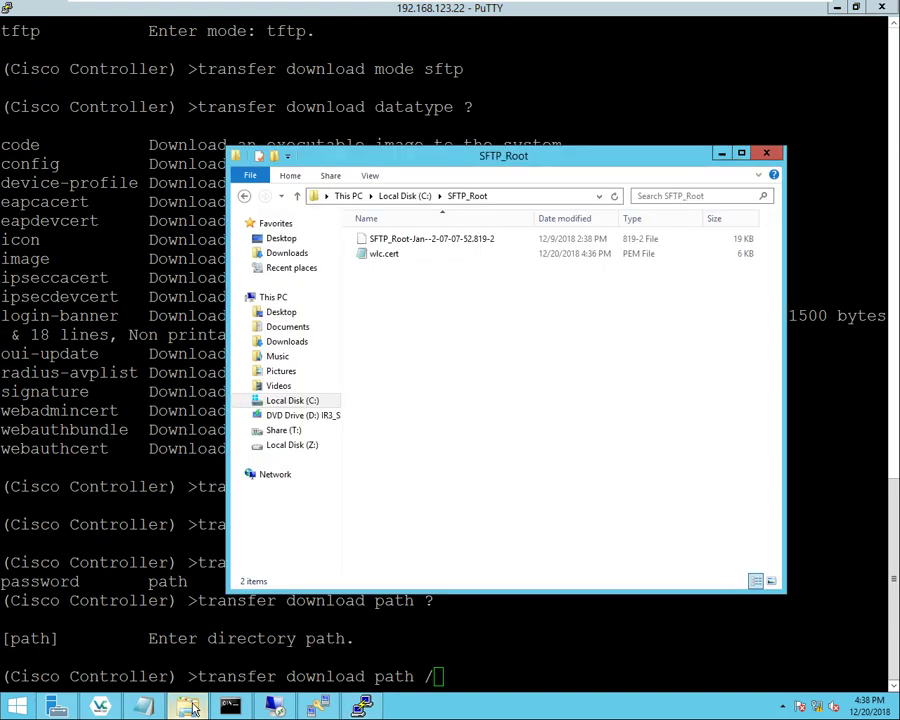
left_click(293, 402)
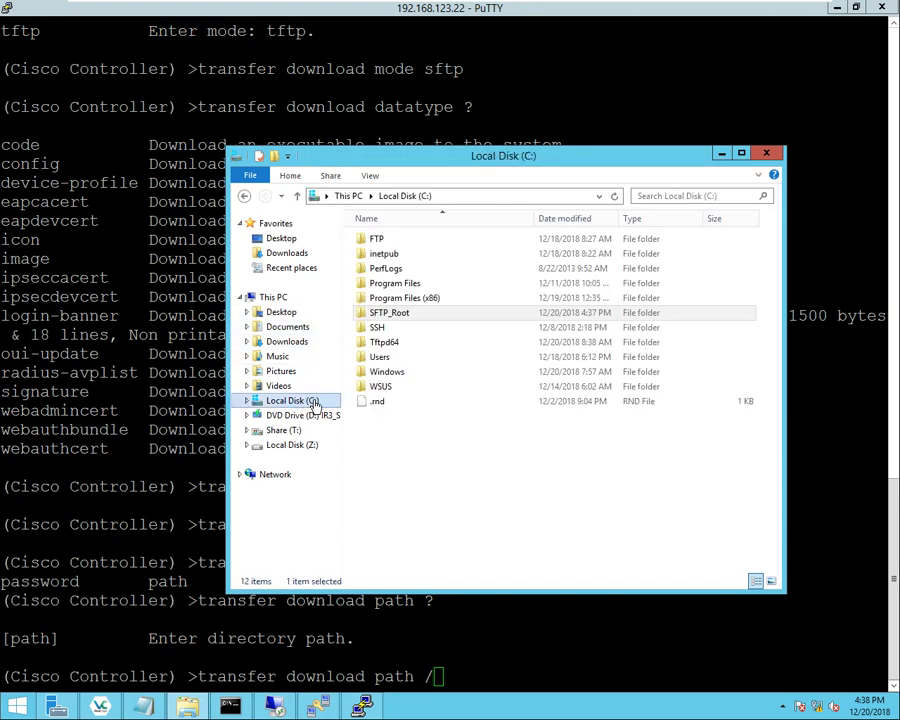
left_click(364, 316)
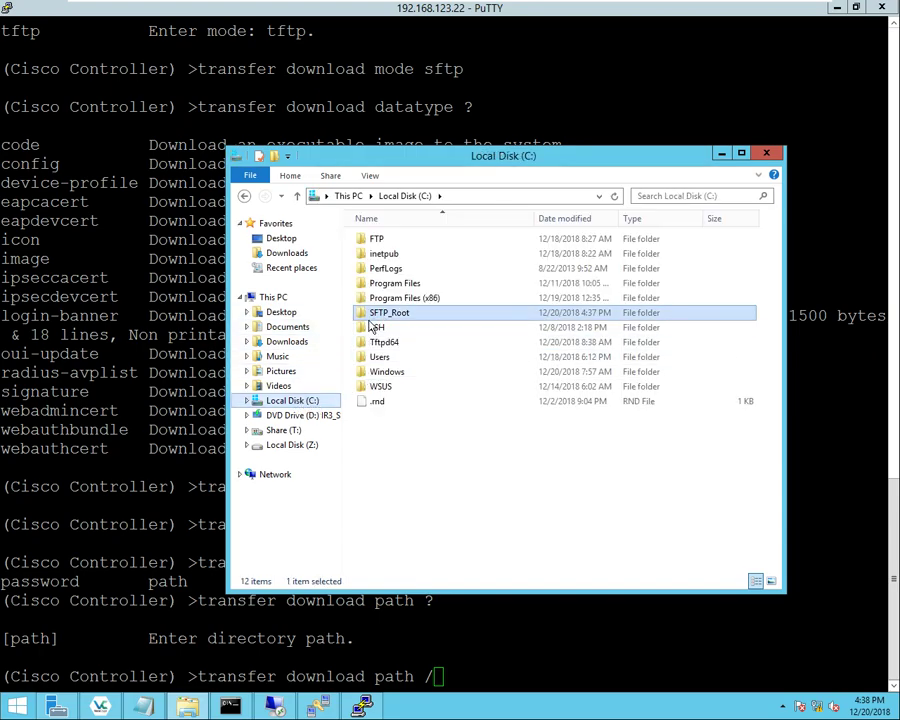
key("alt+Tab")
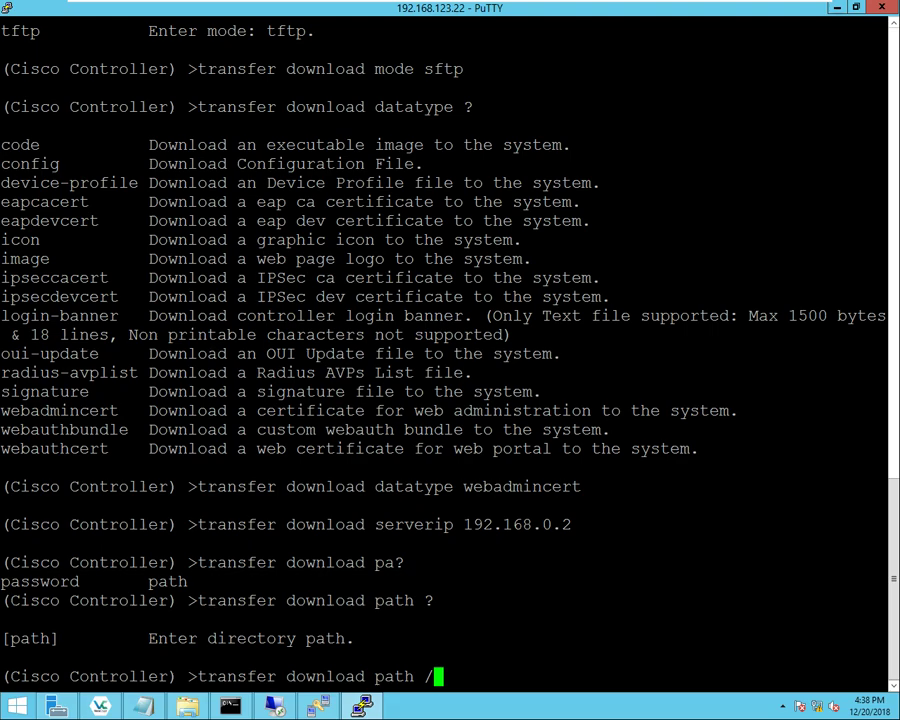
key("Return")
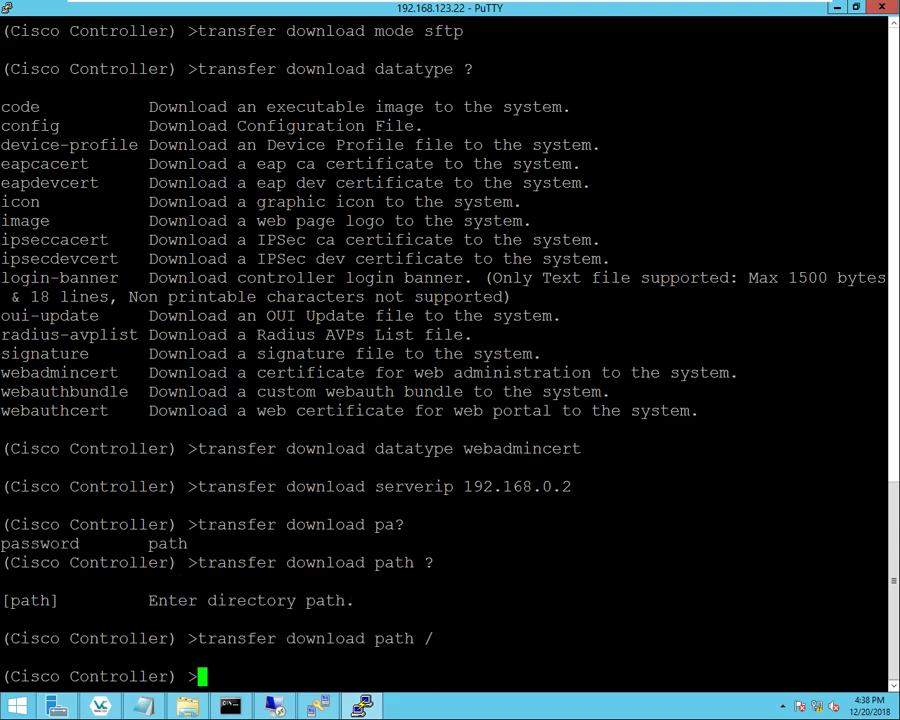
- Set the download filename to wlc.cert.pem and begin the transfer download start command
type("transfer download ")
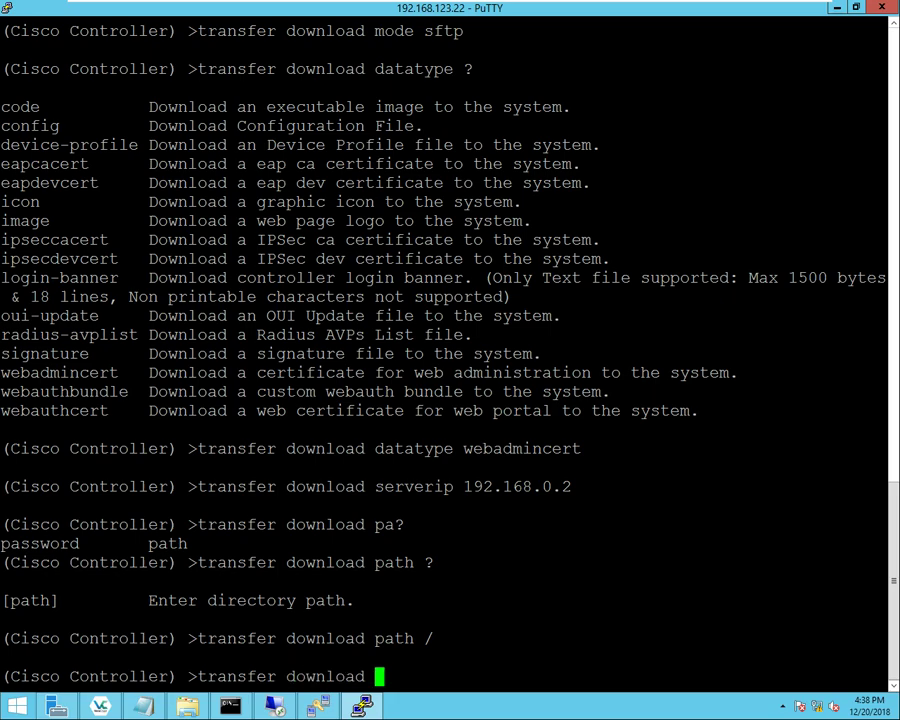
type("filename ")
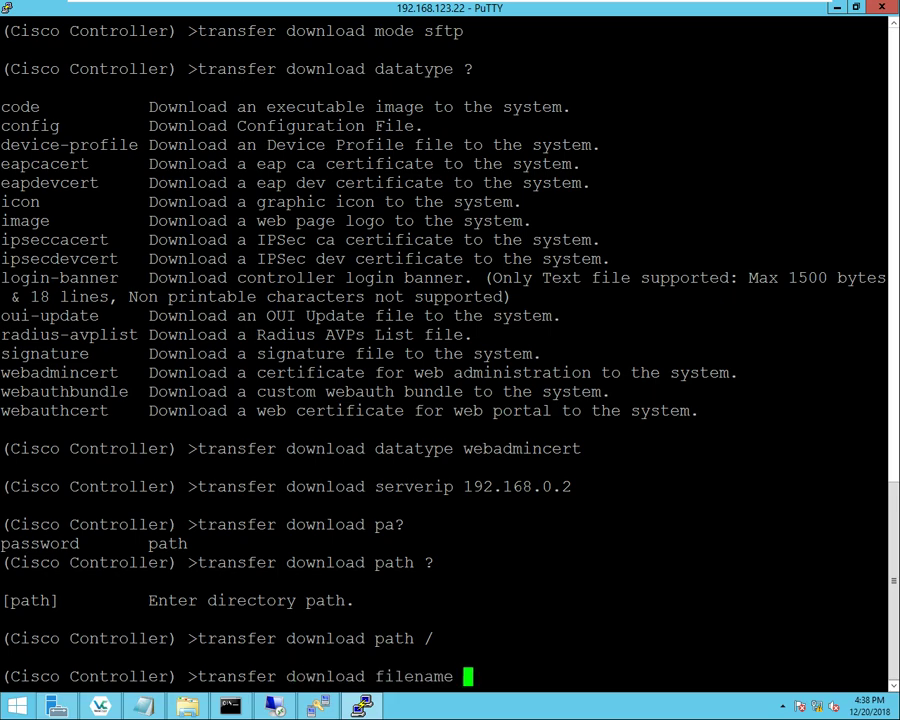
type("wlc.cert.p")
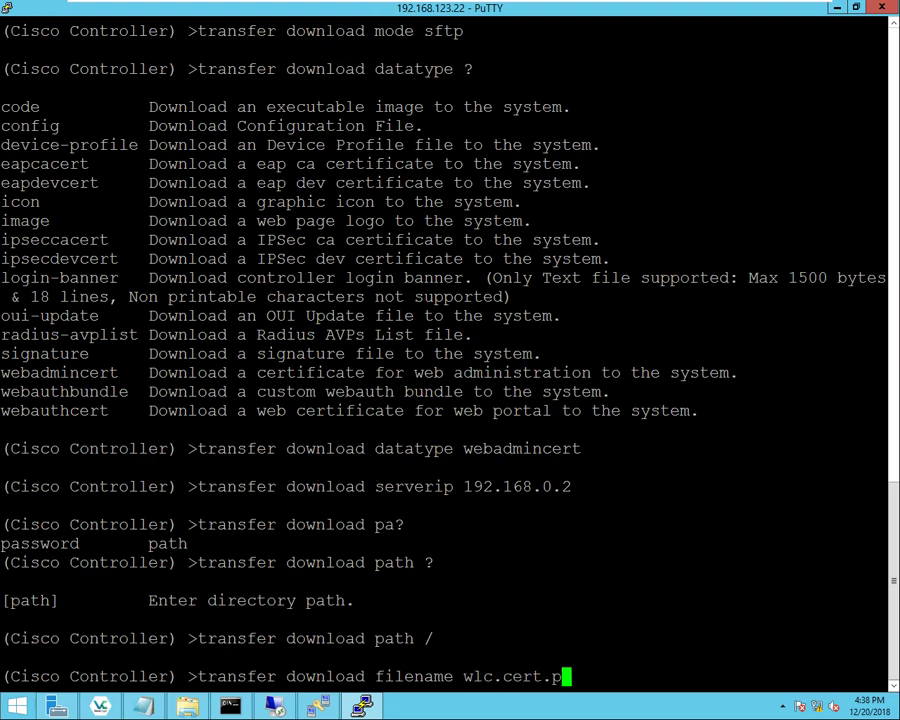
type("em")
key("Return")
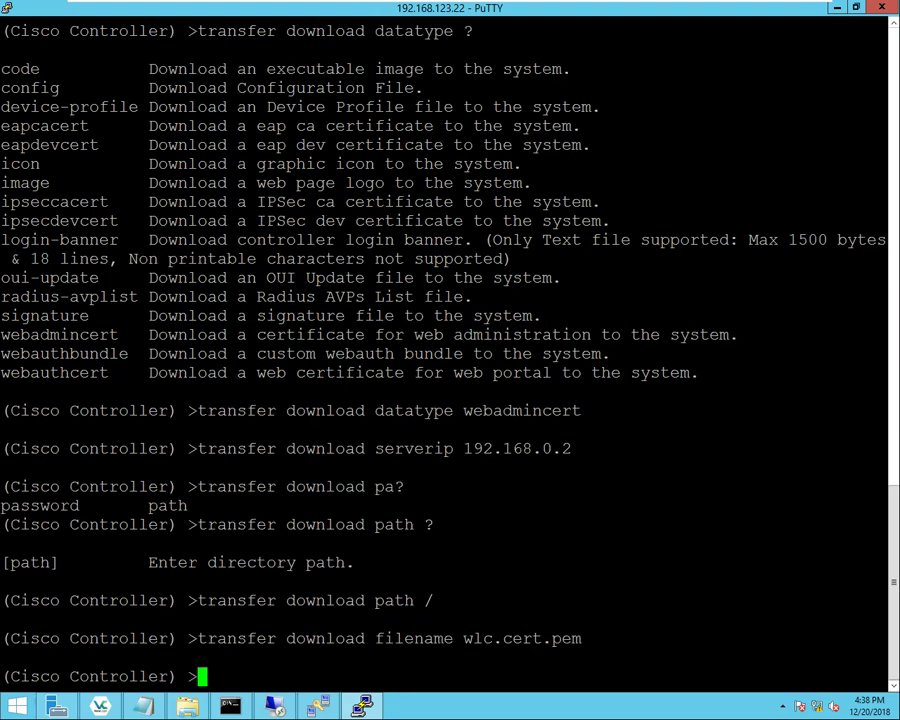
key("Up")
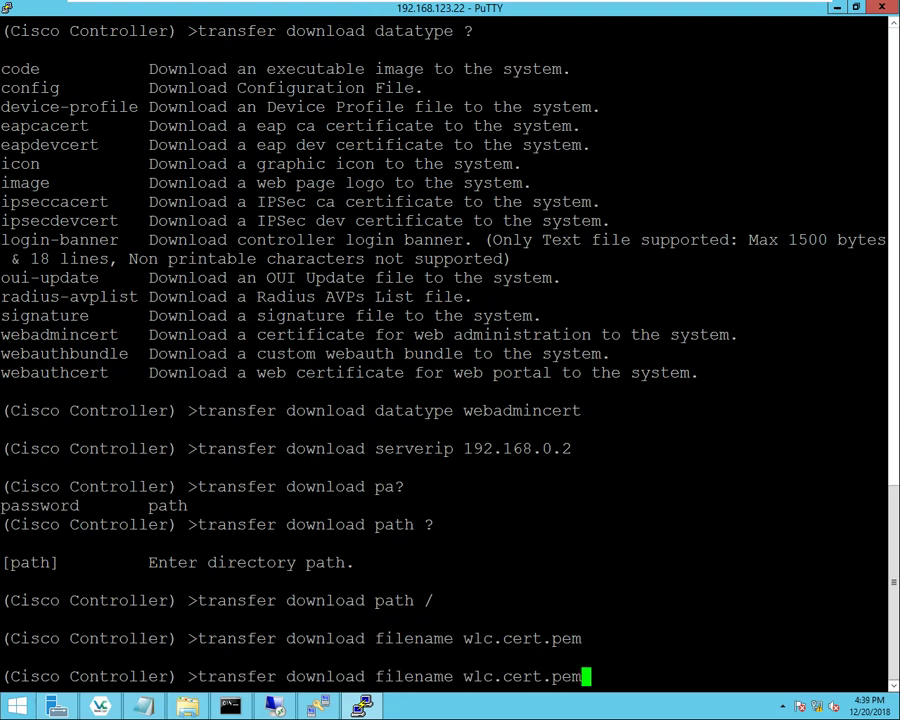
key("BackSpace")
key("BackSpace")
key("BackSpace")
key("BackSpace")
key("BackSpace")
key("BackSpace")
key("BackSpace")
key("BackSpace")
key("BackSpace")
key("BackSpace")
key("BackSpace")
key("BackSpace")
key("BackSpace")
key("BackSpace")
key("BackSpace")
key("BackSpace")
key("BackSpace")
key("BackSpace")
key("BackSpace")
key("BackSpace")
type("start")
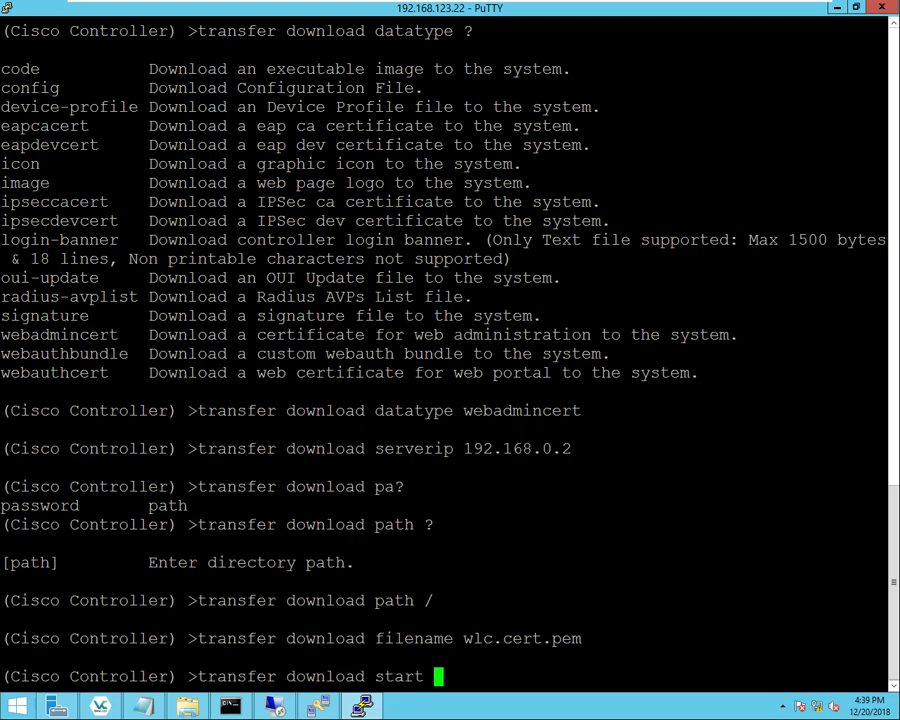
- Run the web admin certificate download, confirm with y, and check the Certificate installed message
key("Return")
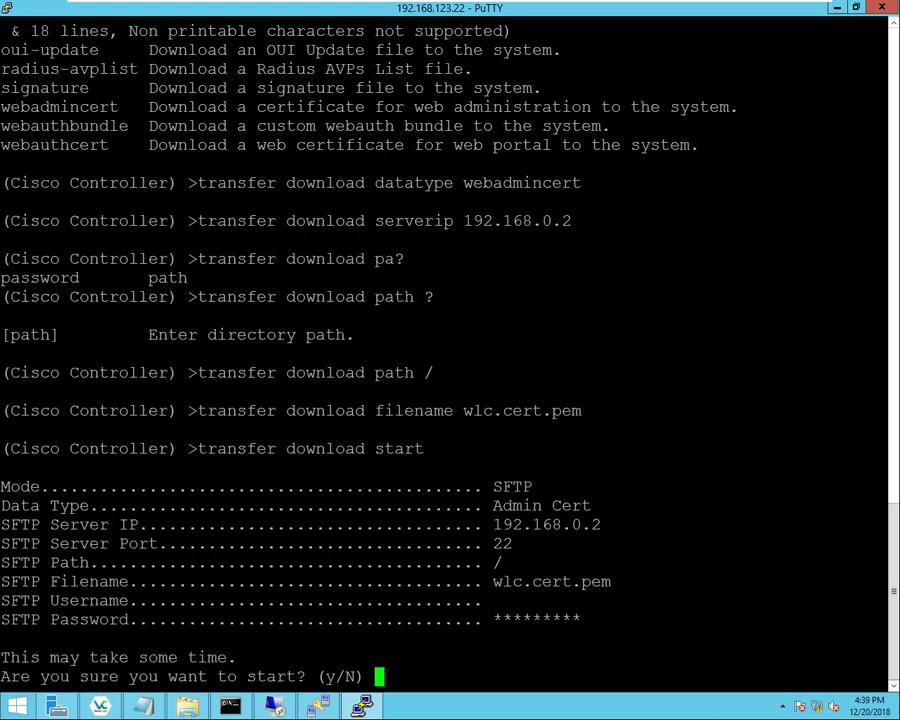
left_click_drag(453, 488, 620, 583)
type("y")
key("Return")
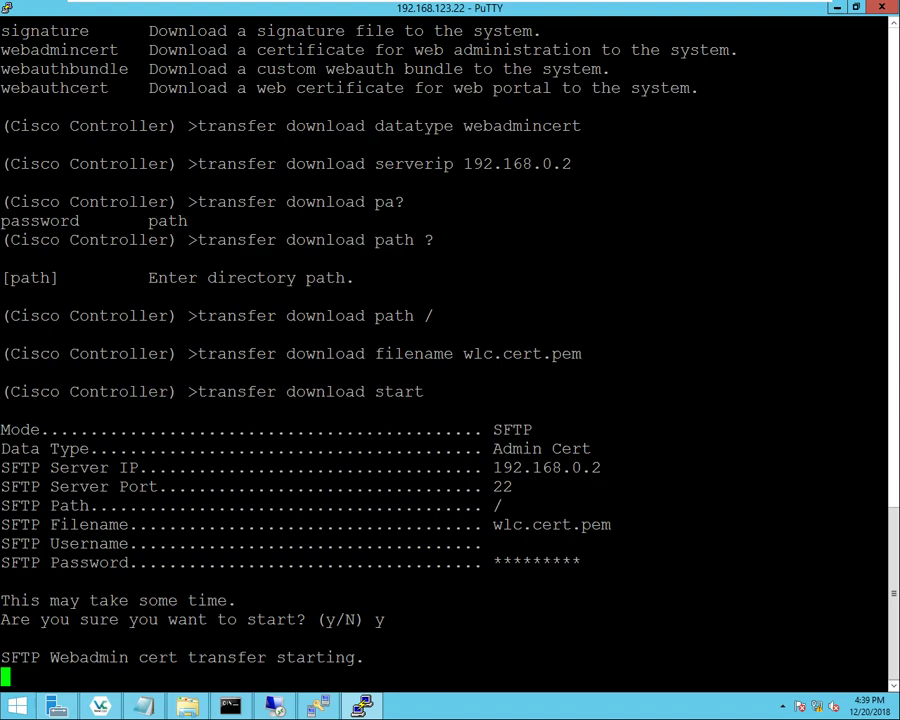
triple_click(330, 657)
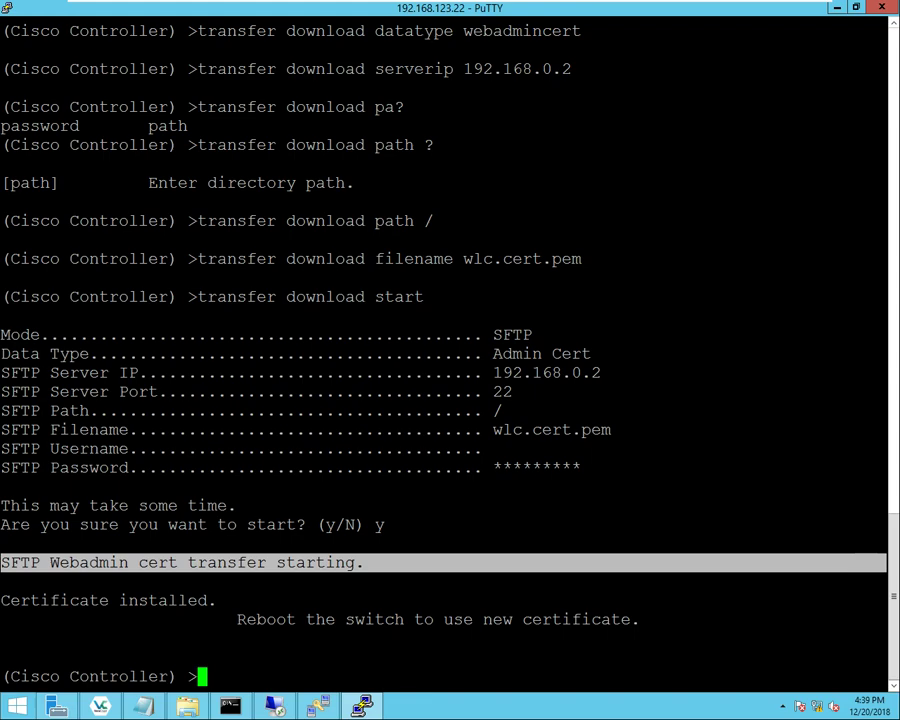
triple_click(55, 600)
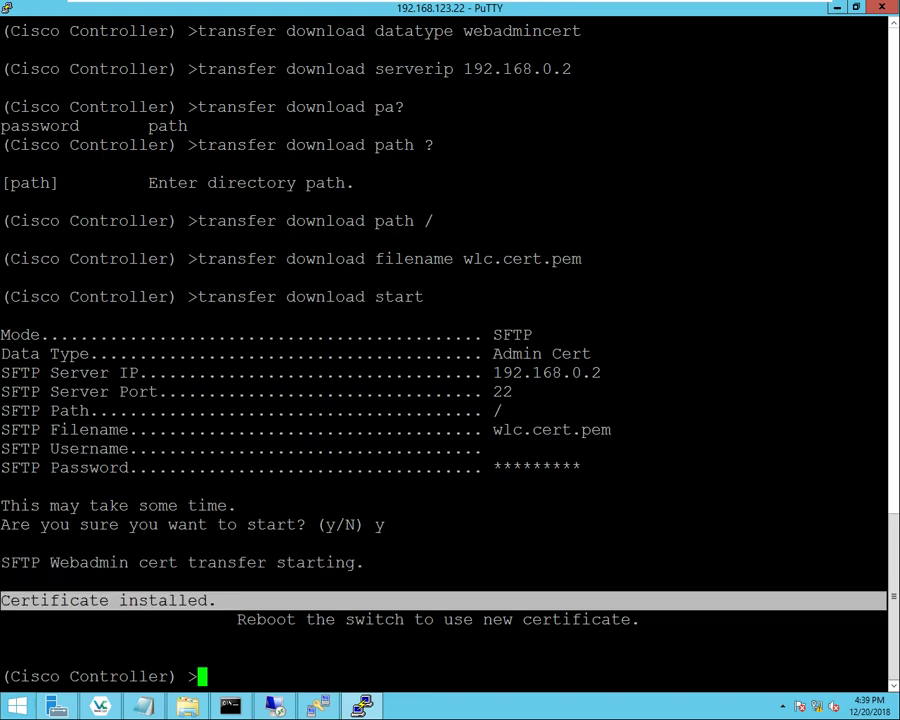
triple_click(437, 619)
left_click(437, 619)
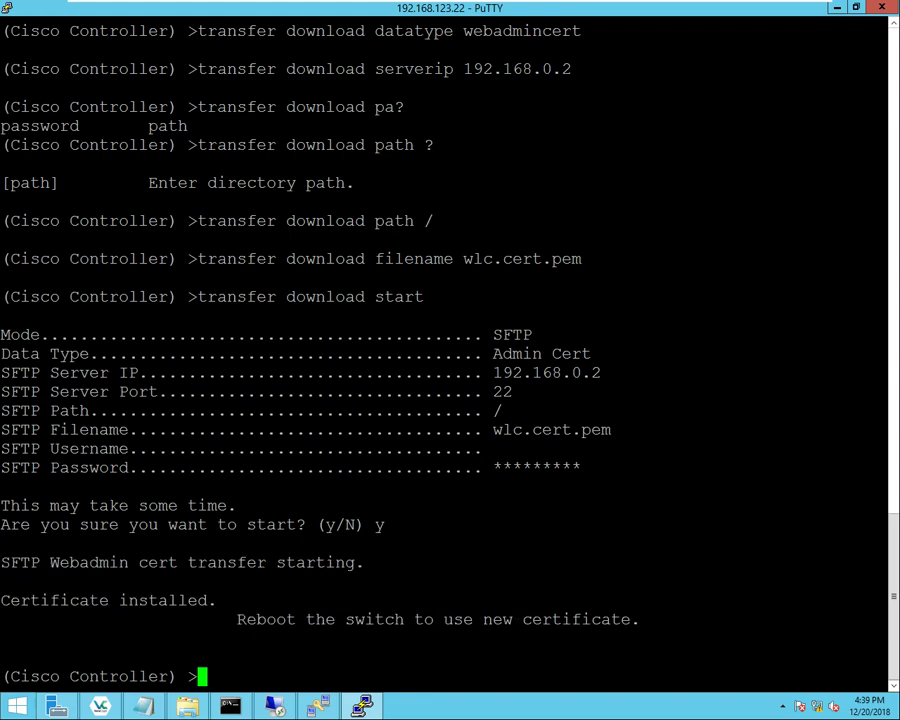
- Save the controller configuration with 'save config', then exit back to a clean prompt
type("save")
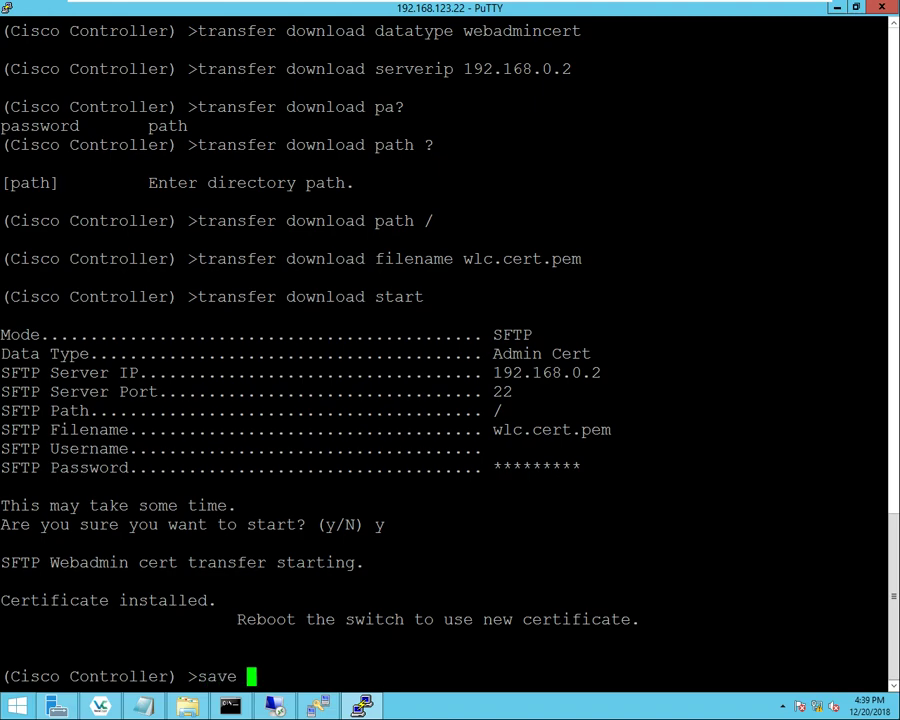
key("Return")
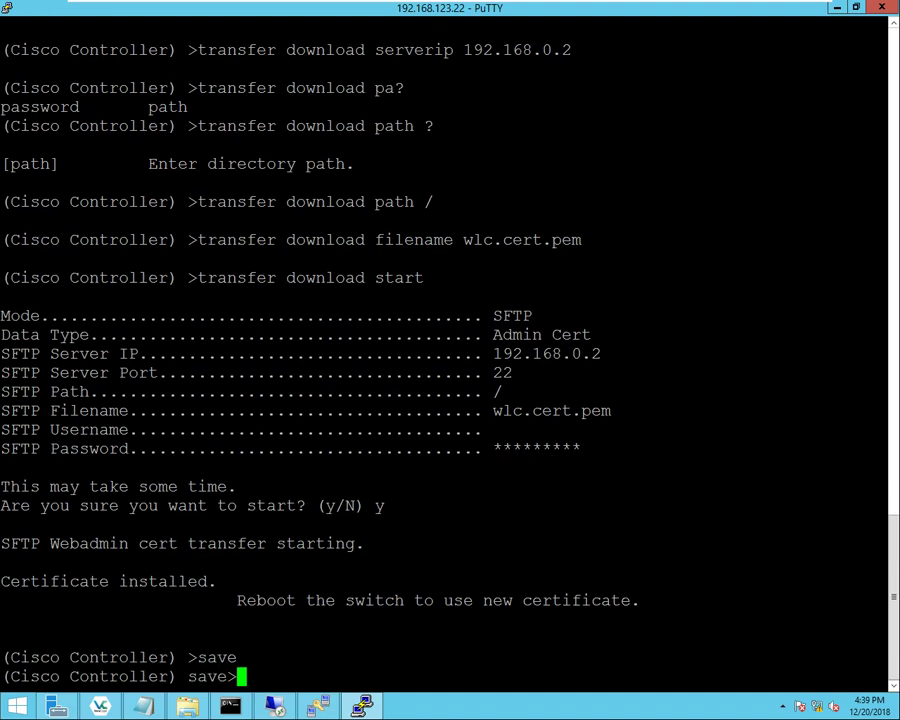
type("config")
key("Return")
type("y")
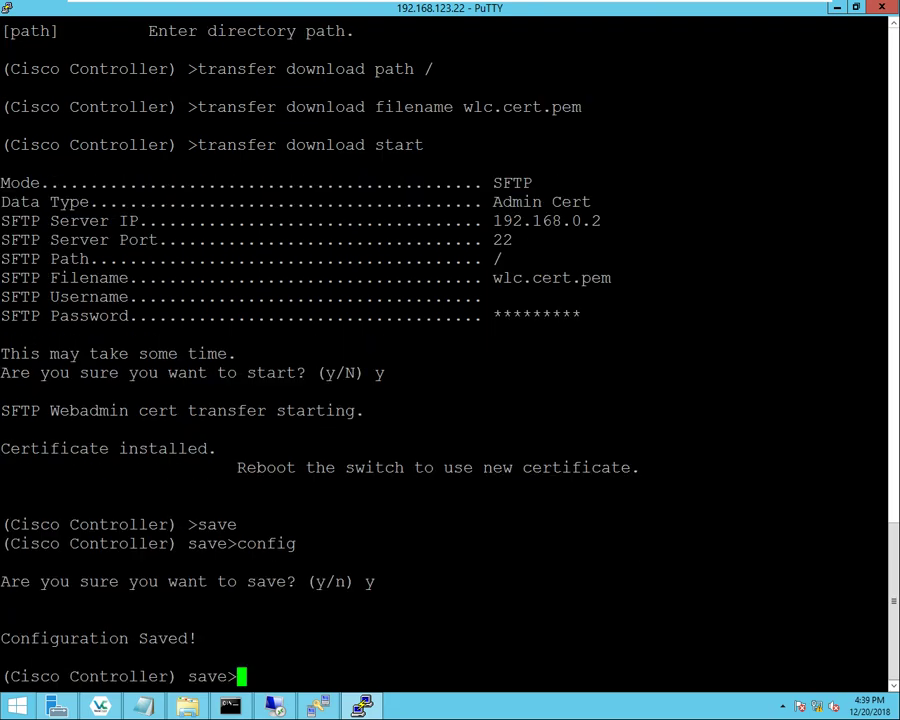
type("res")
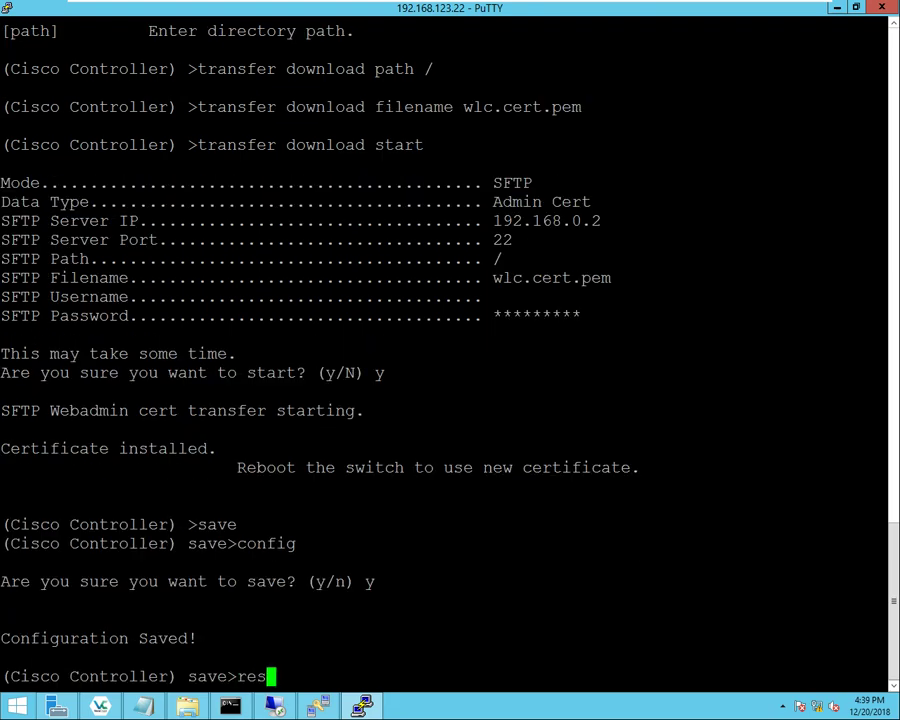
type("e")
key("BackSpace")
key("BackSpace")
key("BackSpace")
key("BackSpace")
type("exit")
key("Return")
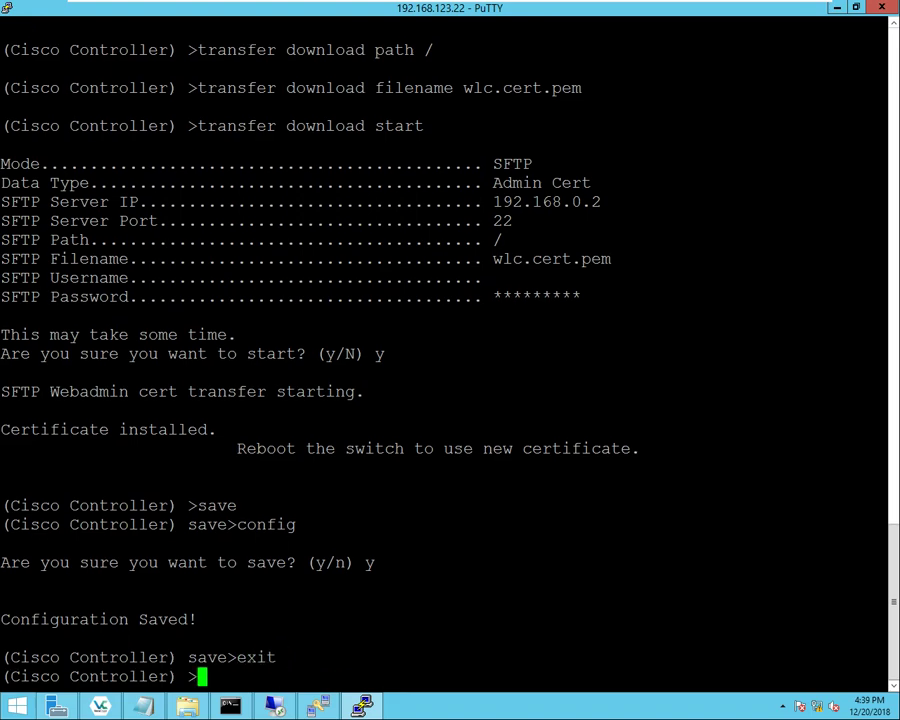
key("Return")
- Reboot the controller with 'reset system', answering y
type("reset ")
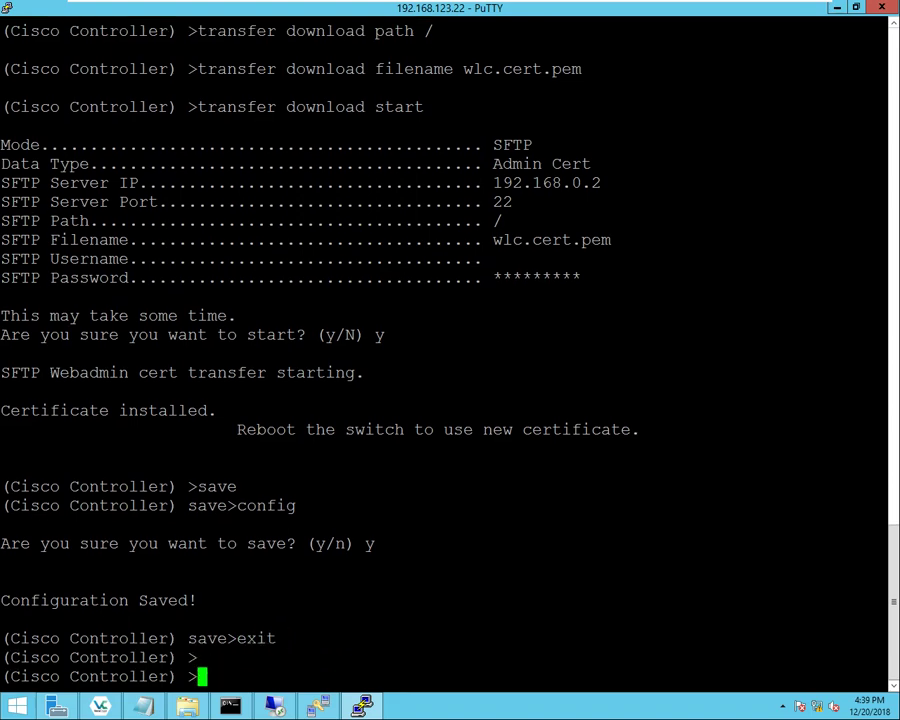
type("?")
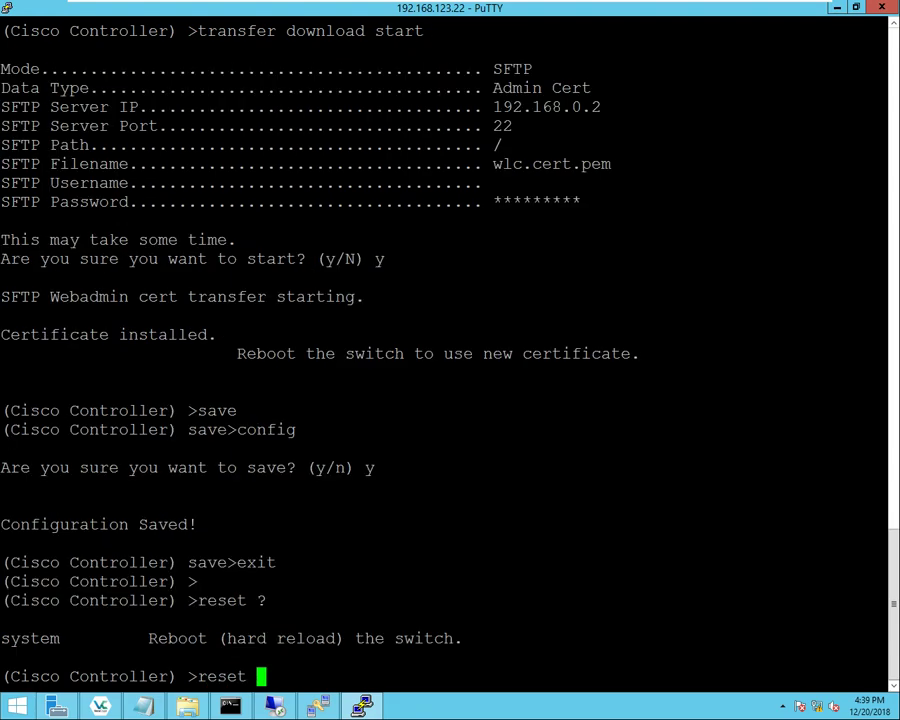
type("system")
key("Return")
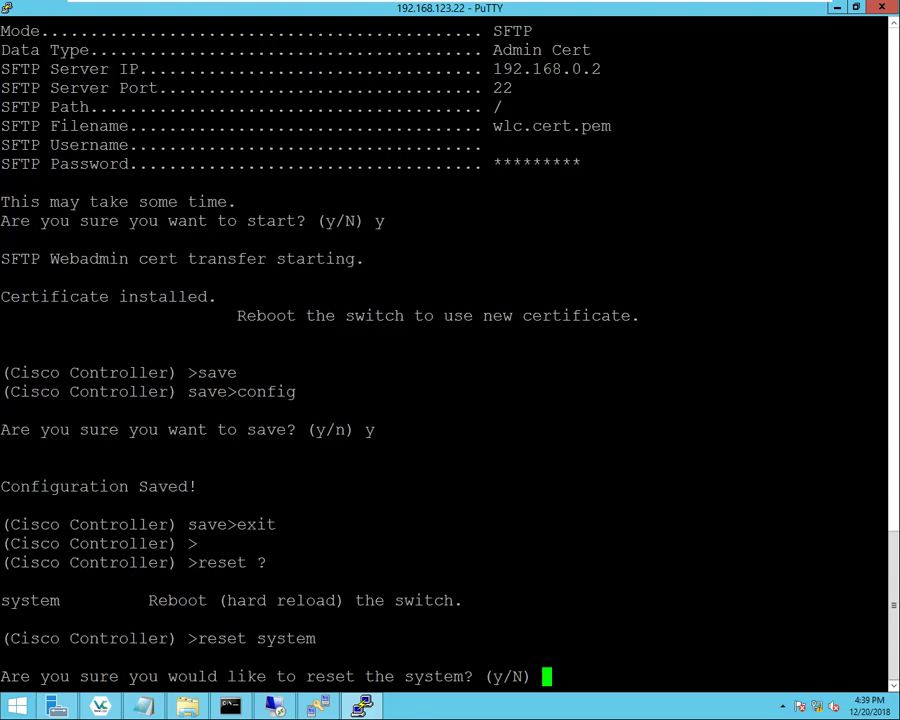
type("y")
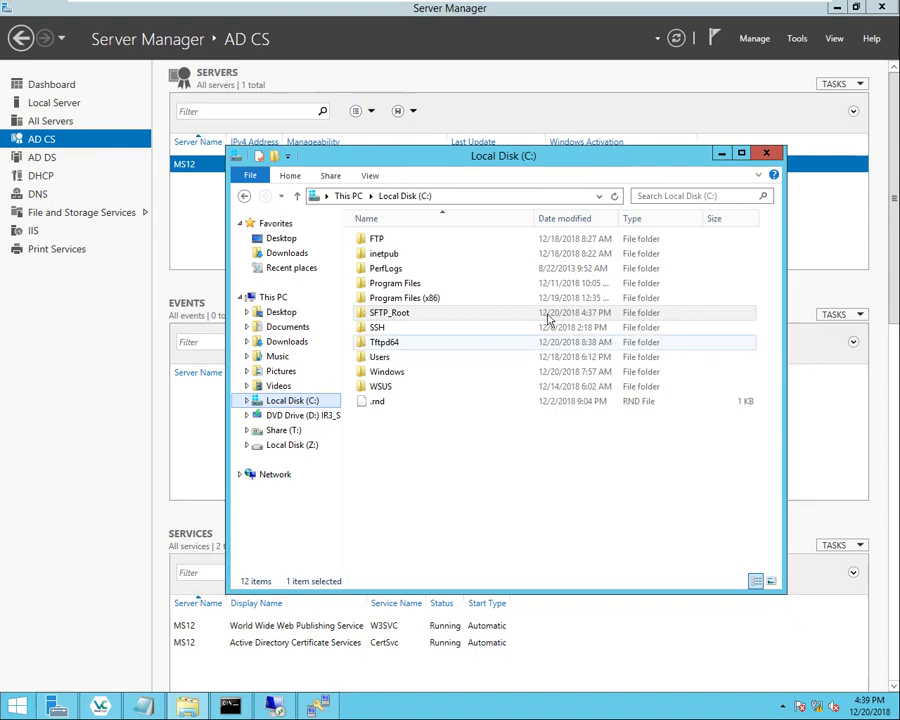
- Put away the Local Disk (C:) window, reopen the Untitled Notepad notes and delete all their text
left_click(438, 313)
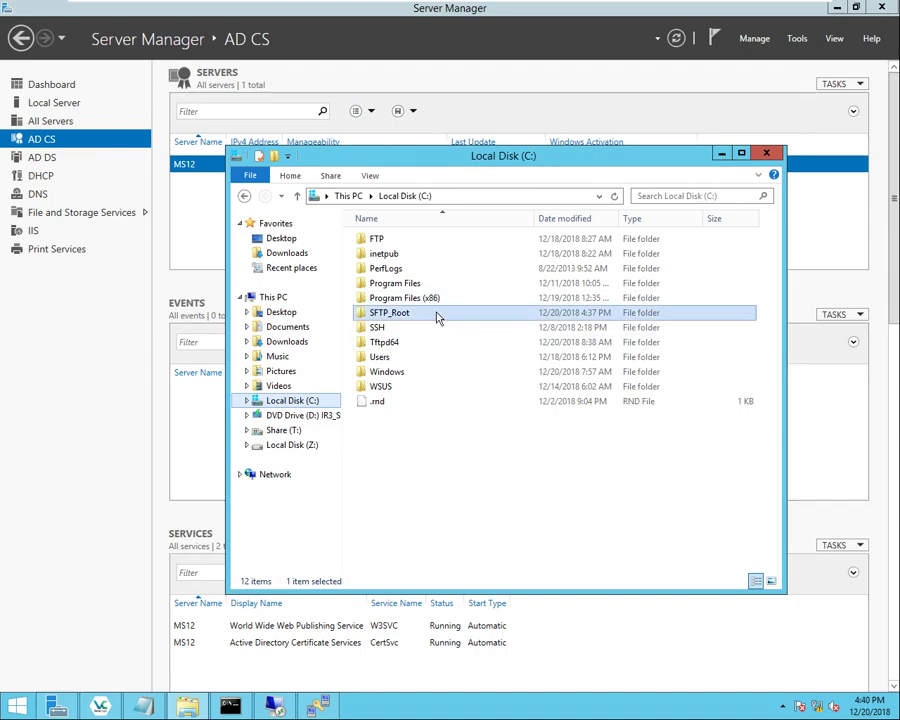
left_click(722, 154)
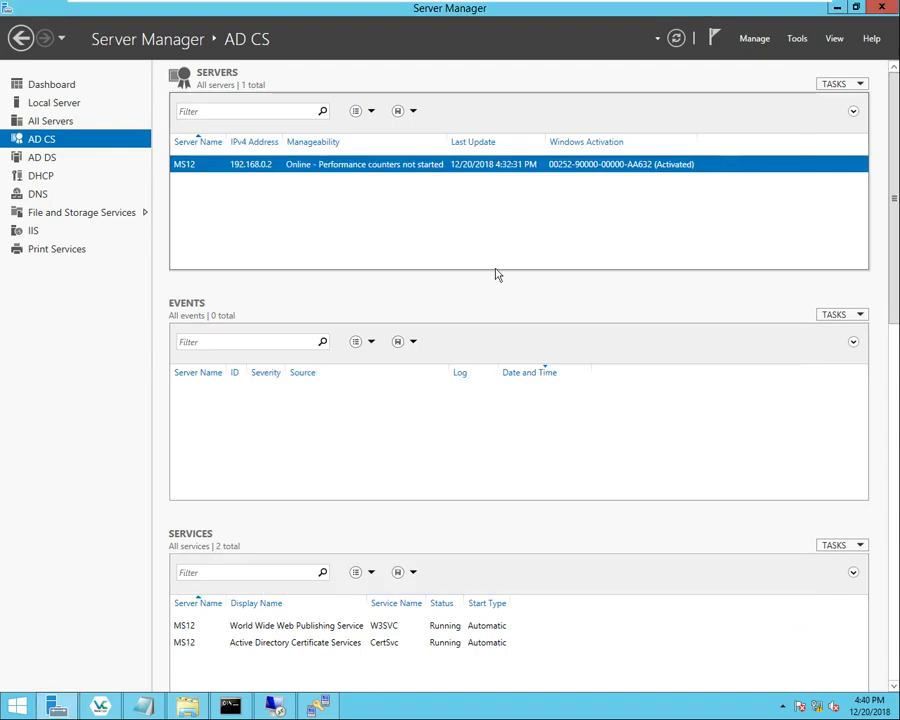
left_click(17, 697)
left_click(669, 177)
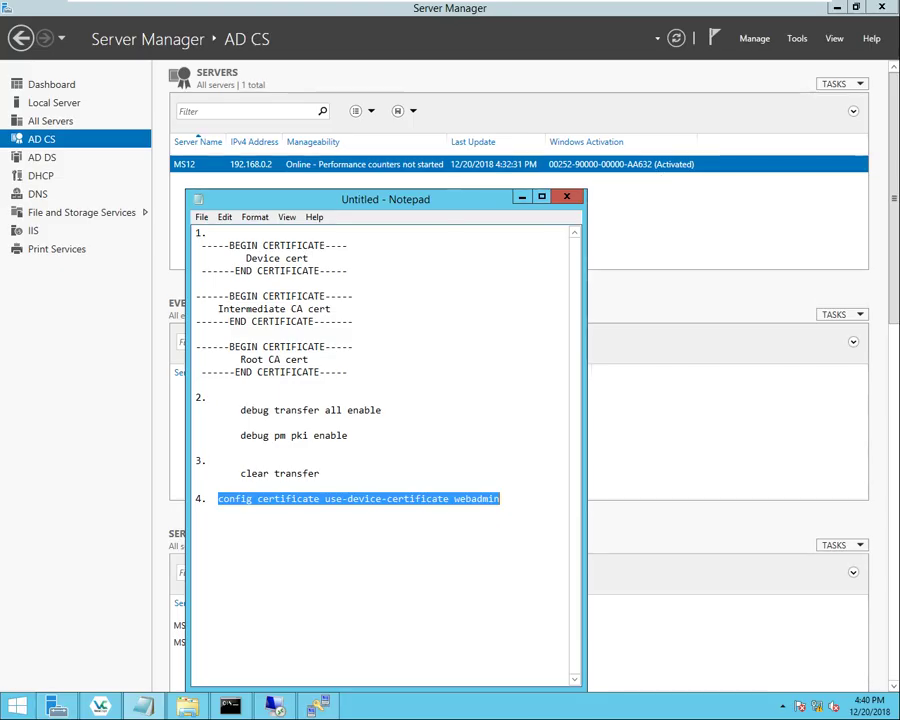
key("shift+Home")
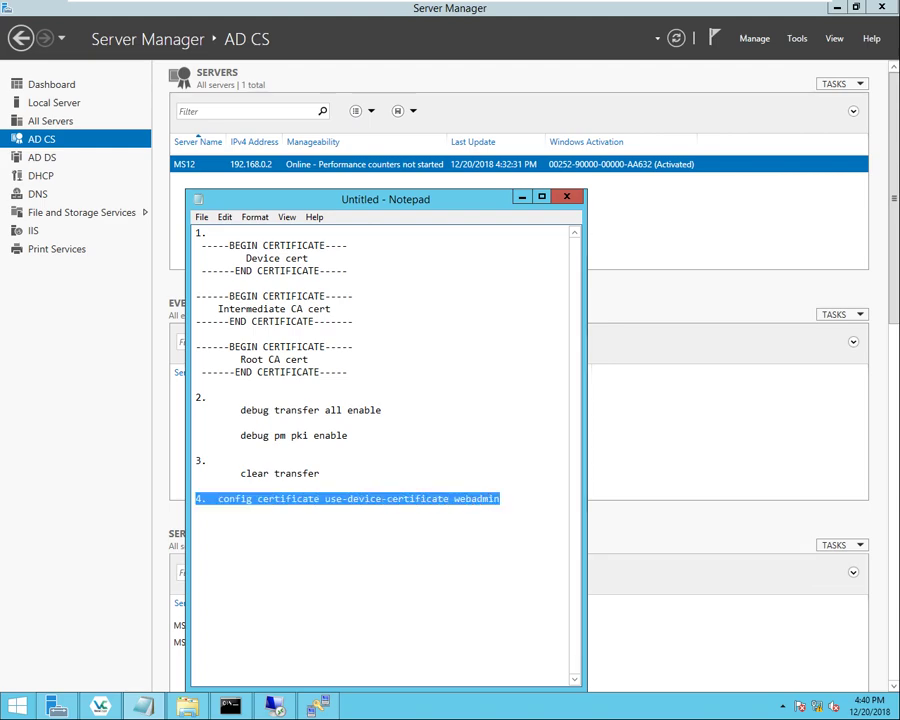
key("ctrl+a")
key("Delete")
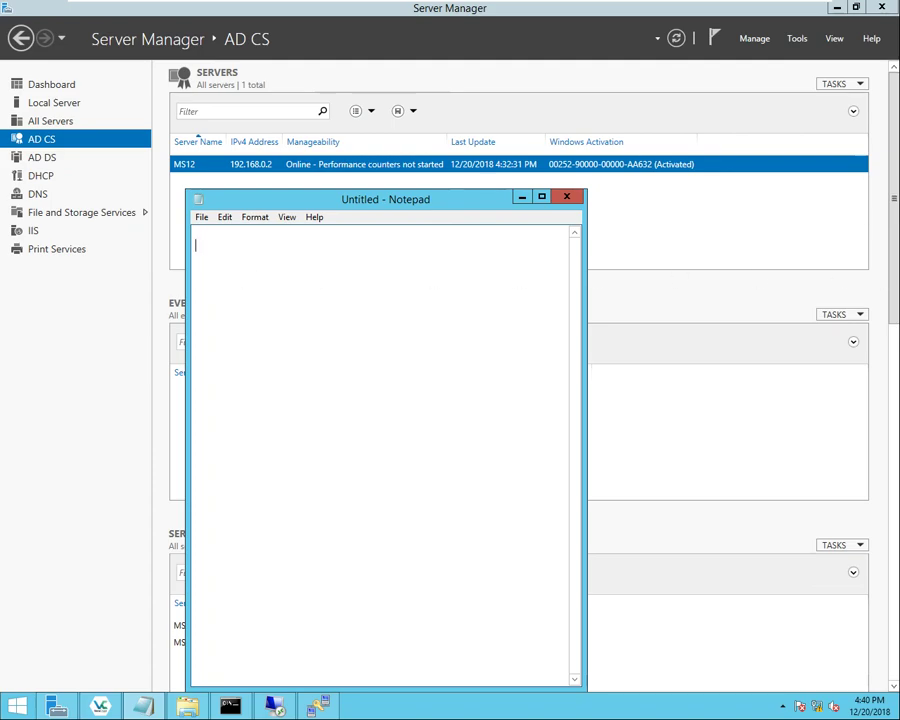
- Paste the Device cert, Intermediate CA cert and Root CA cert blocks, then add a line after them
right_click(210, 238)
left_click(246, 298)
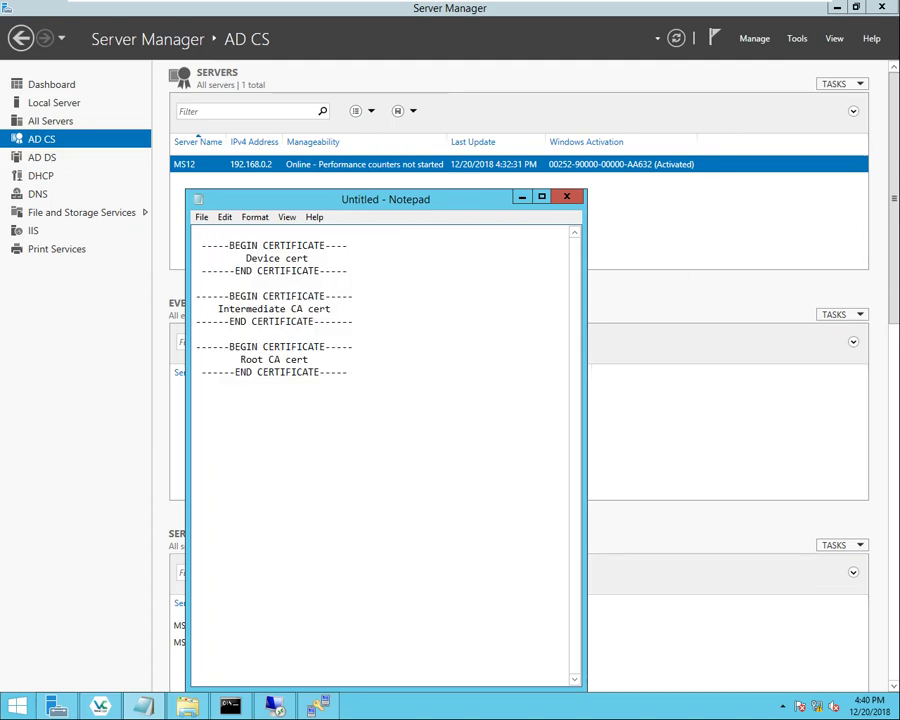
left_click_drag(229, 258, 309, 258)
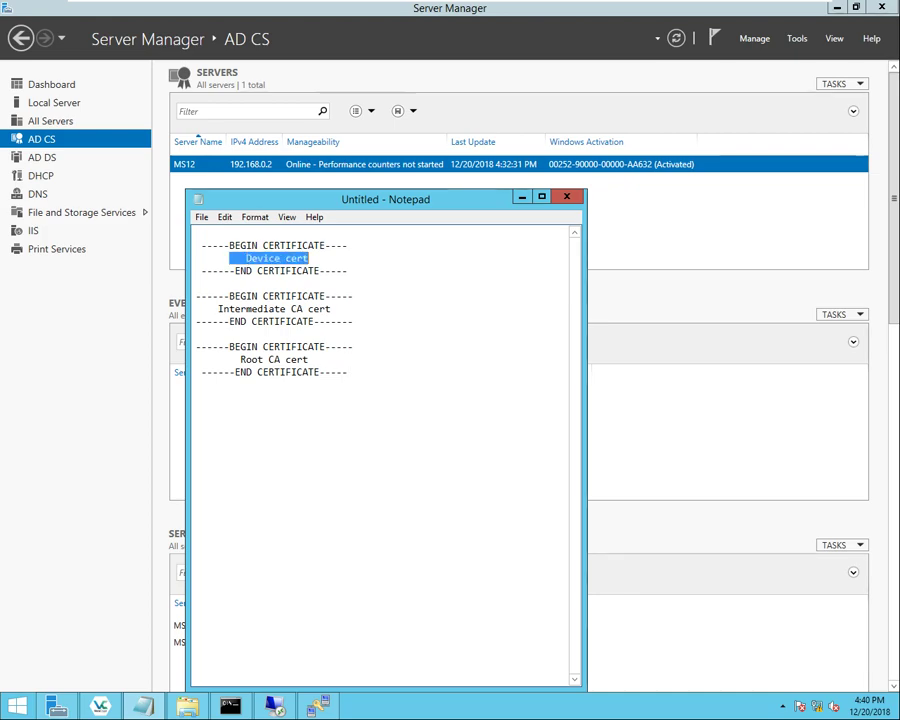
left_click(298, 258)
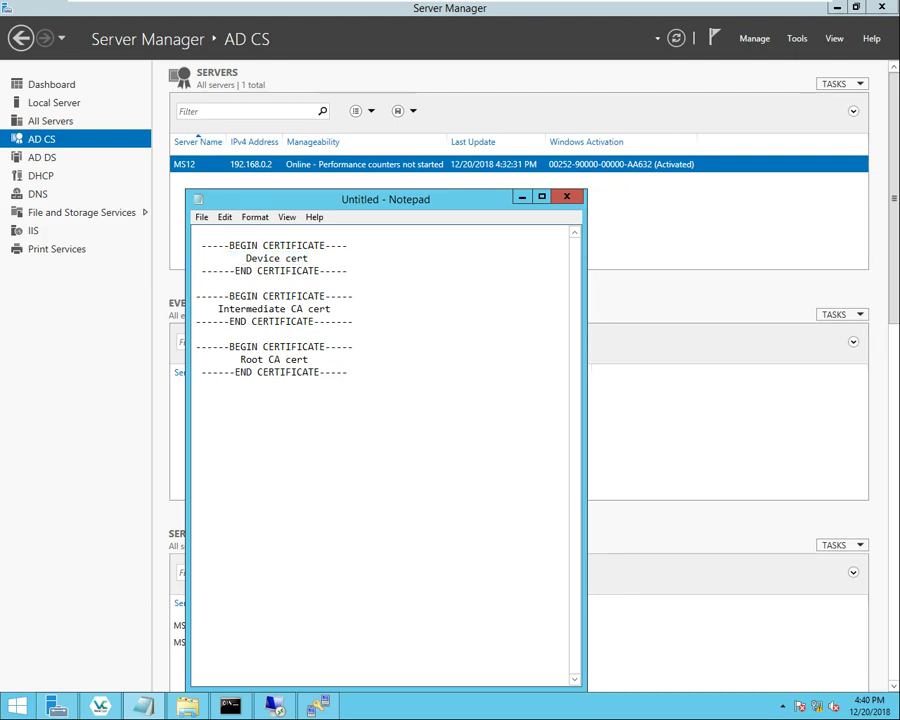
left_click_drag(235, 258, 309, 258)
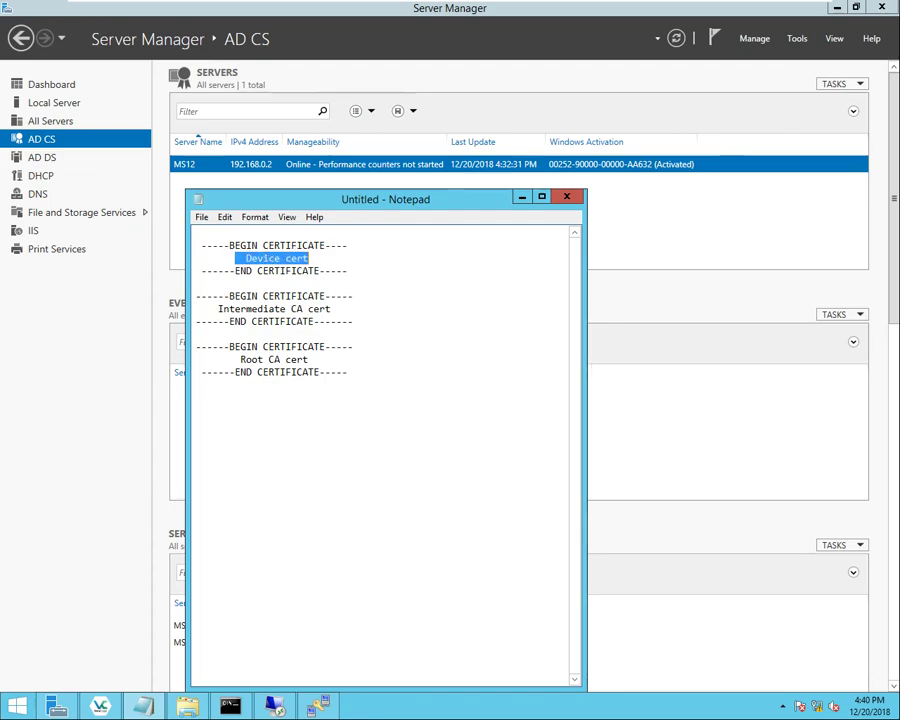
left_click_drag(207, 309, 331, 309)
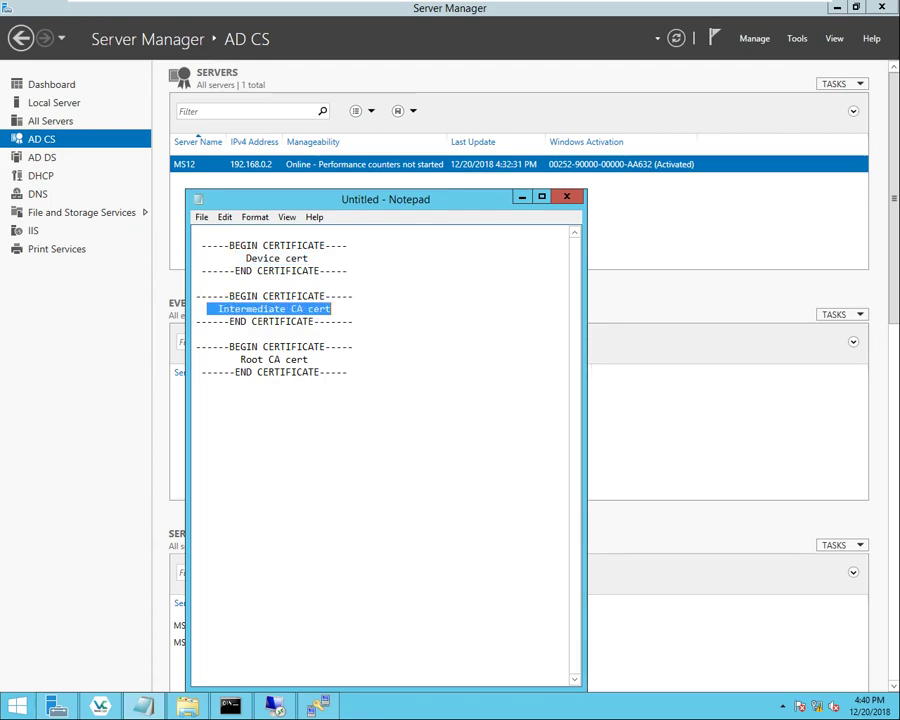
left_click_drag(212, 359, 309, 359)
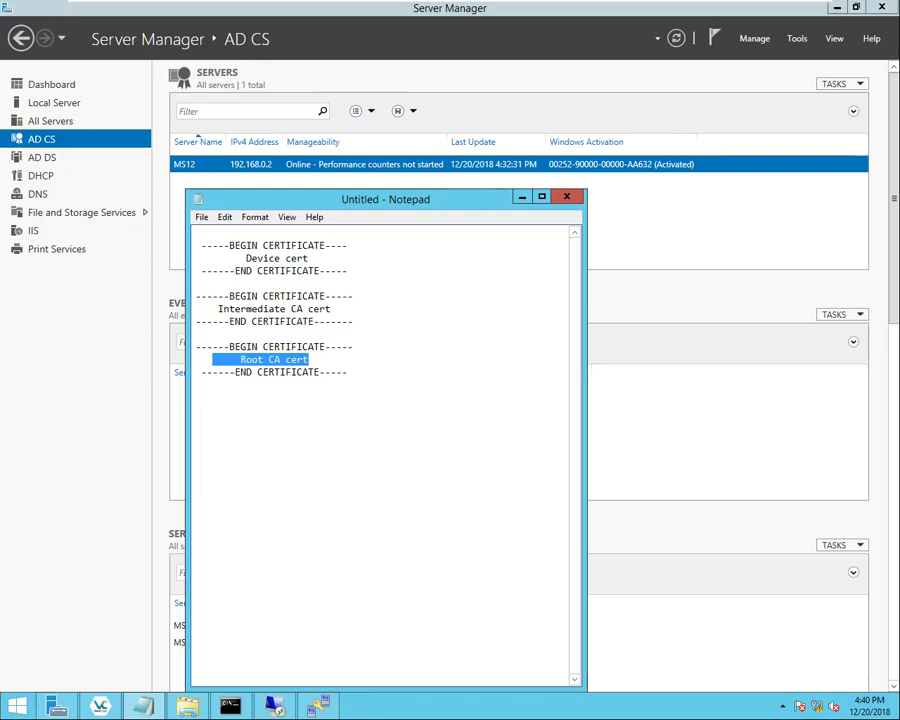
left_click_drag(235, 258, 309, 258)
left_click_drag(213, 309, 331, 309)
left_click_drag(240, 359, 308, 359)
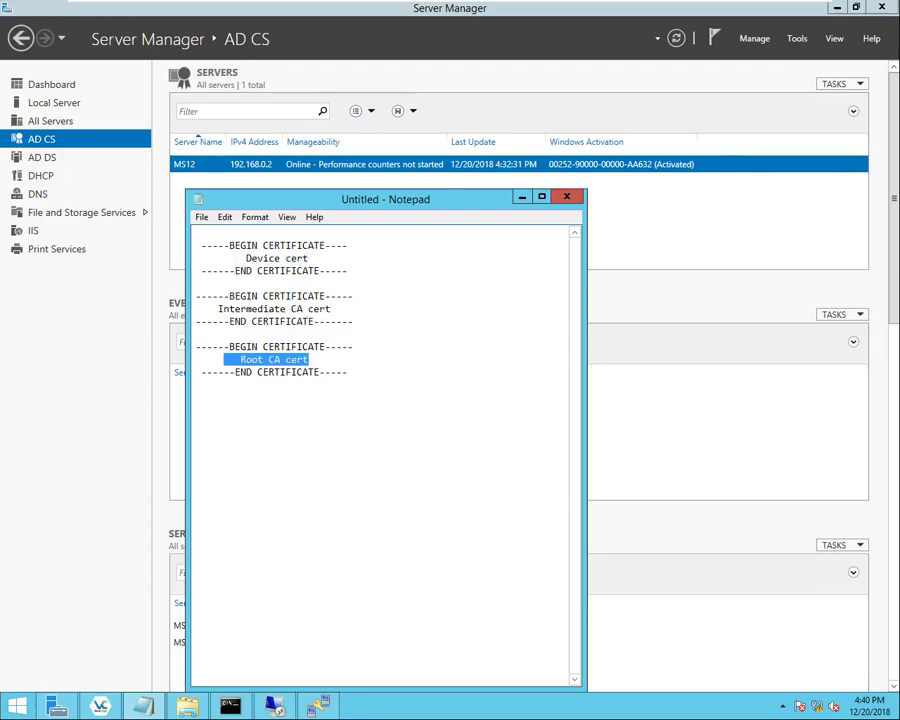
left_click(351, 372)
key("Return")
key("Return")
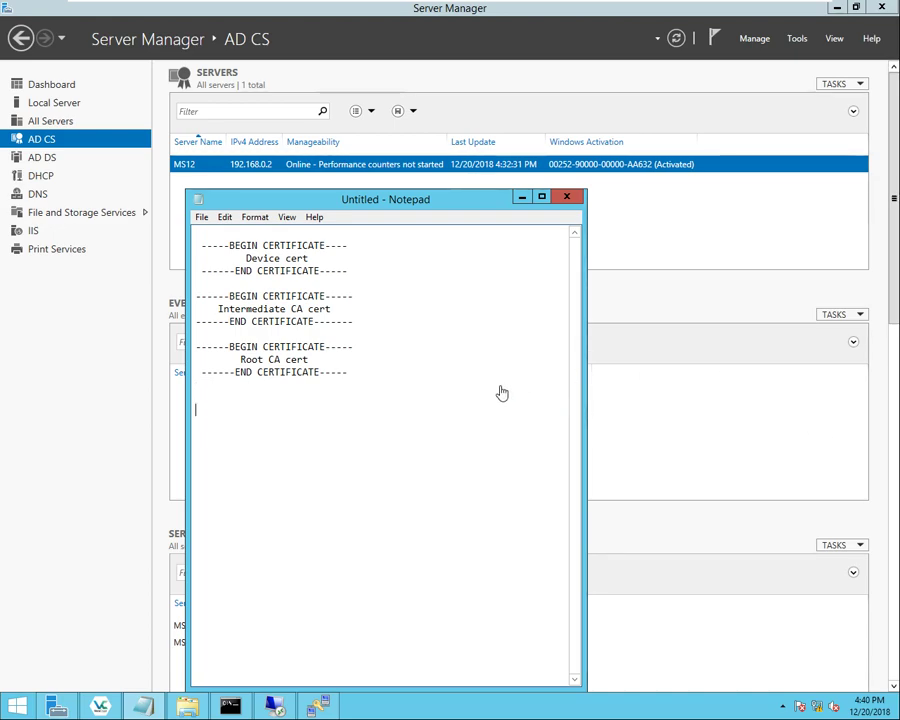
- Paste 'debug transfer all enable' and 'debug pm pki enable' below the certificates, deleting the leftover '2.'
right_click(227, 412)
left_click(245, 463)
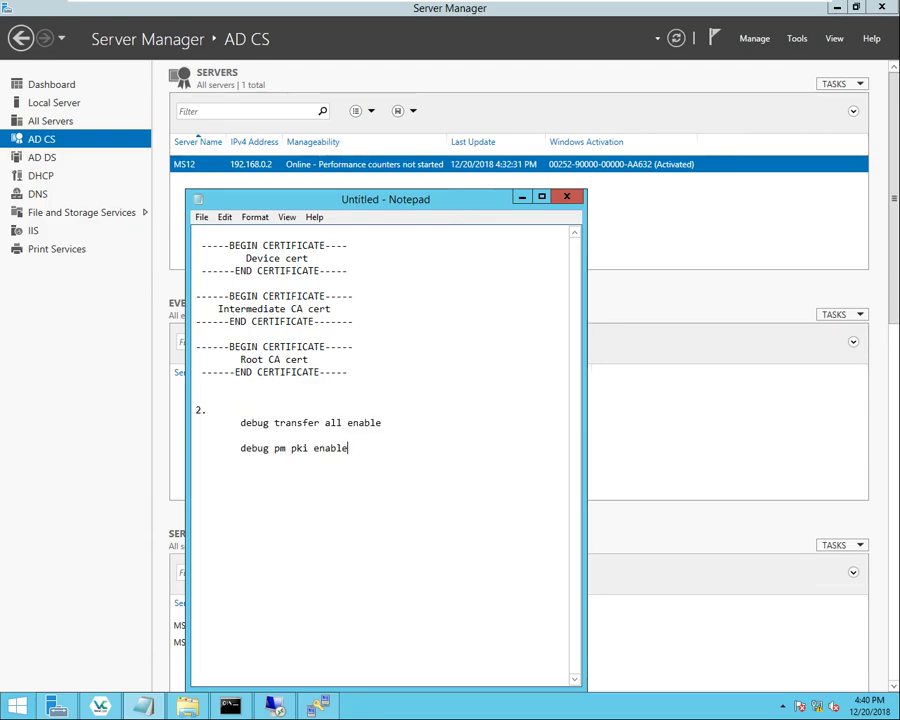
left_click_drag(207, 410, 183, 416)
key("Delete")
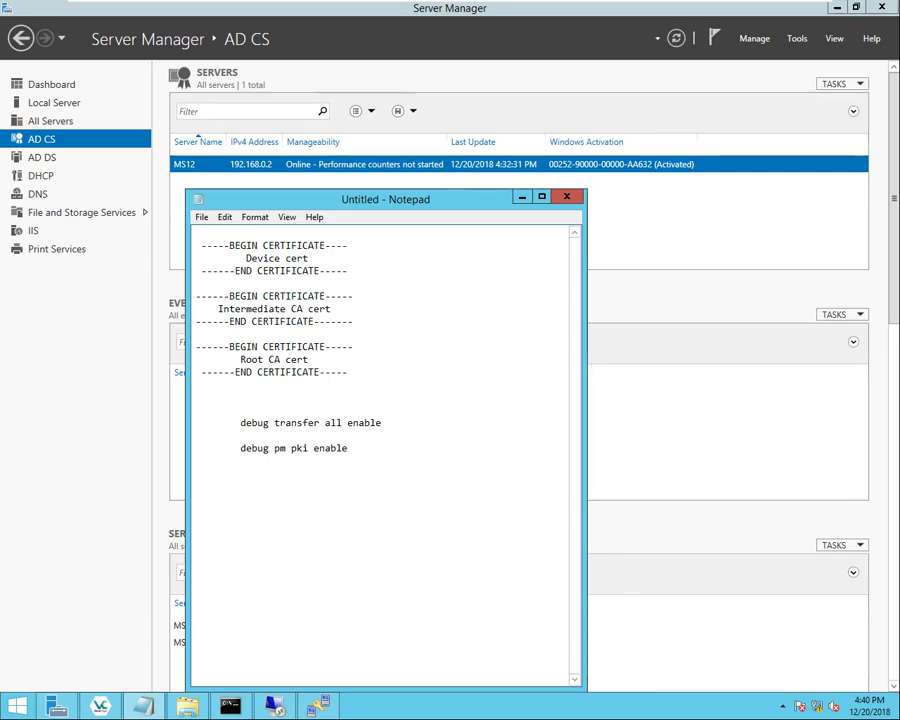
left_click_drag(240, 422, 382, 422)
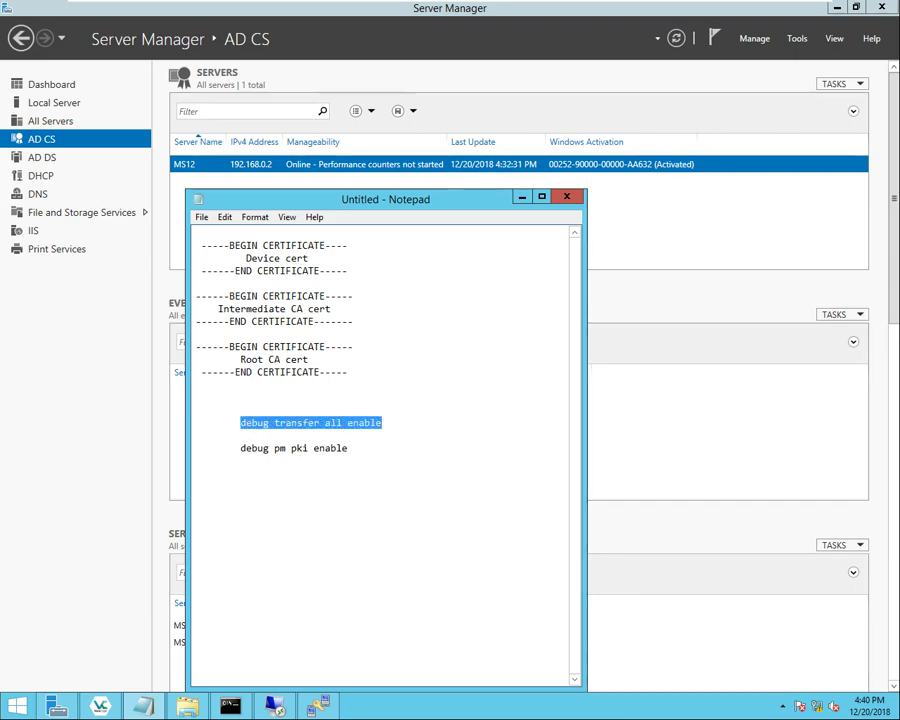
left_click_drag(240, 448, 347, 448)
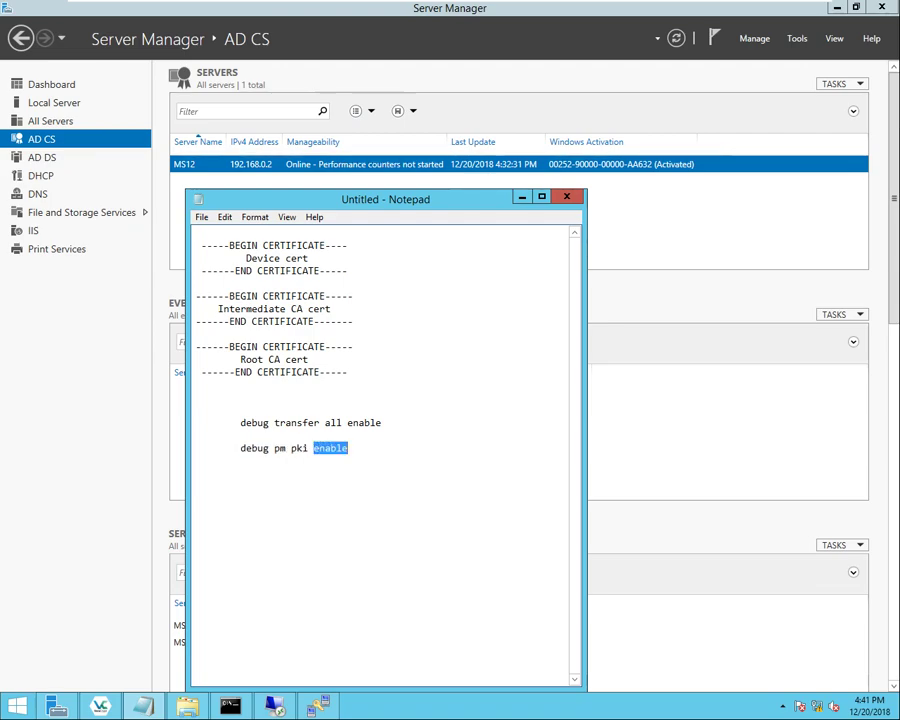
left_click(347, 448)
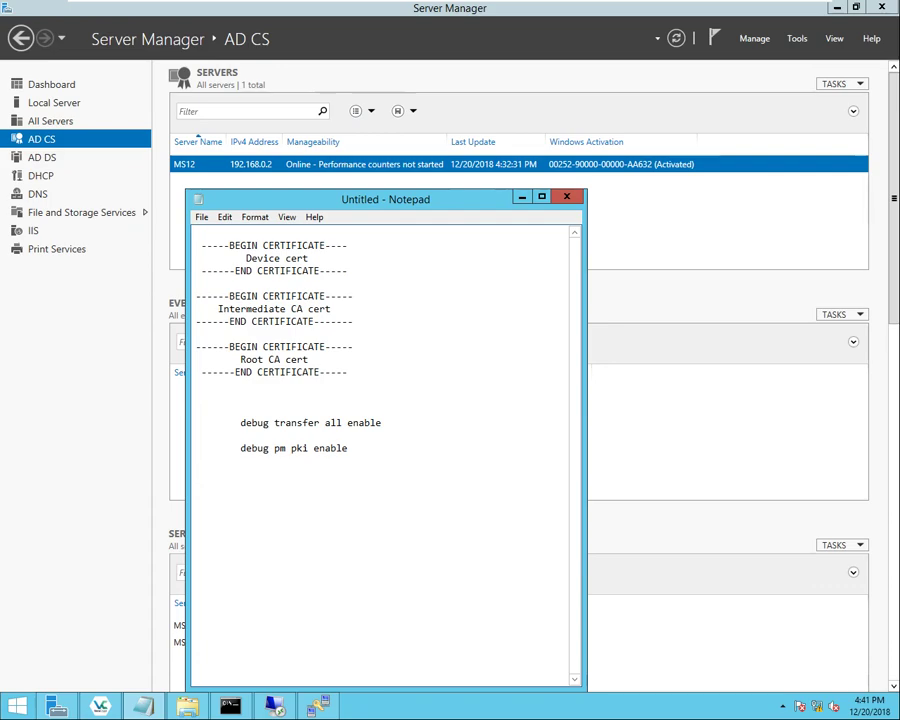
- Paste the clear transfer command below the debug lines and remove its '3.' number
right_click(207, 473)
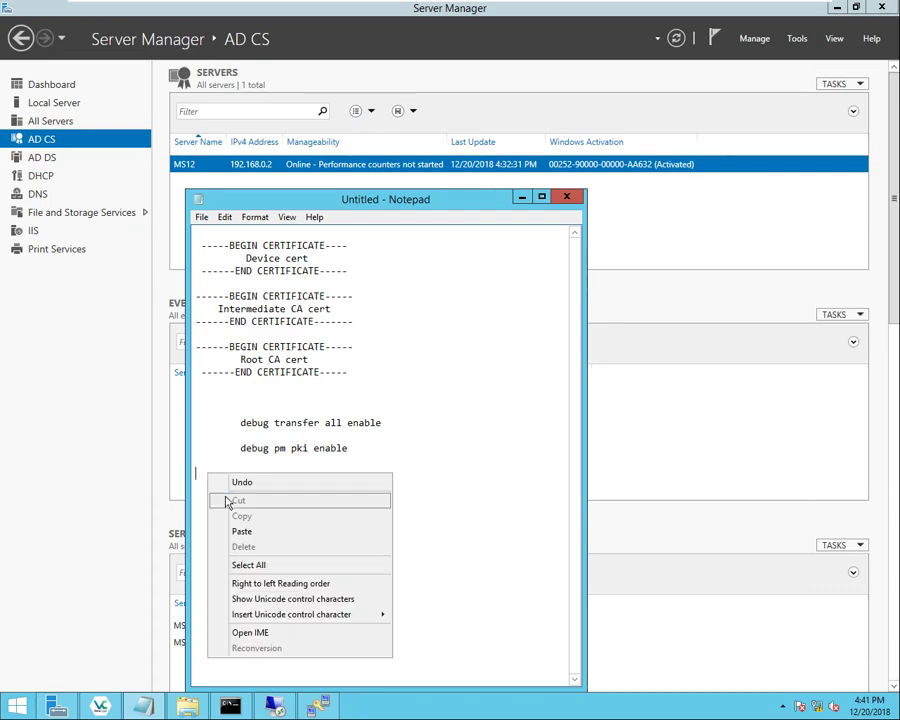
left_click(248, 535)
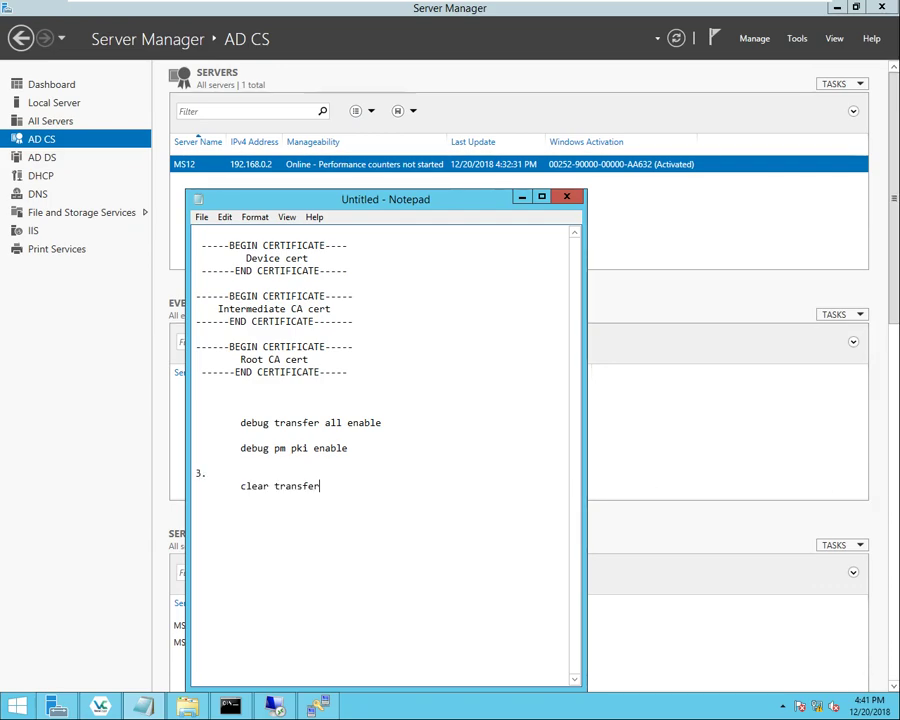
left_click_drag(207, 473, 183, 478)
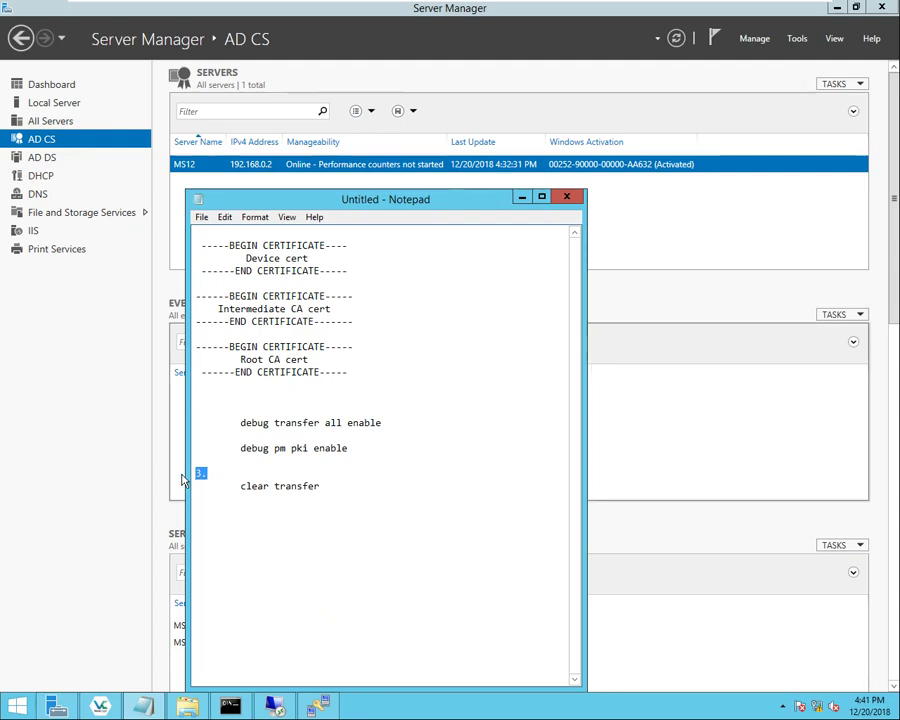
key("Delete")
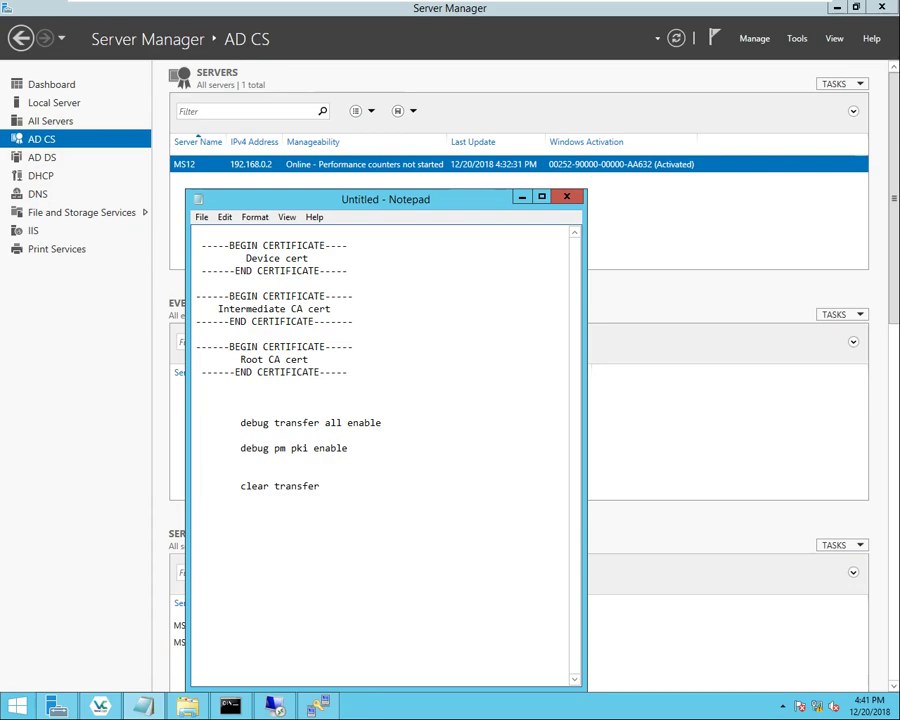
- Point out the words of 'clear transfer', then start a new line beneath it
left_click_drag(240, 486, 320, 486)
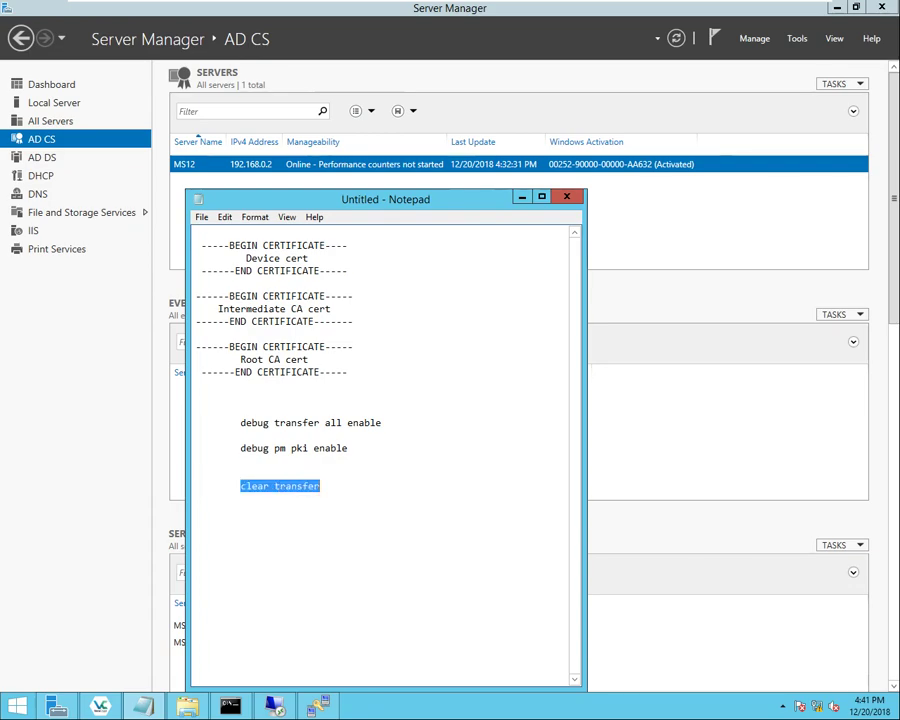
left_click(317, 486)
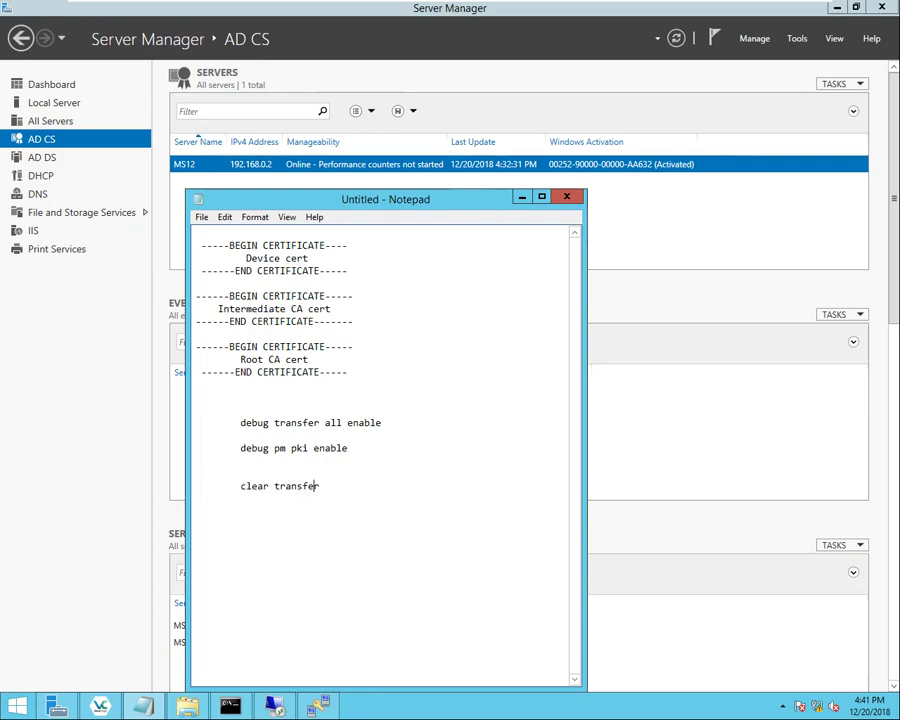
double_click(316, 486)
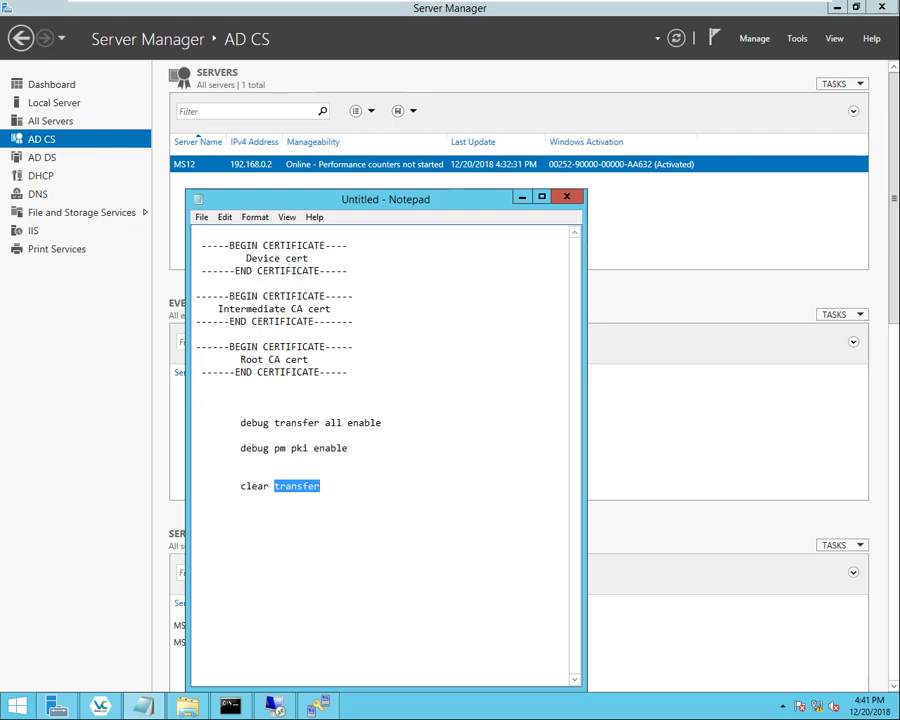
left_click(241, 486)
left_click_drag(241, 486, 320, 486)
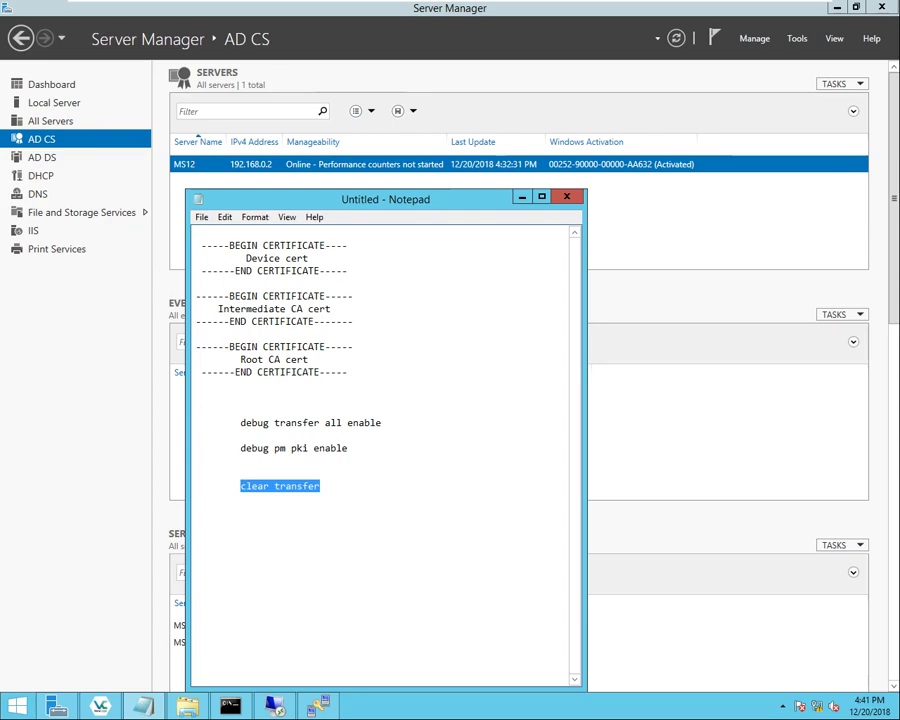
left_click(320, 486)
double_click(254, 486)
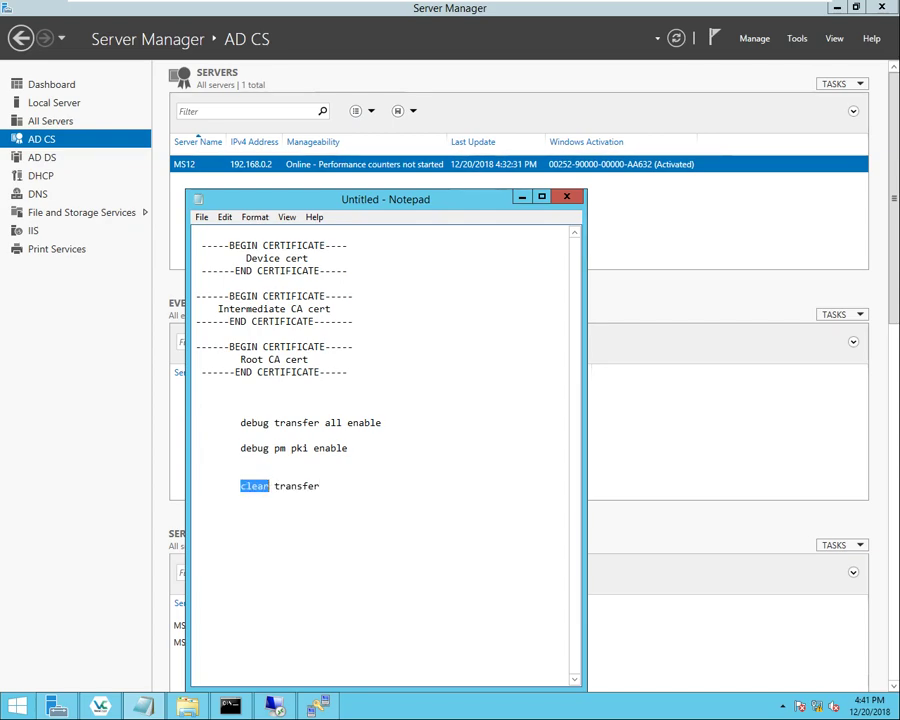
left_click_drag(274, 486, 316, 486)
left_click(320, 486)
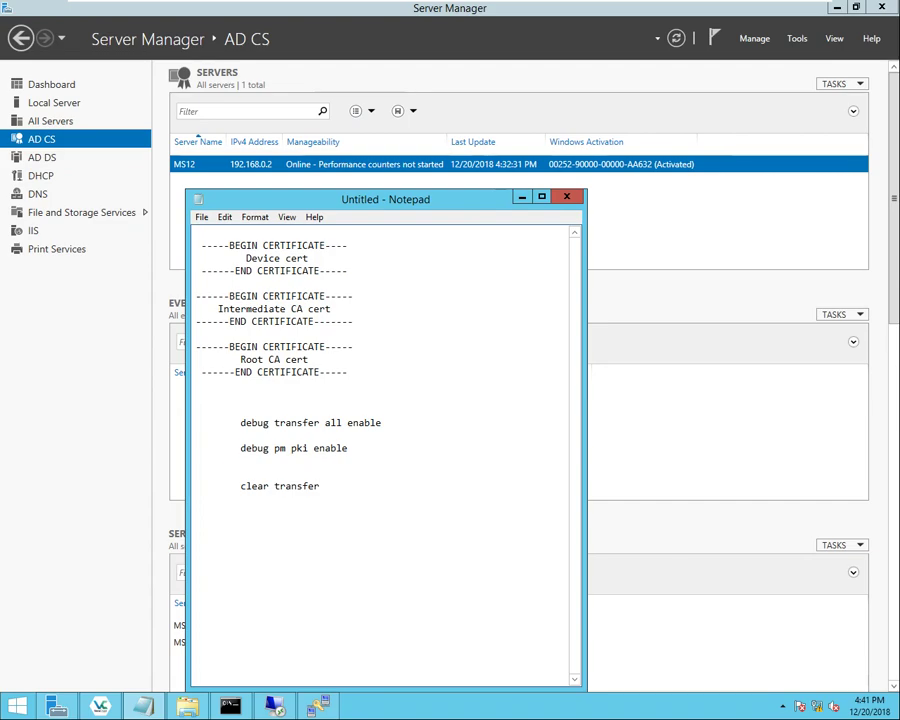
key("Return")
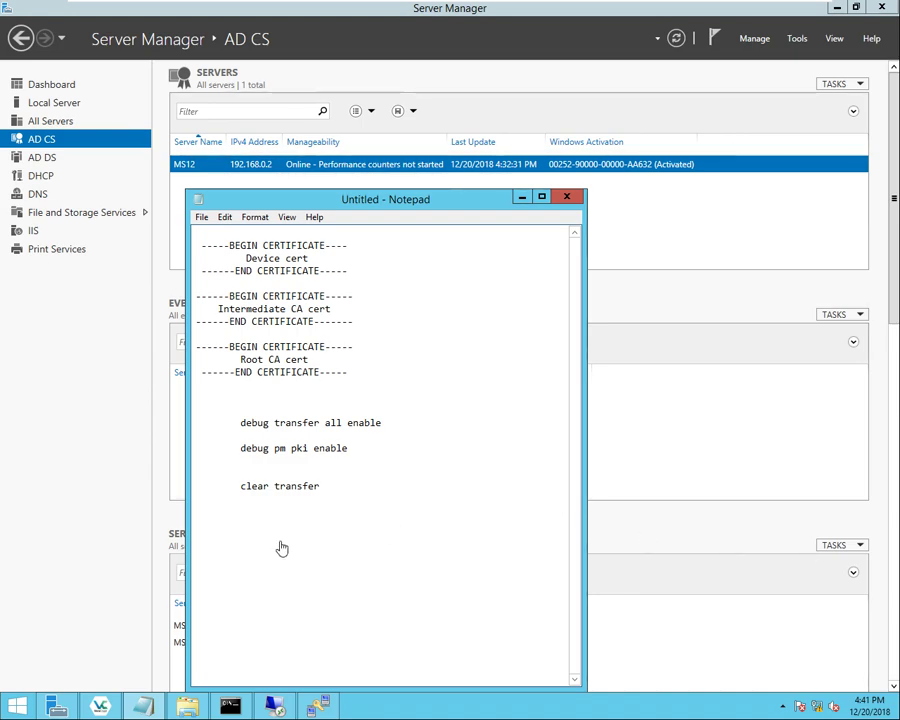
- Paste 'config certificate use-device-certificate webadmin' after a blank line and point out its parts
right_click(210, 321)
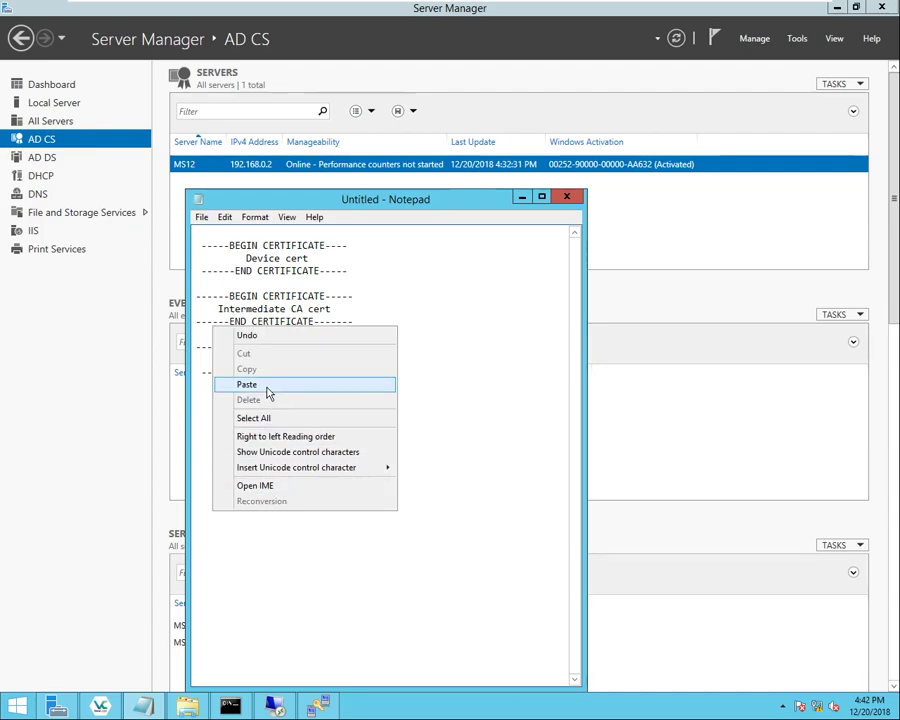
left_click(297, 392)
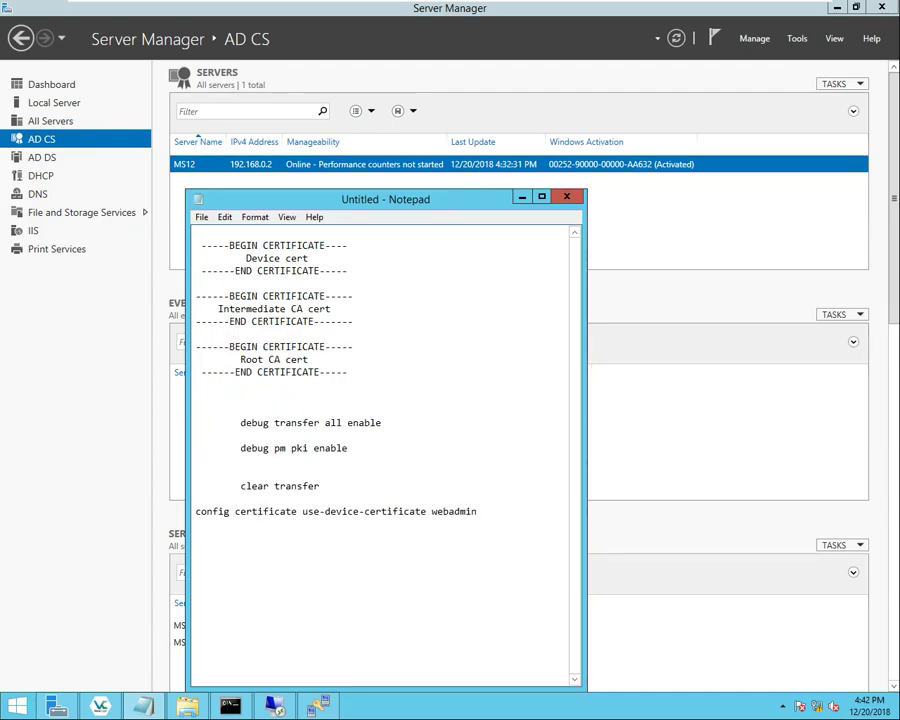
left_click(196, 511)
key("Return")
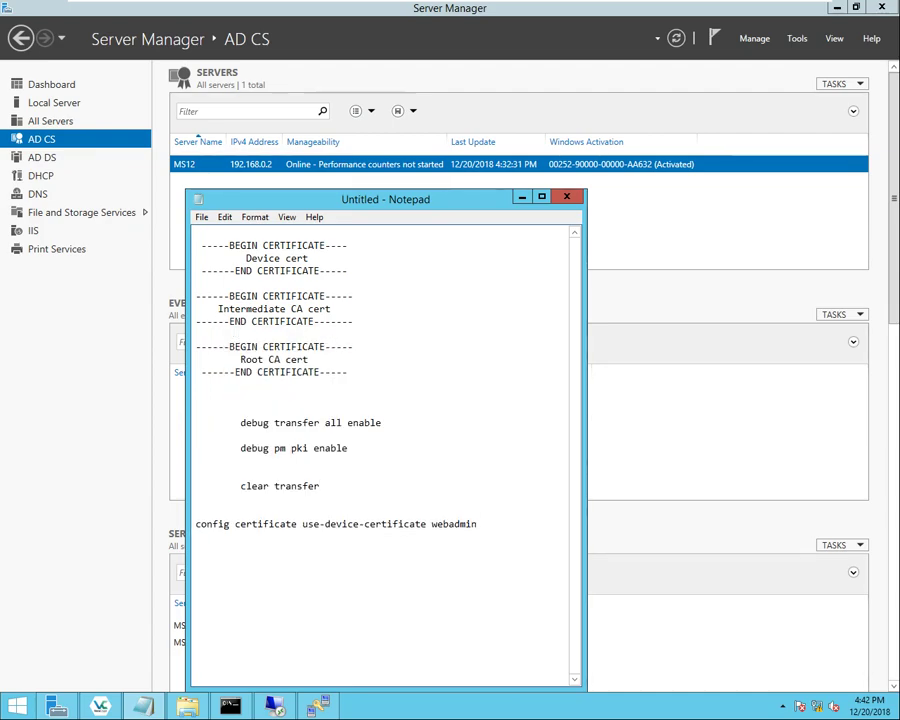
left_click_drag(198, 523, 238, 523)
double_click(240, 523)
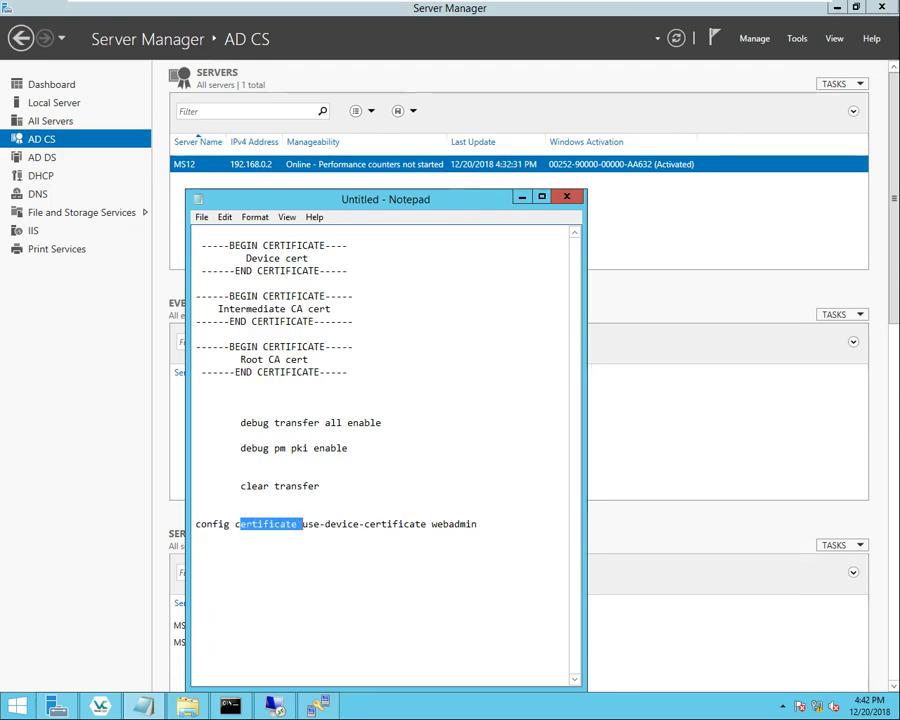
left_click_drag(305, 523, 477, 523)
left_click(380, 523)
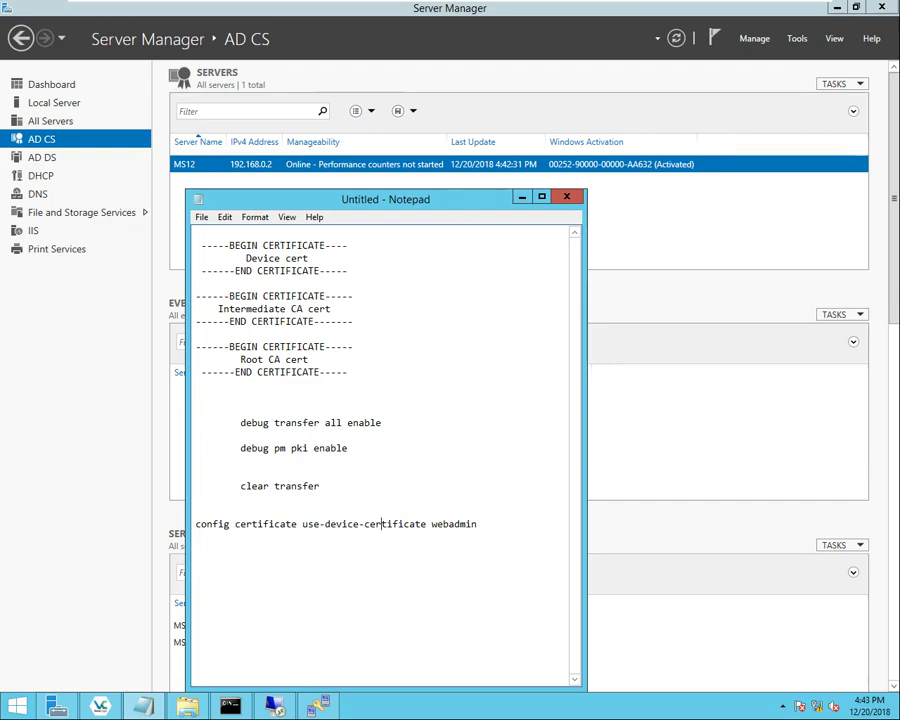
left_click_drag(195, 524, 477, 524)
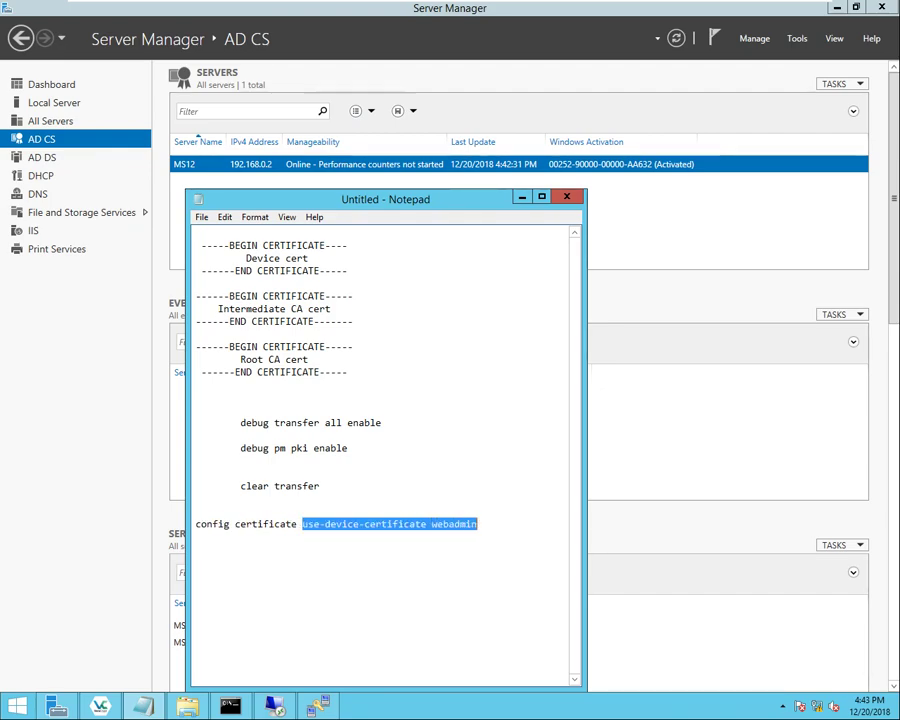
left_click(478, 524)
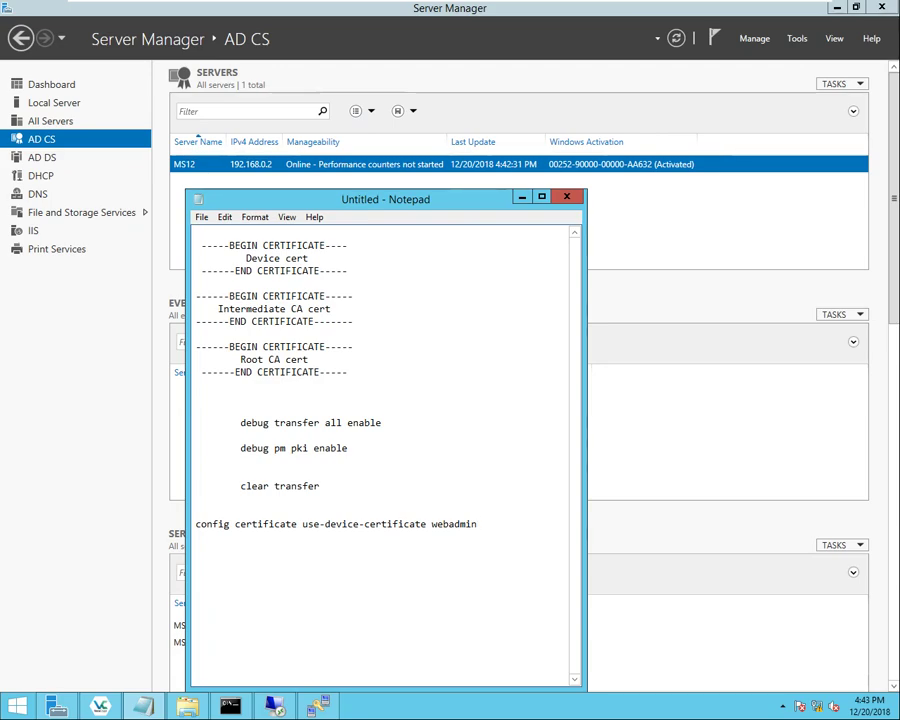
left_click(522, 199)
left_click(17, 707)
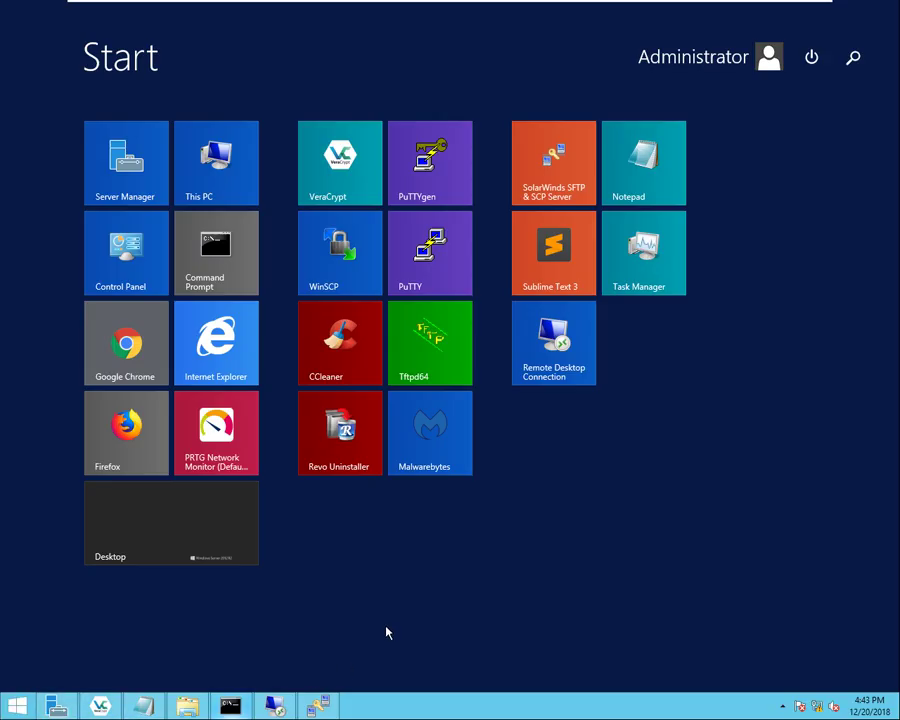
left_click(237, 337)
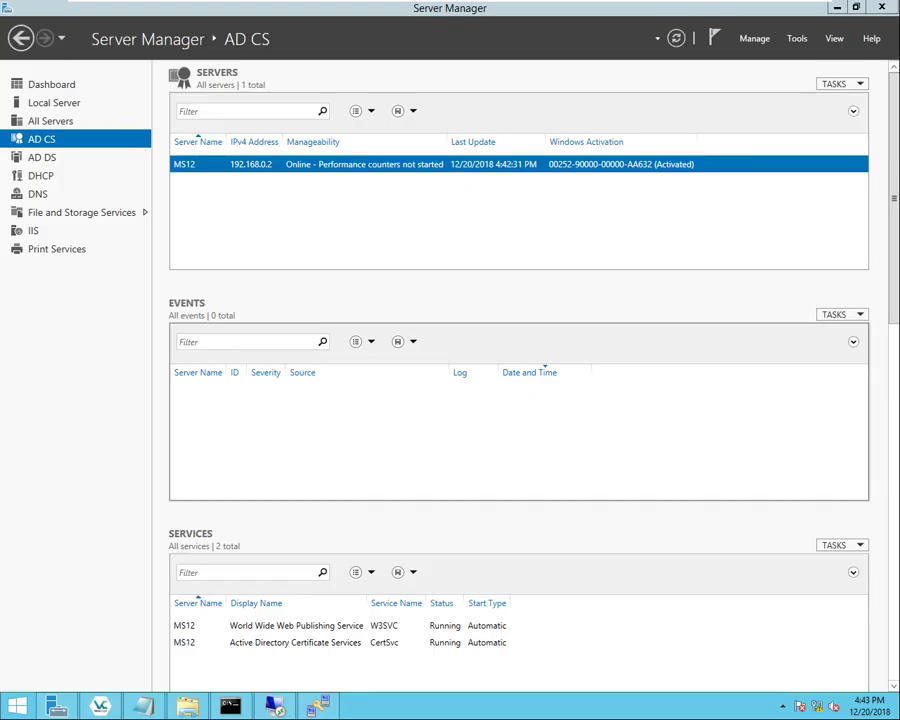
left_click(210, 32)
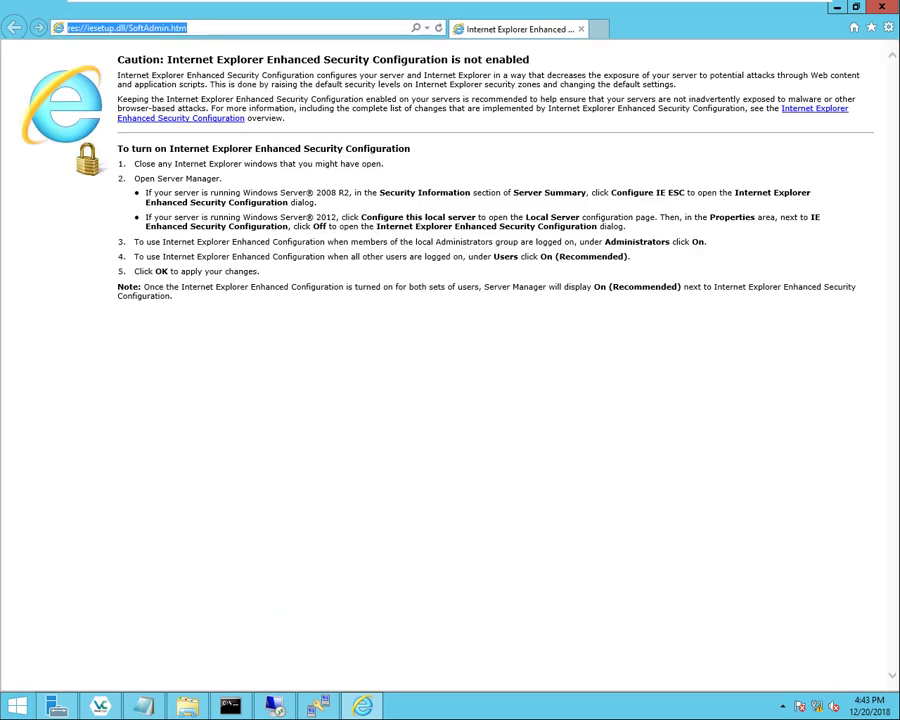
type("https://")
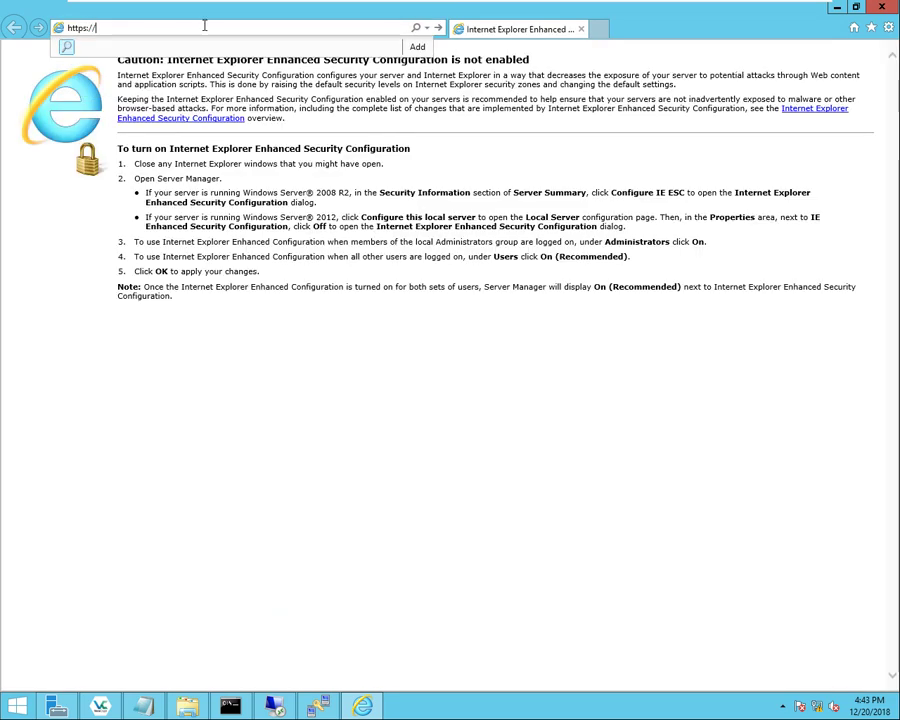
type("wlc.secti")
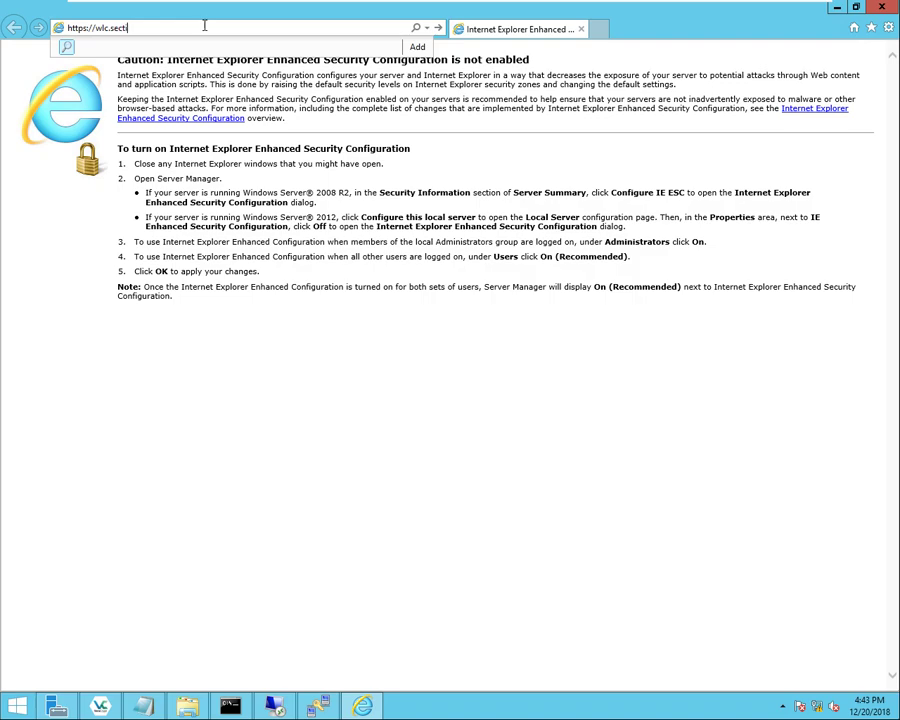
type("on.local")
key("Return")
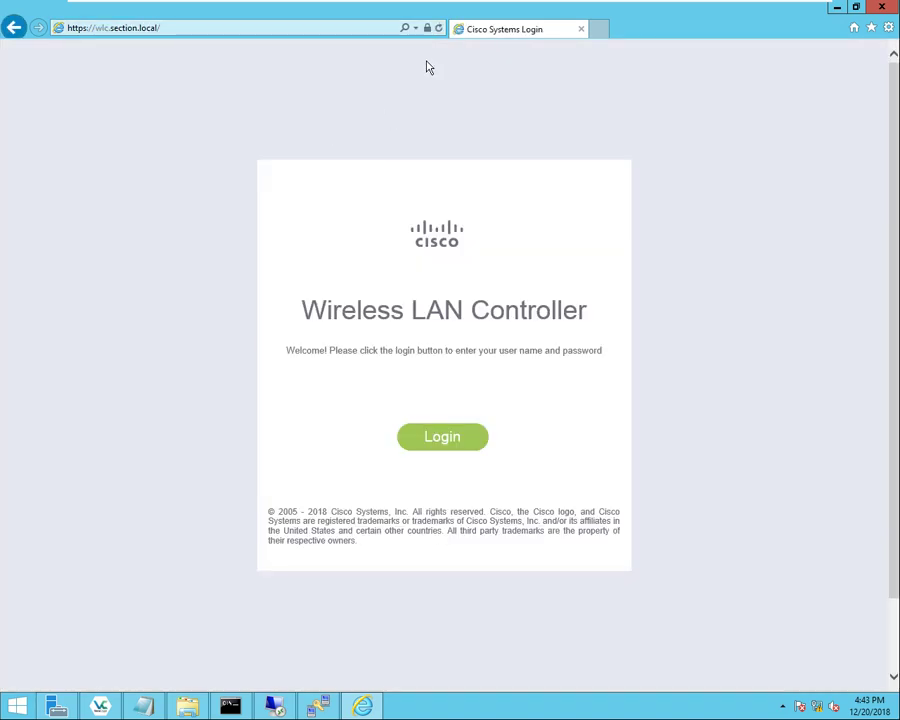
- Inspect the certificate's Subject: wlc.section.local, XYZ, PCB, FL, US, then close it
left_click(428, 30)
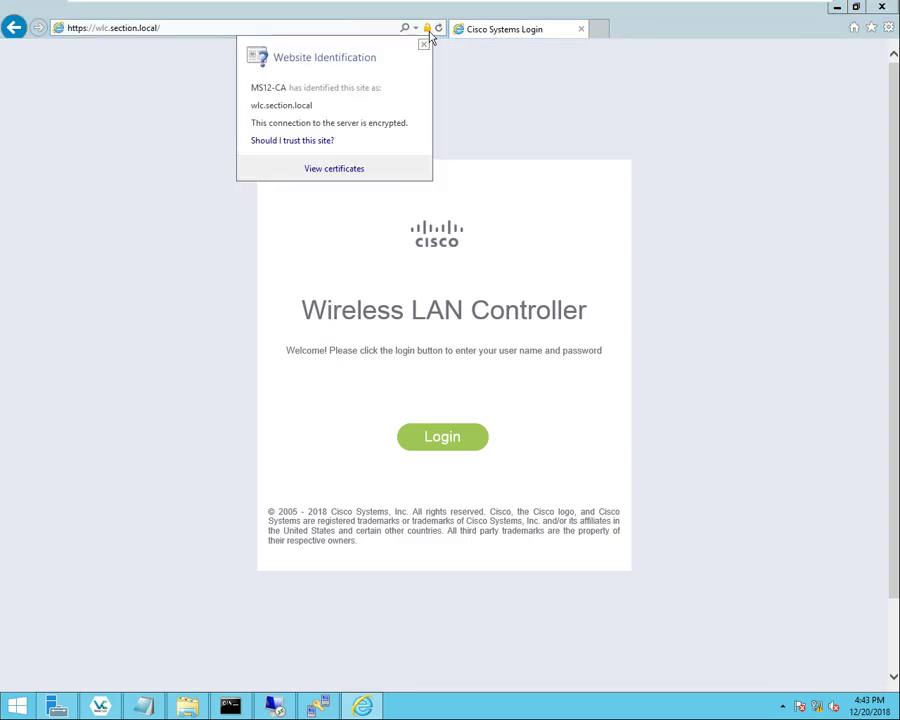
left_click(340, 169)
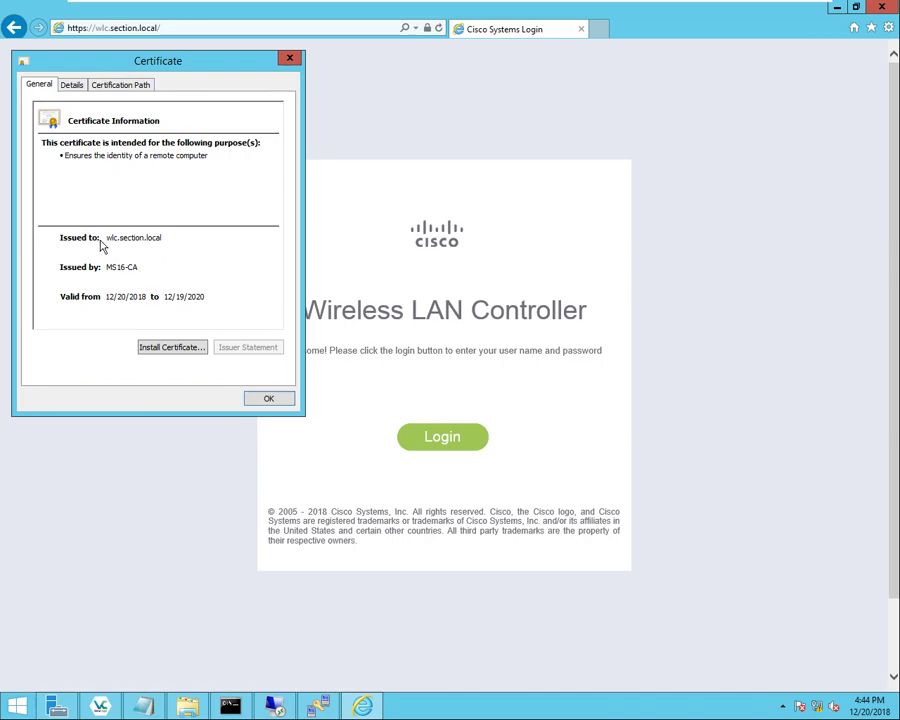
left_click(73, 85)
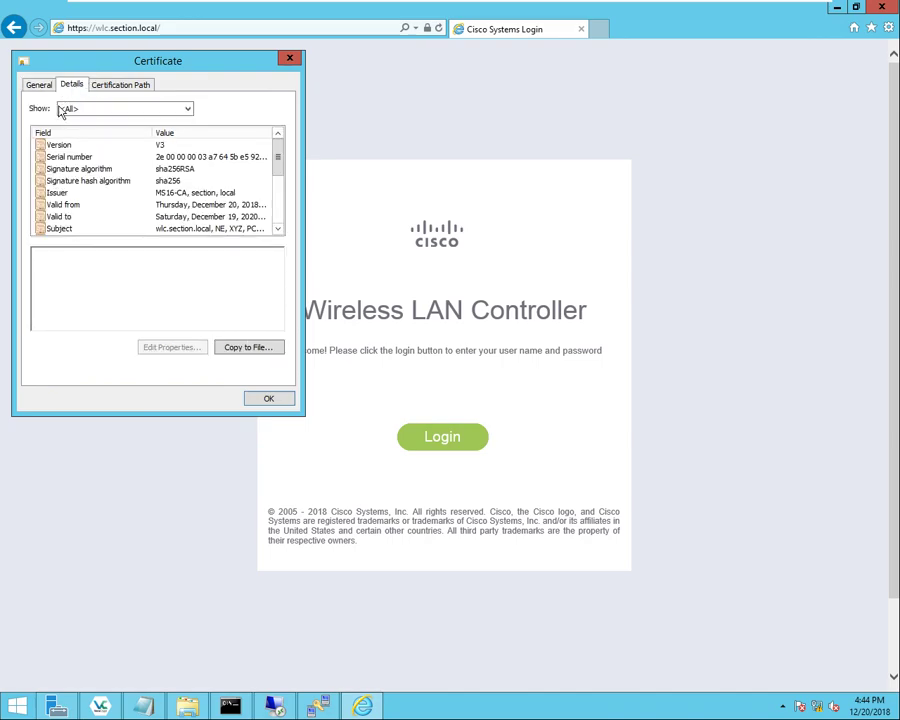
left_click(58, 228)
double_click(78, 253)
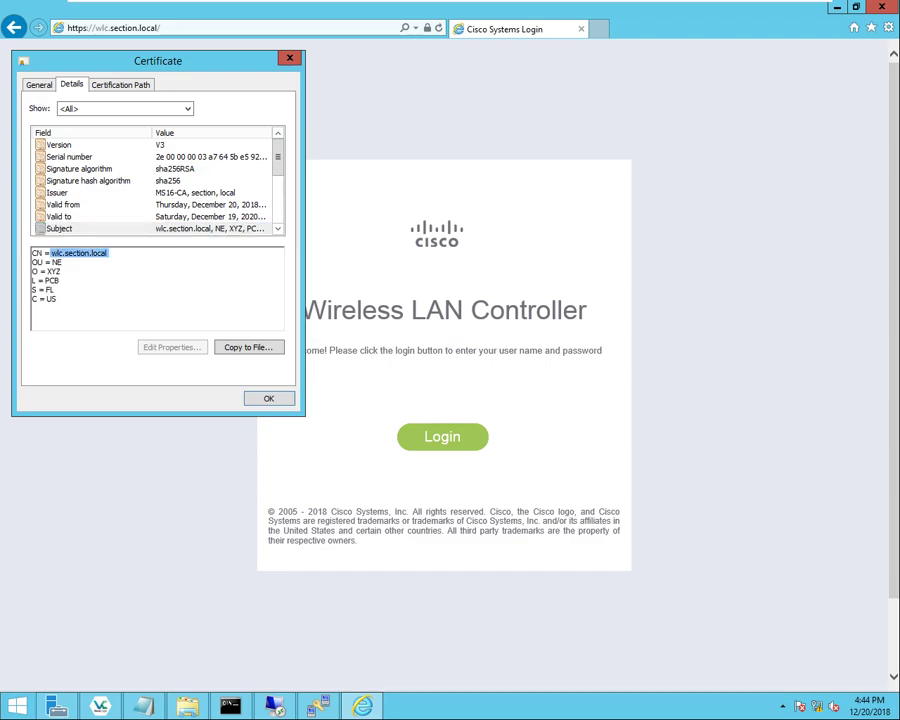
left_click_drag(40, 262, 62, 271)
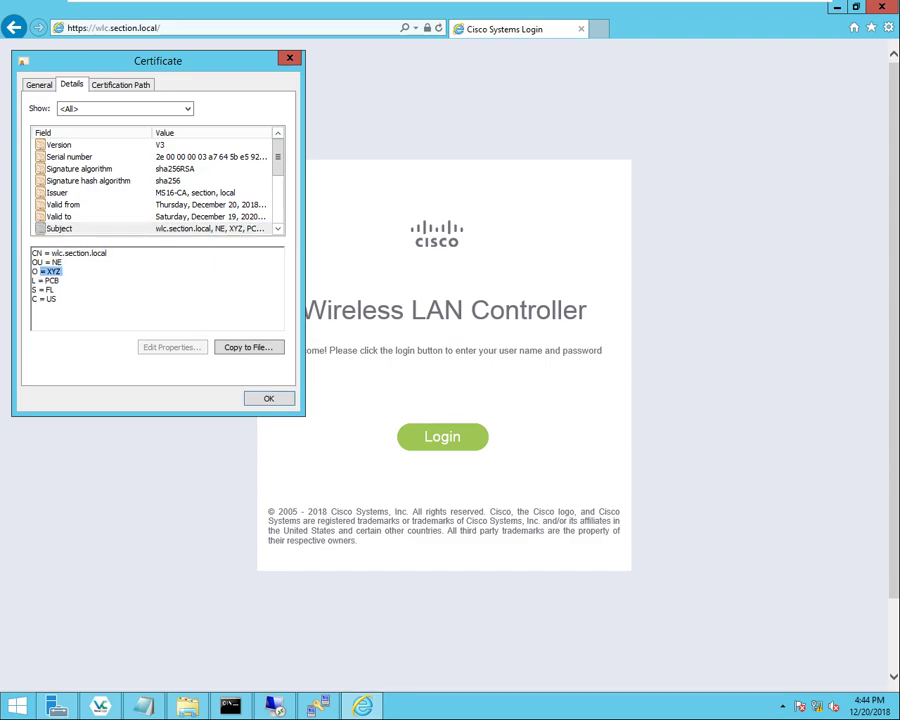
double_click(52, 280)
double_click(49, 289)
double_click(51, 298)
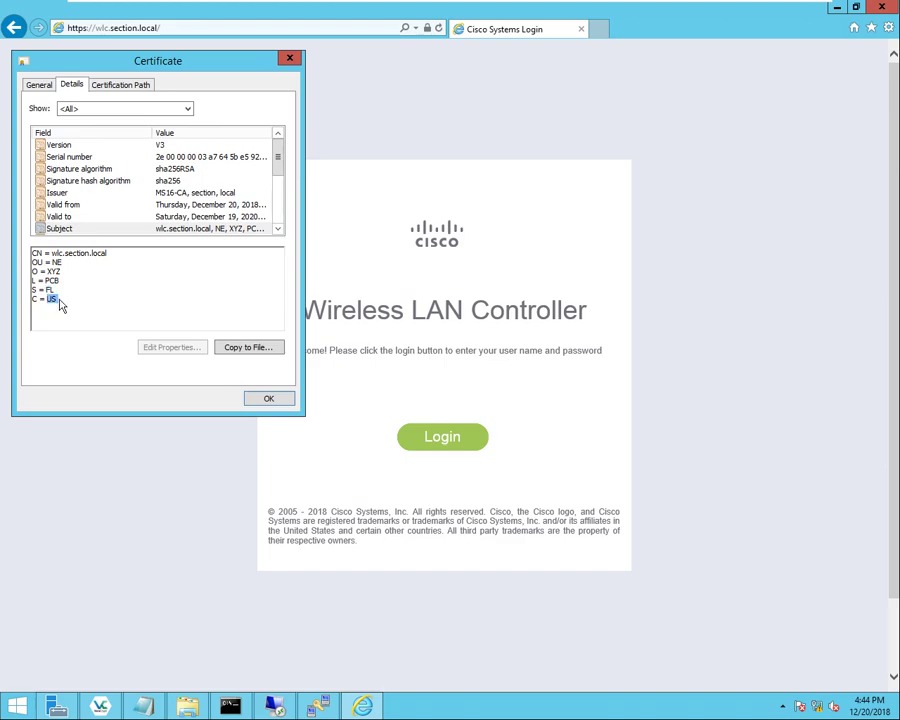
left_click(268, 399)
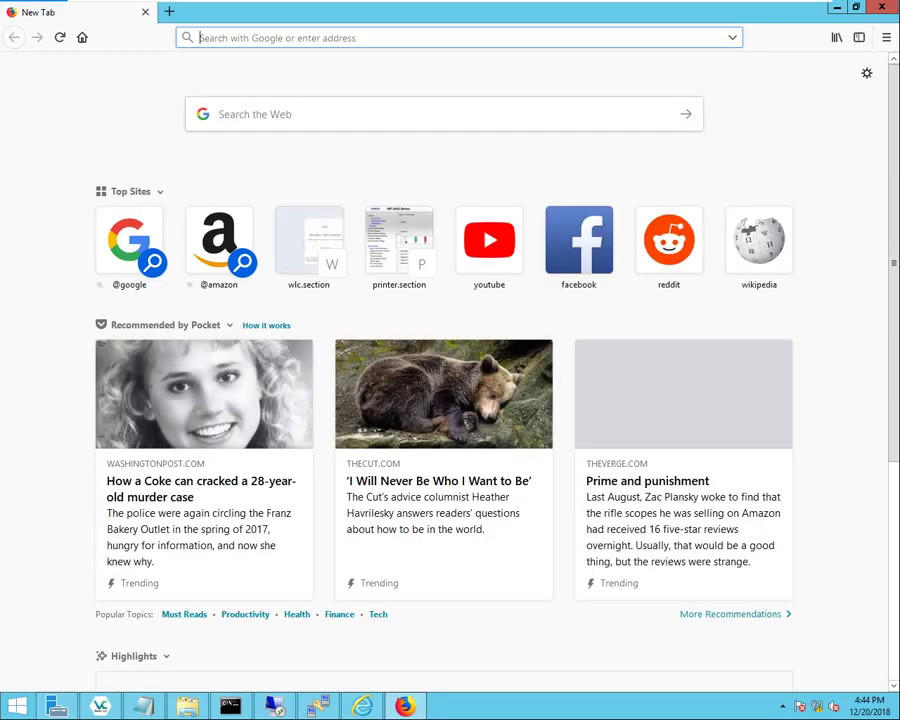
type("https://wlc.section.local/")
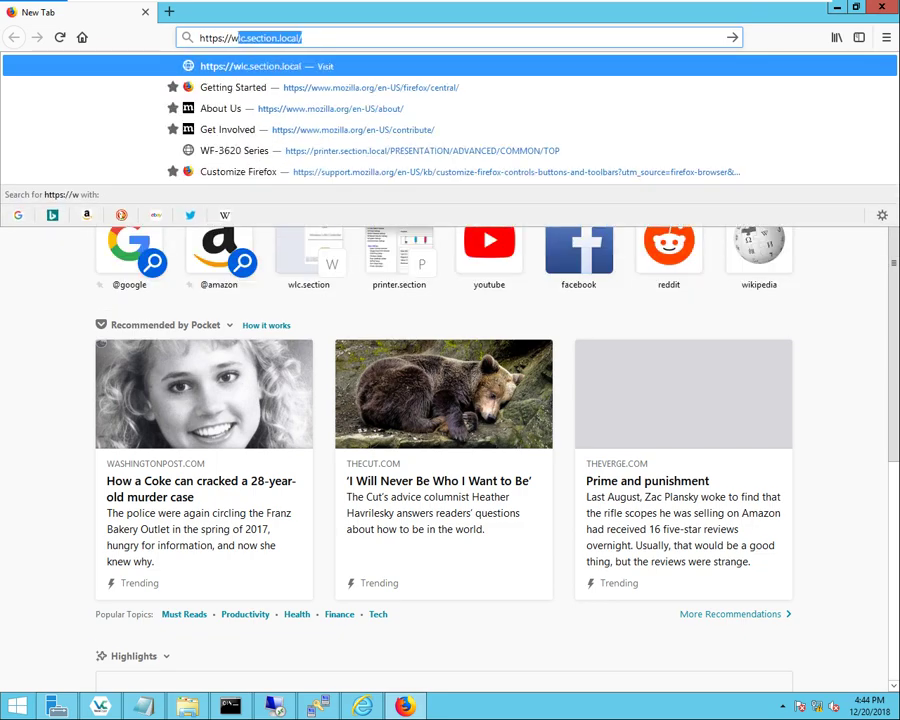
key("Return")
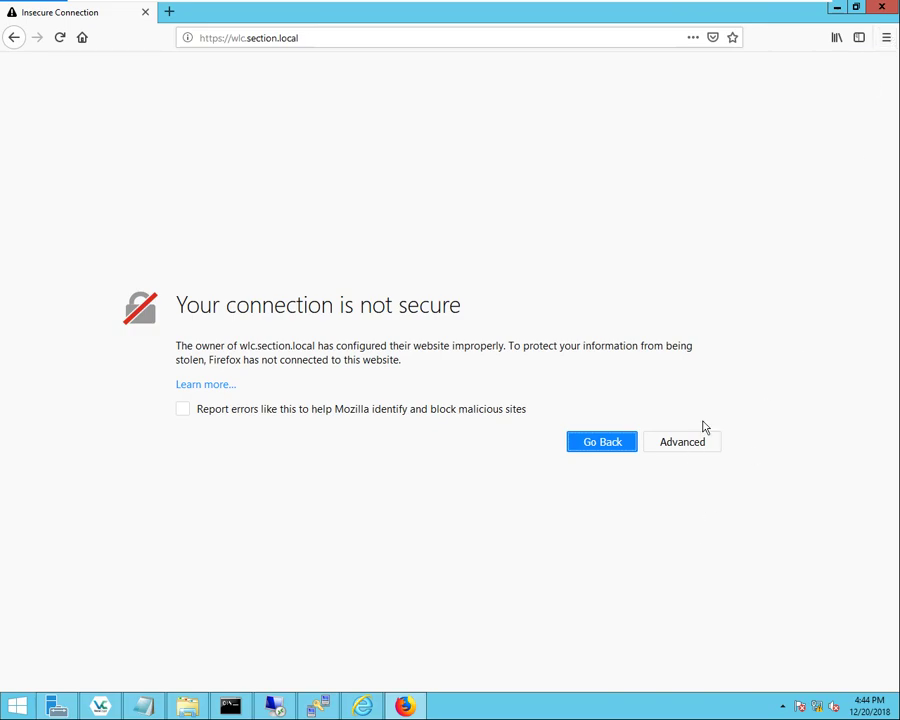
left_click(884, 40)
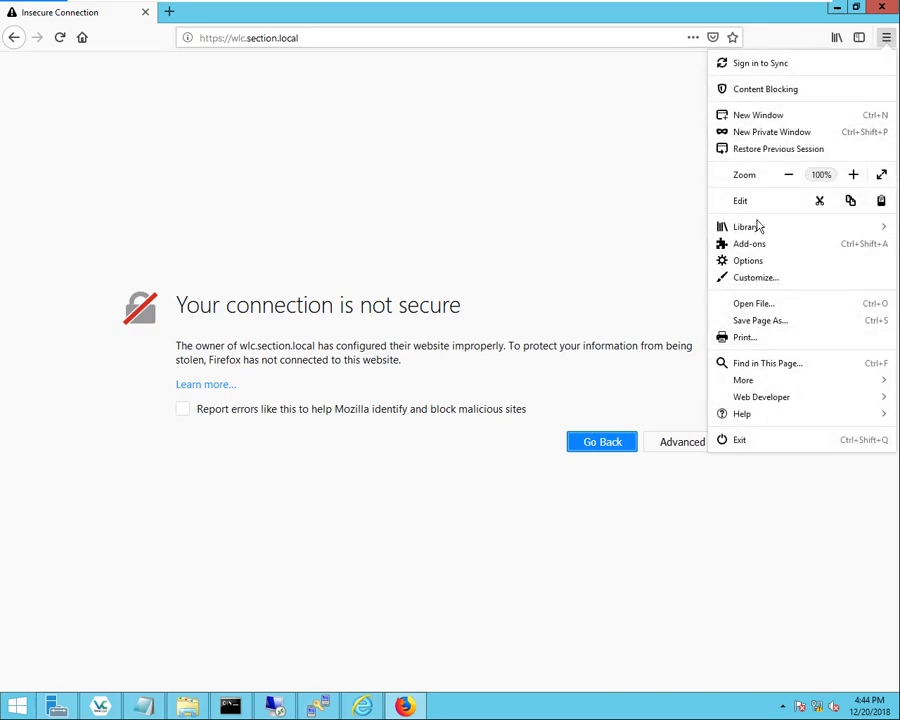
- Import the SUB CA (MS16-CA) certificate under Authorities, trusted to identify websites
left_click(763, 263)
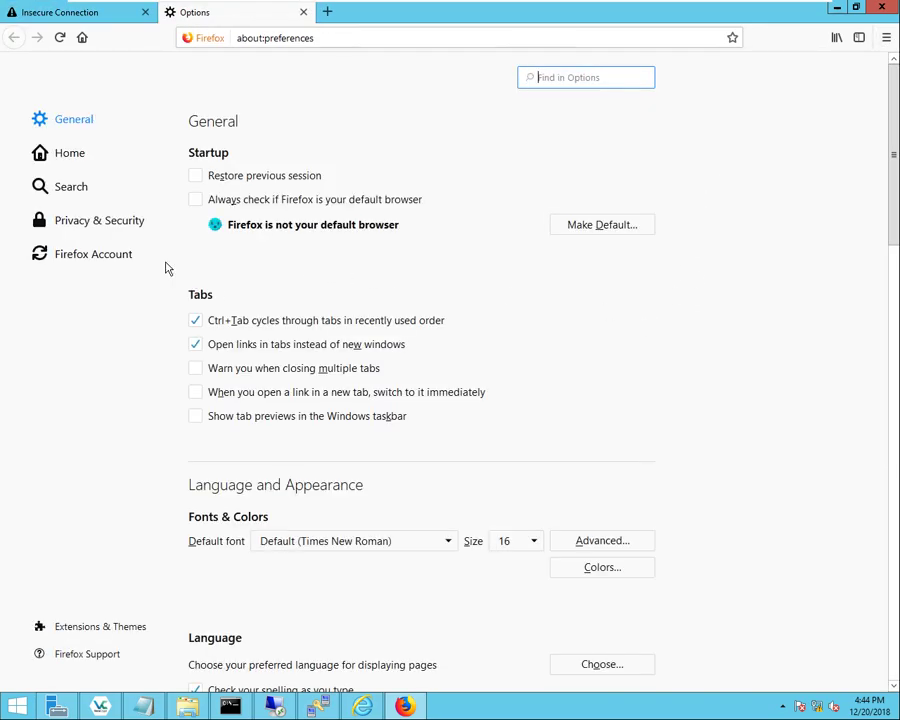
left_click(118, 232)
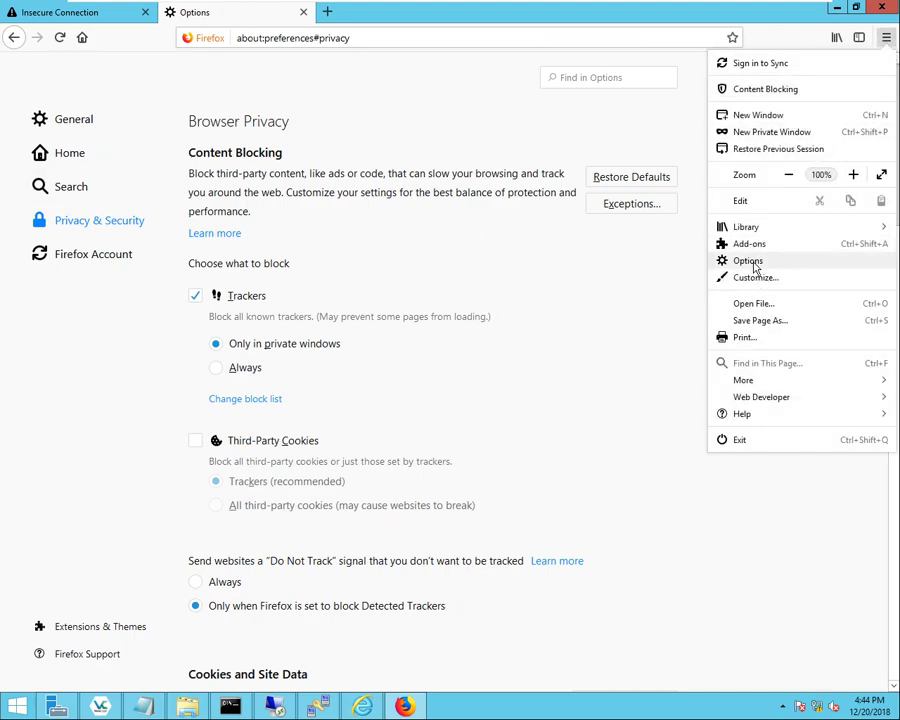
left_click(110, 230)
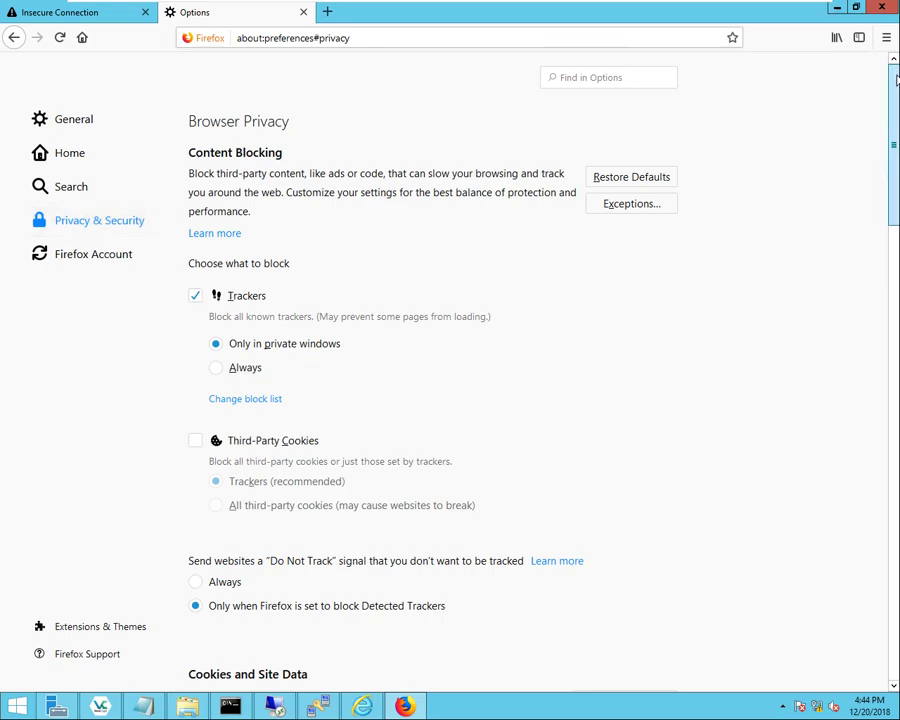
left_click_drag(893, 120, 888, 594)
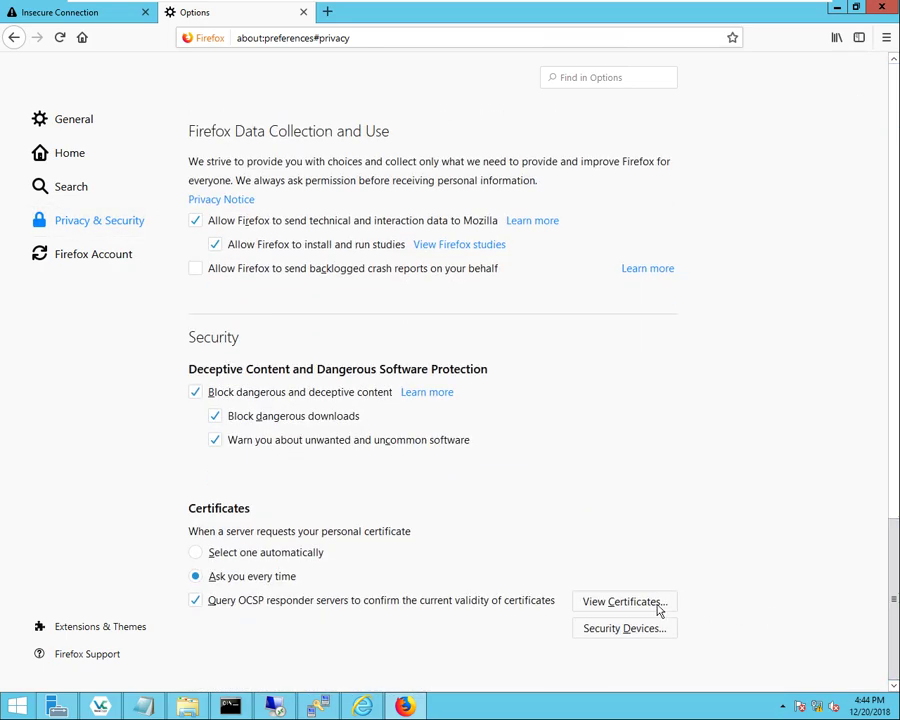
left_click(607, 603)
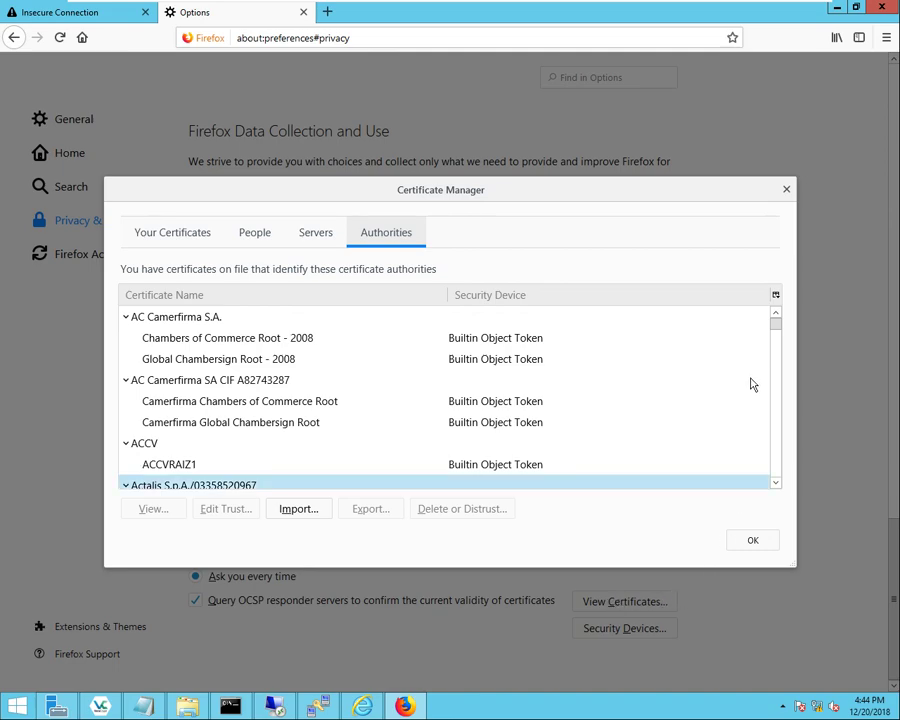
left_click(299, 509)
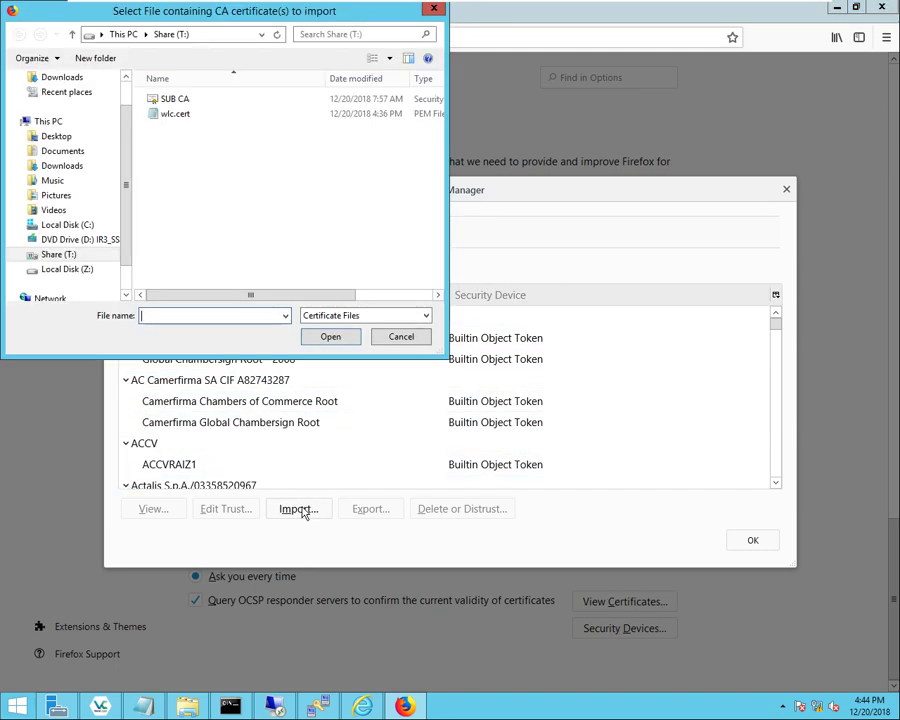
left_click(171, 104)
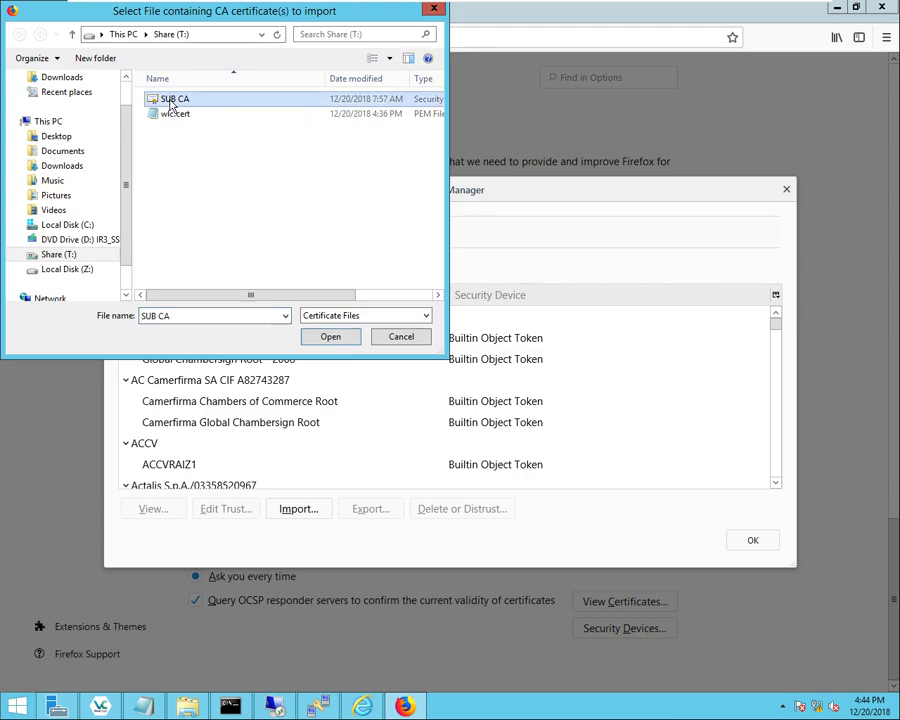
left_click(331, 338)
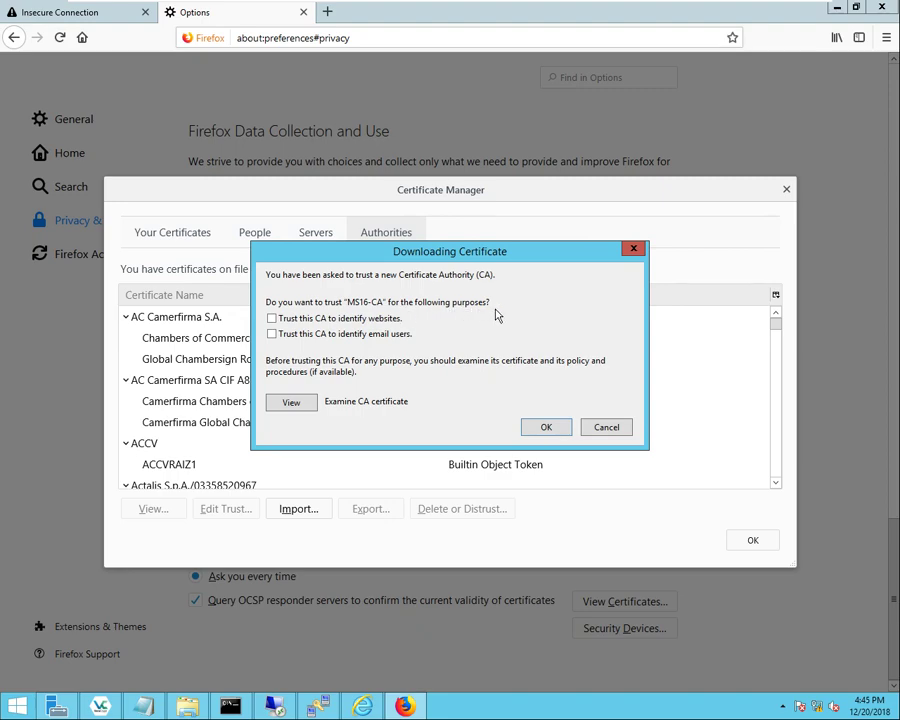
left_click(272, 319)
left_click(542, 426)
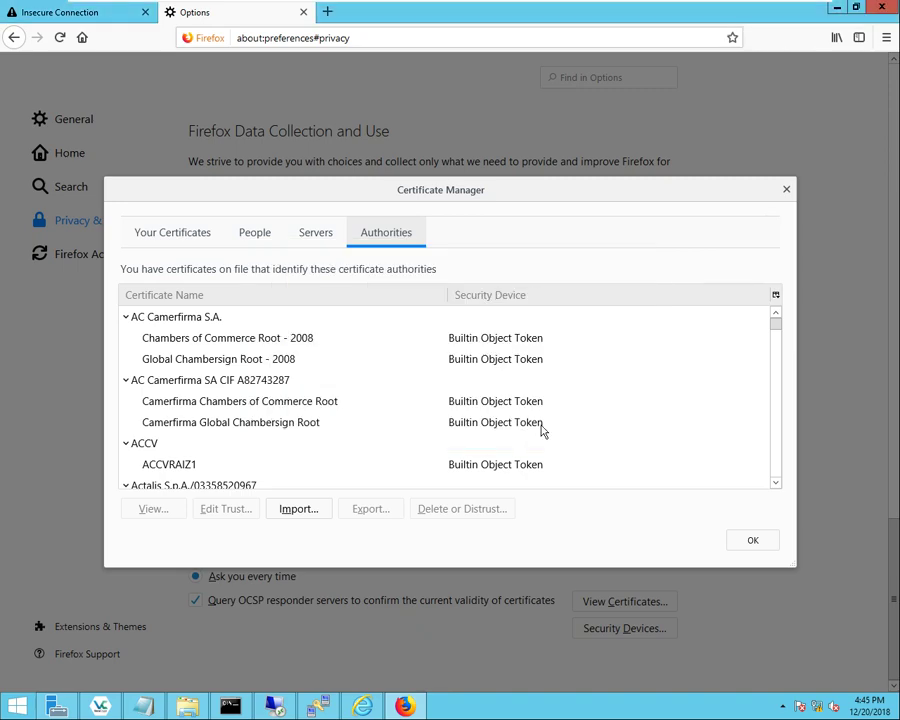
left_click(753, 541)
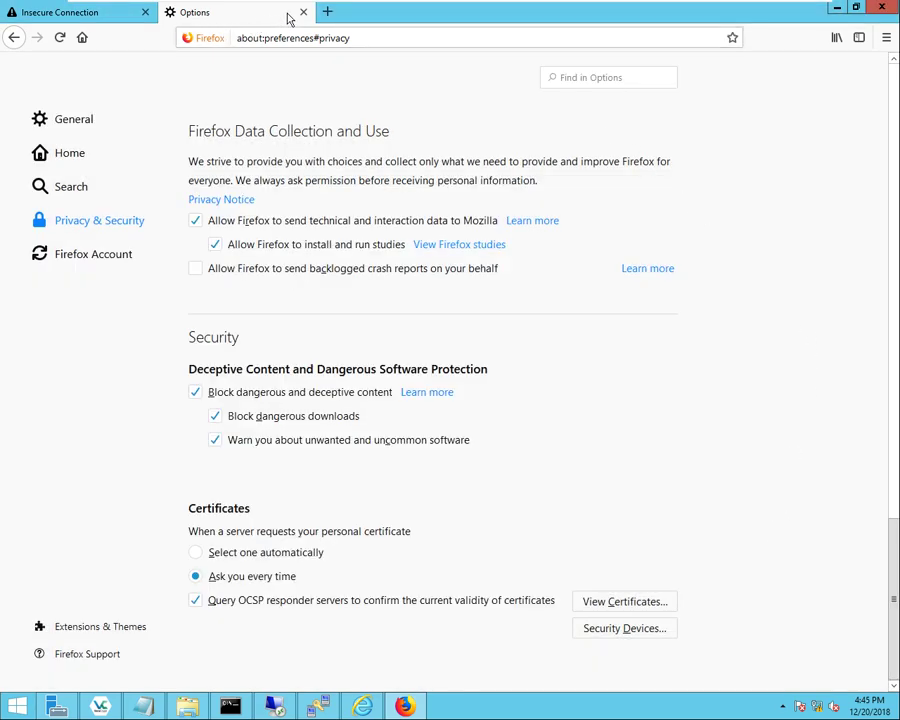
left_click(880, 9)
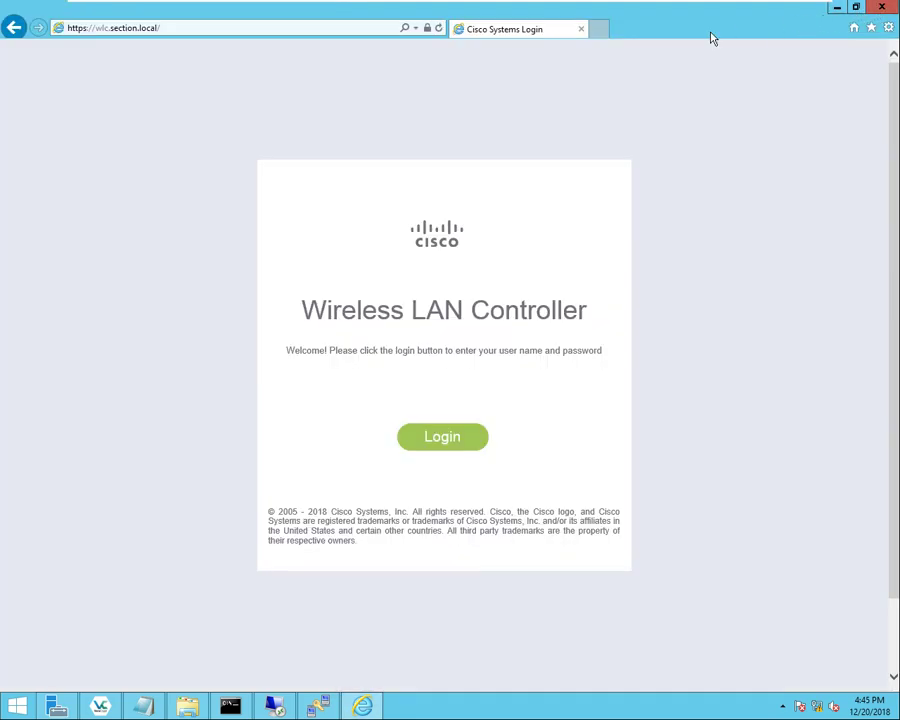
left_click(18, 706)
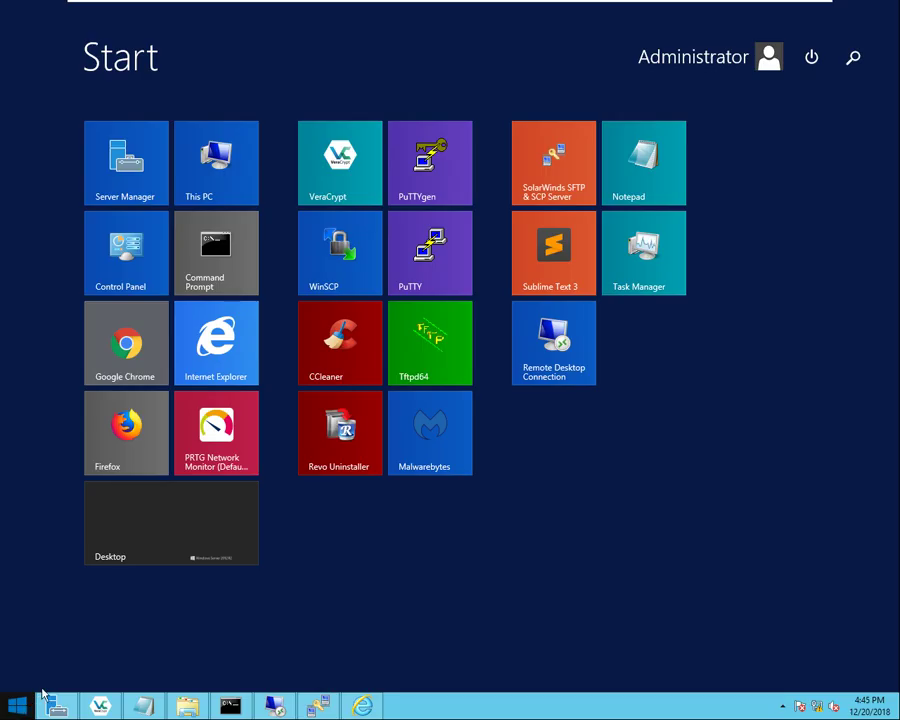
left_click(145, 450)
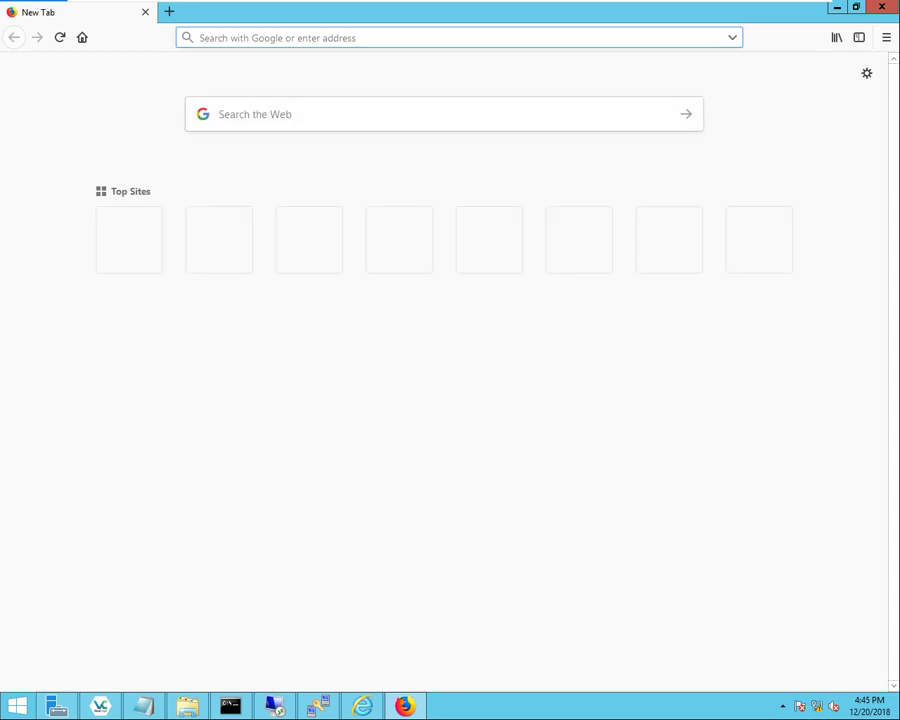
type("https://")
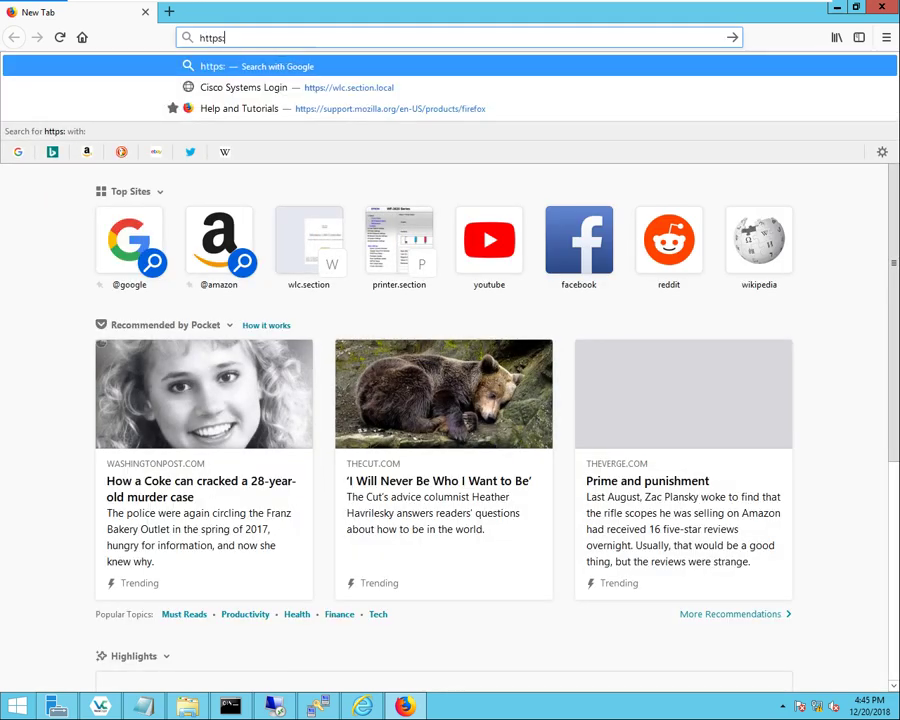
type("w")
key("Return")
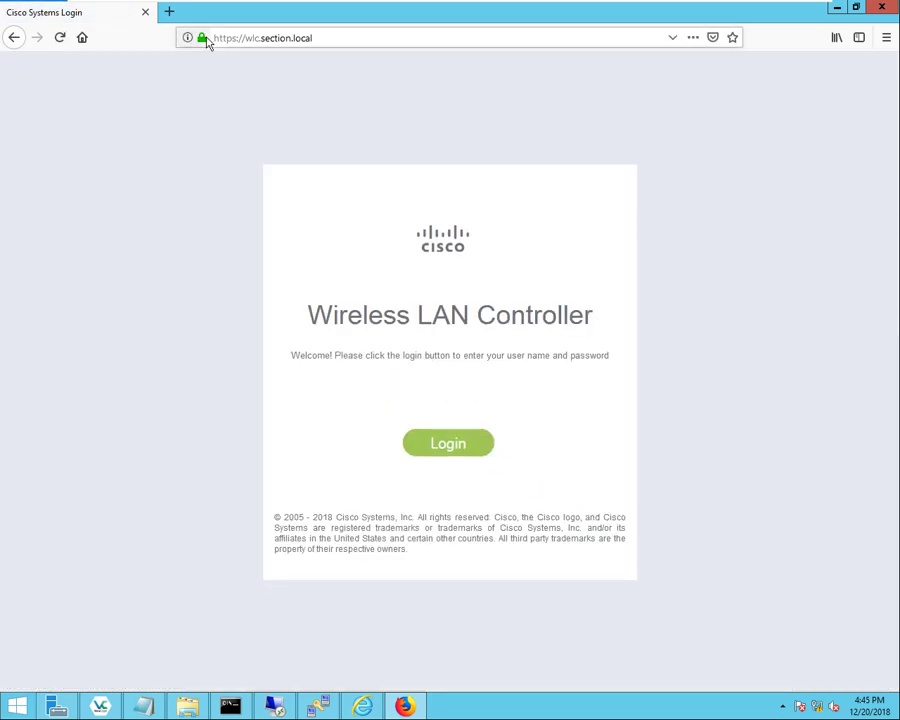
- View the site's certificate, confirming wlc.section.local, organization XYZ, verified by MS16-CA
left_click(201, 38)
left_click(446, 106)
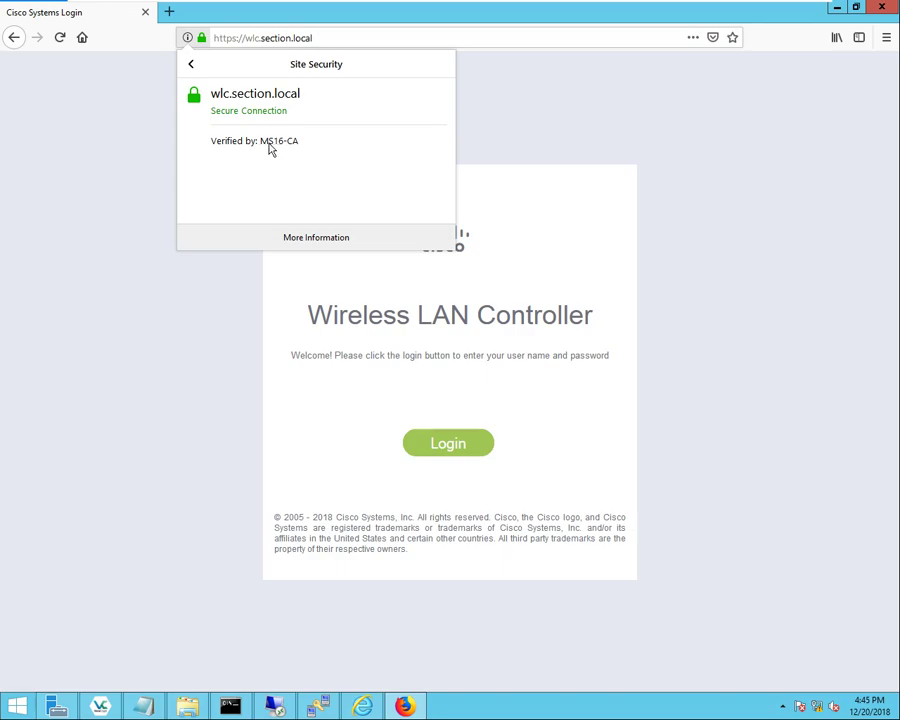
left_click(318, 239)
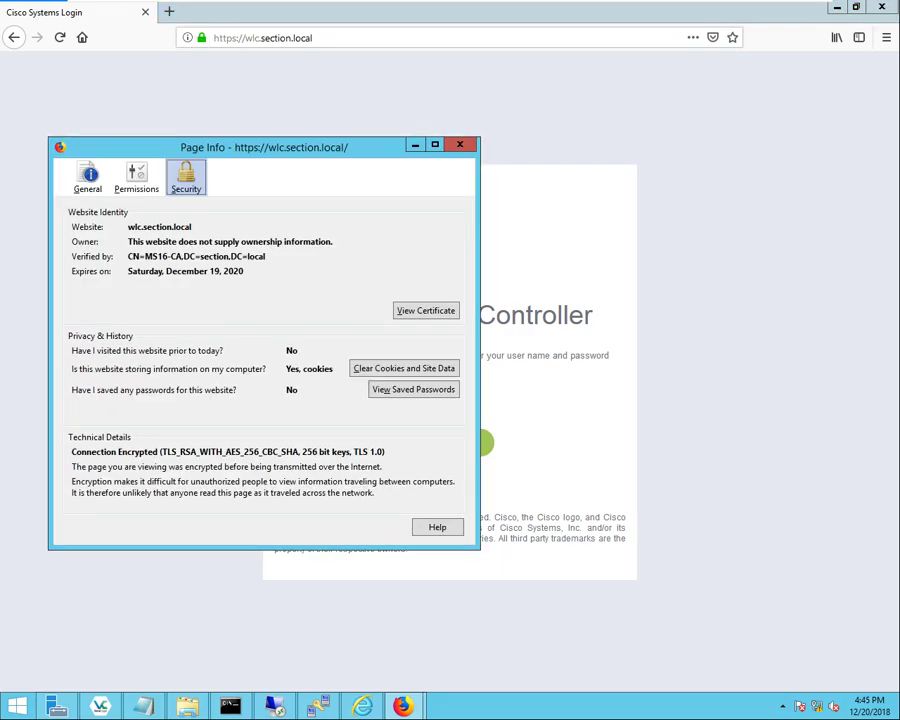
left_click(410, 310)
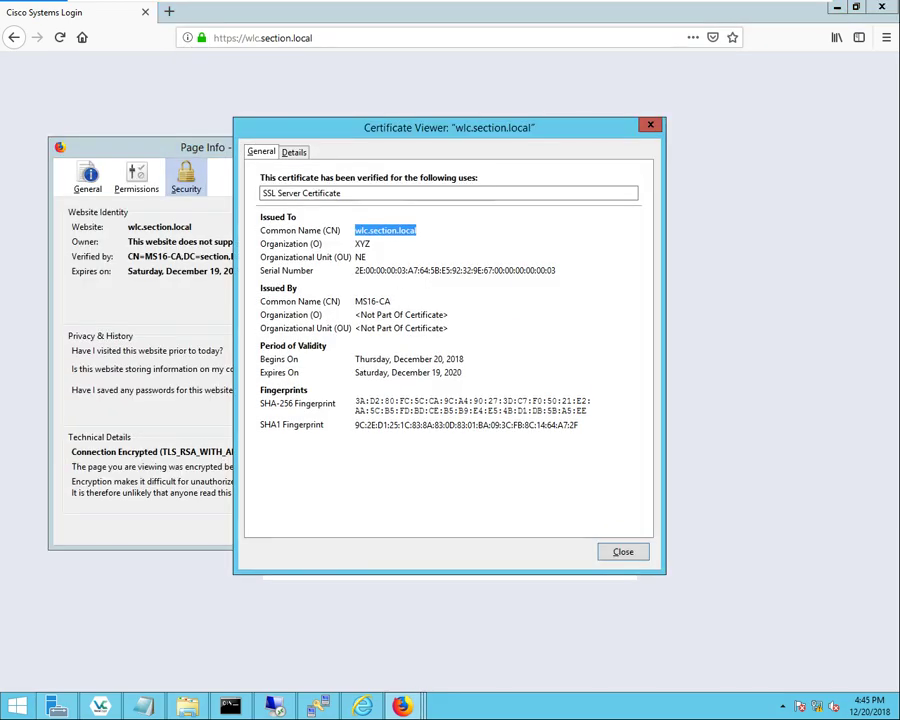
left_click_drag(371, 243, 360, 243)
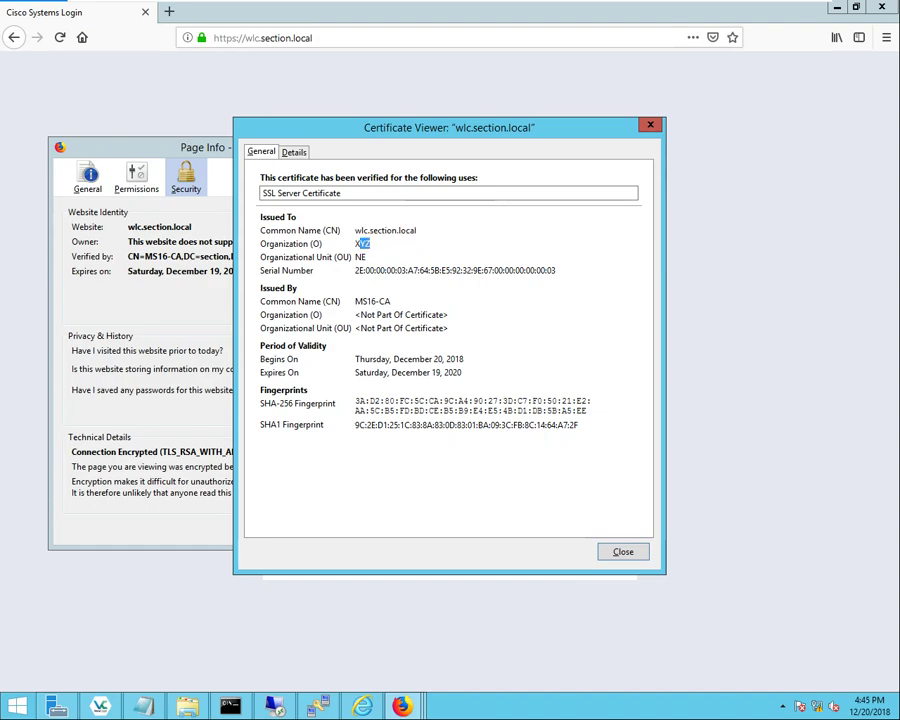
key("shift+Tab")
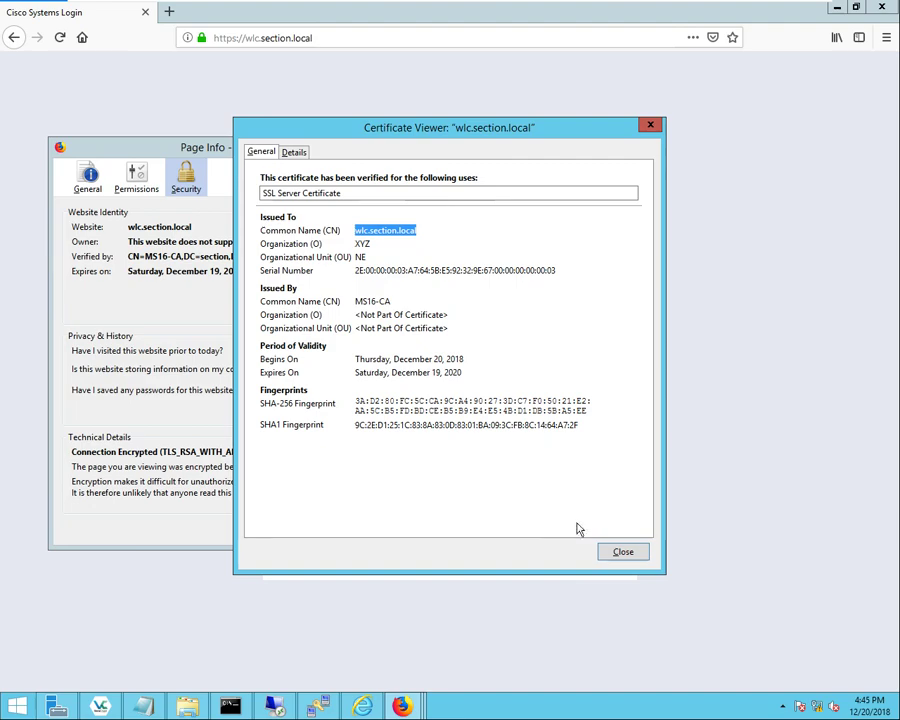
left_click(628, 551)
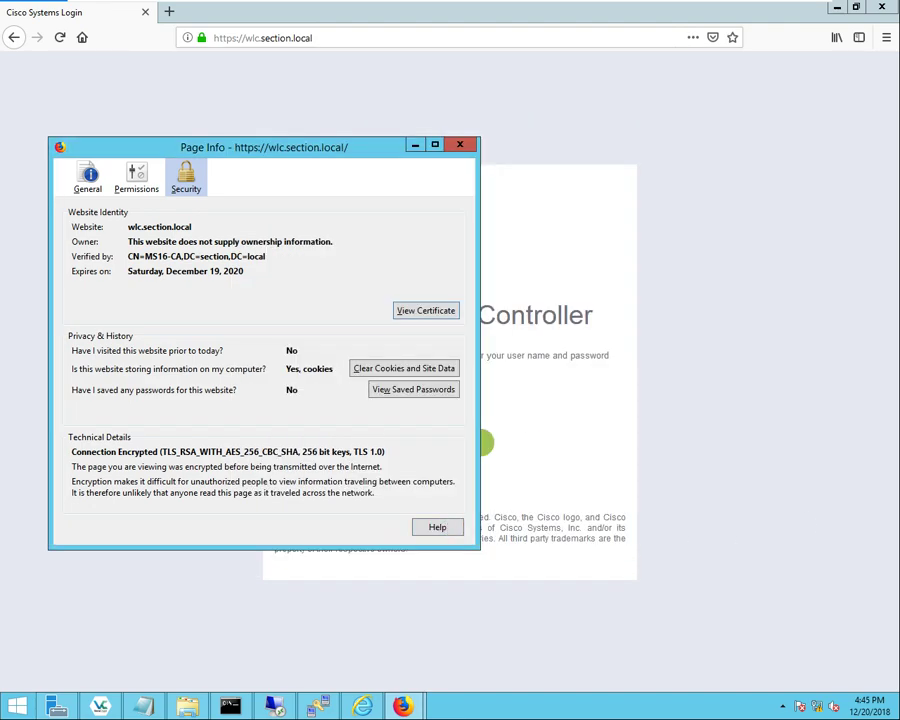